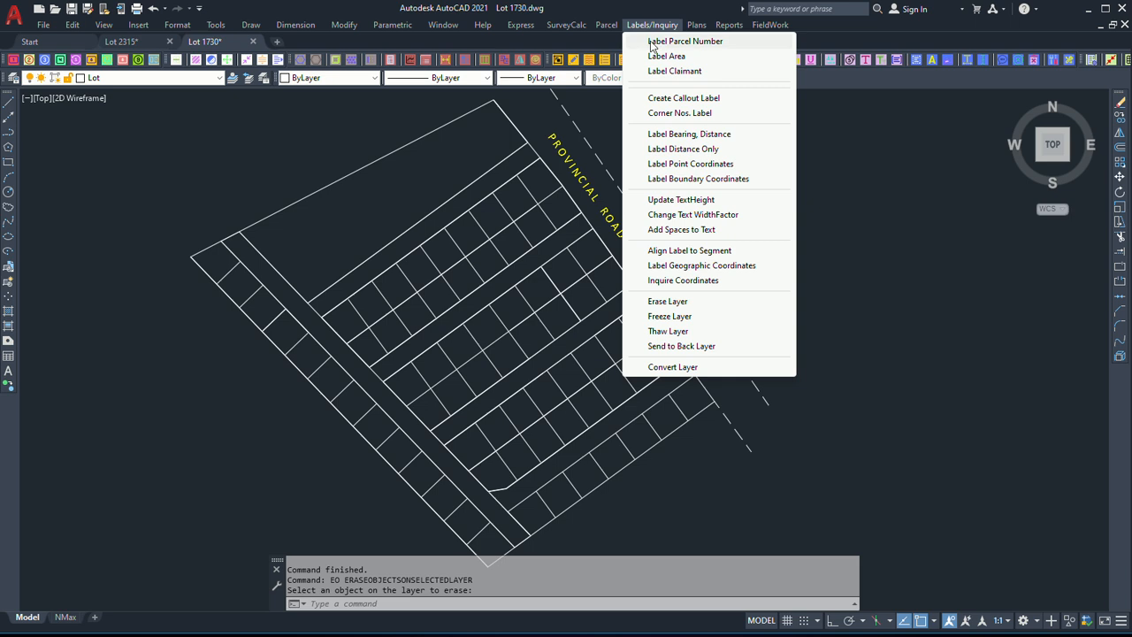
Start parcel number labelling with parcel number 1 and the option to label multiple parcels at once.
click(652, 46)
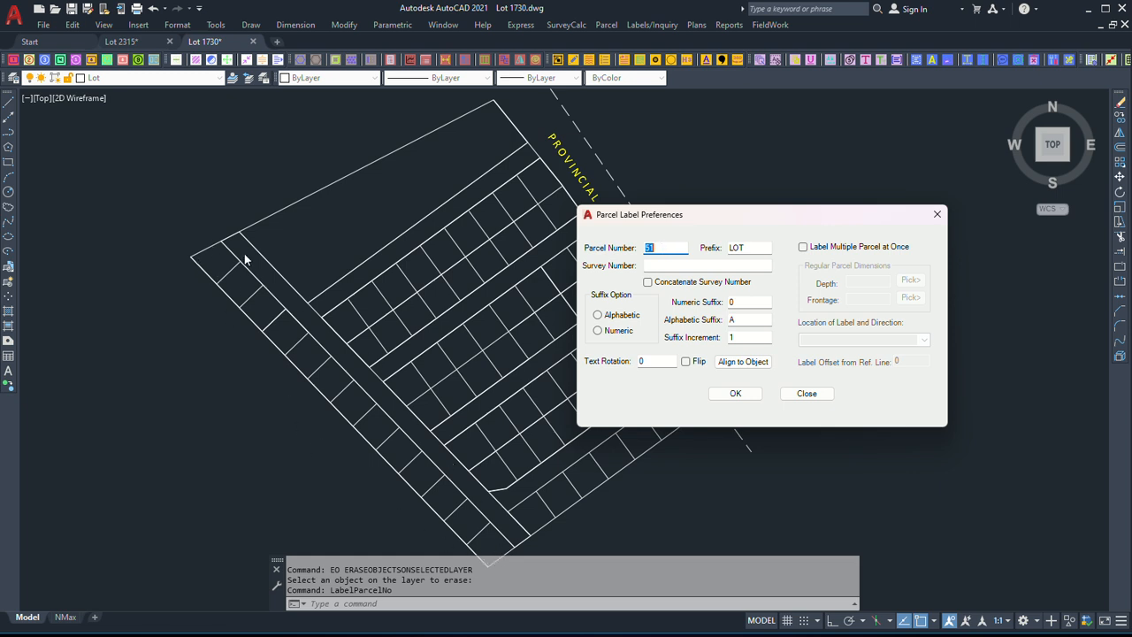
drag(677, 248, 640, 252)
text(1)
click(803, 248)
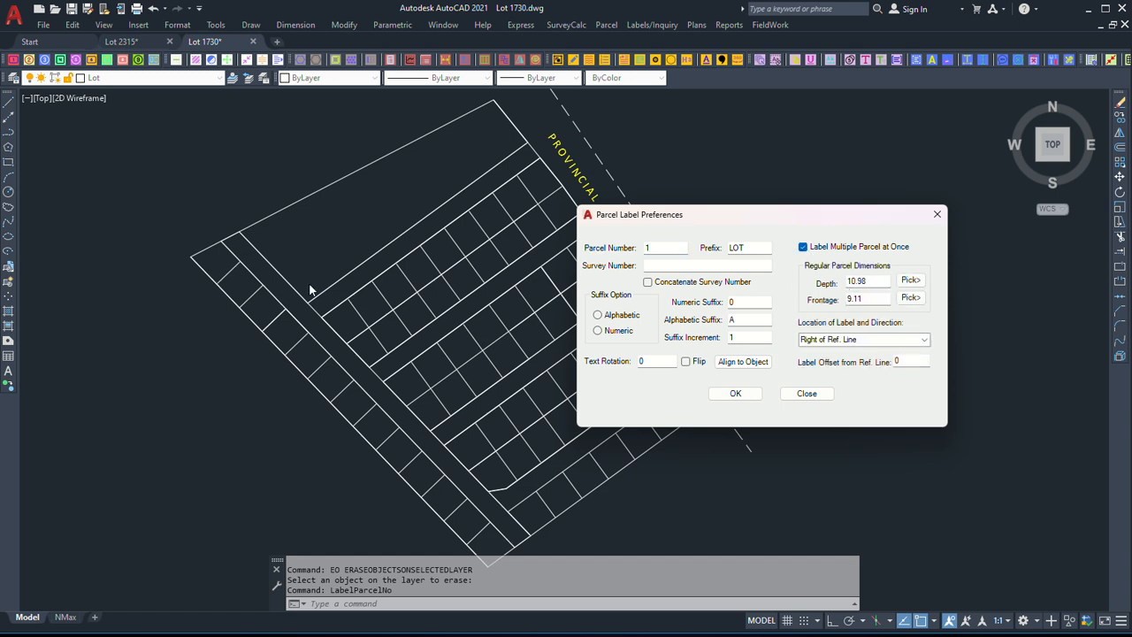
Pick the regular parcel depth of 10.00 and frontage of 10.00 from a lot in the southwest strip.
click(910, 280)
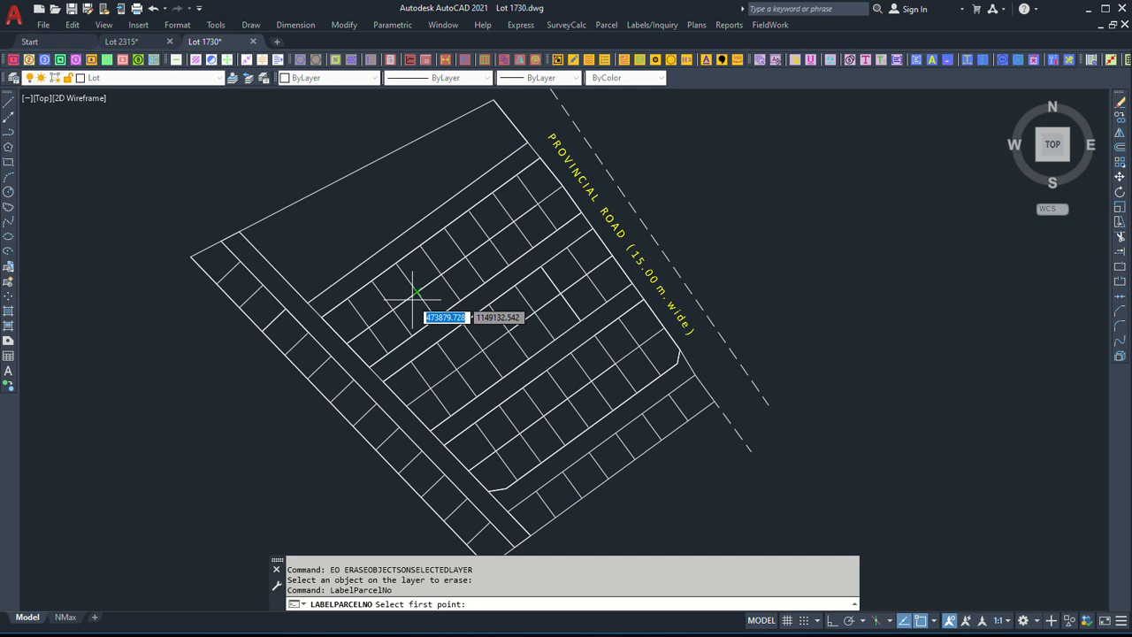
click(264, 287)
click(239, 308)
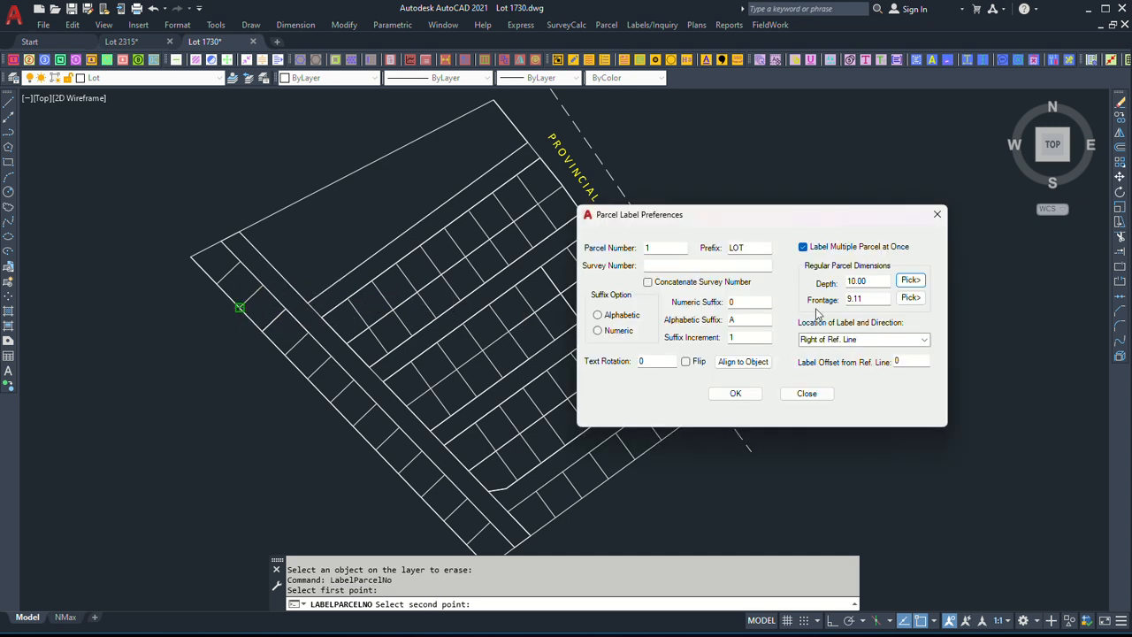
click(910, 299)
click(263, 287)
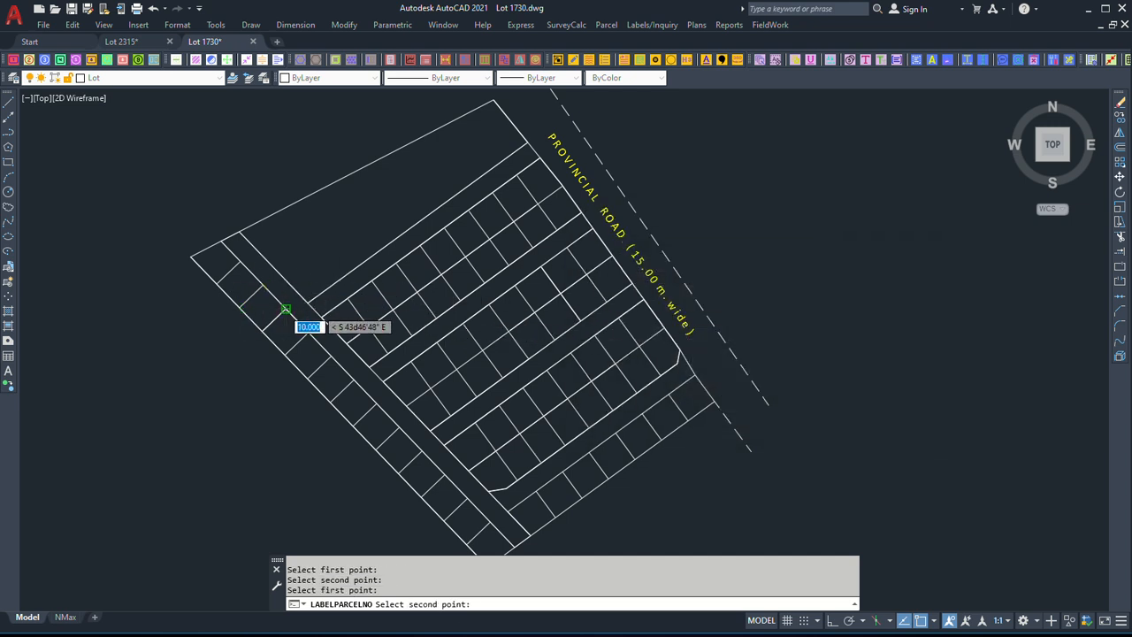
click(285, 308)
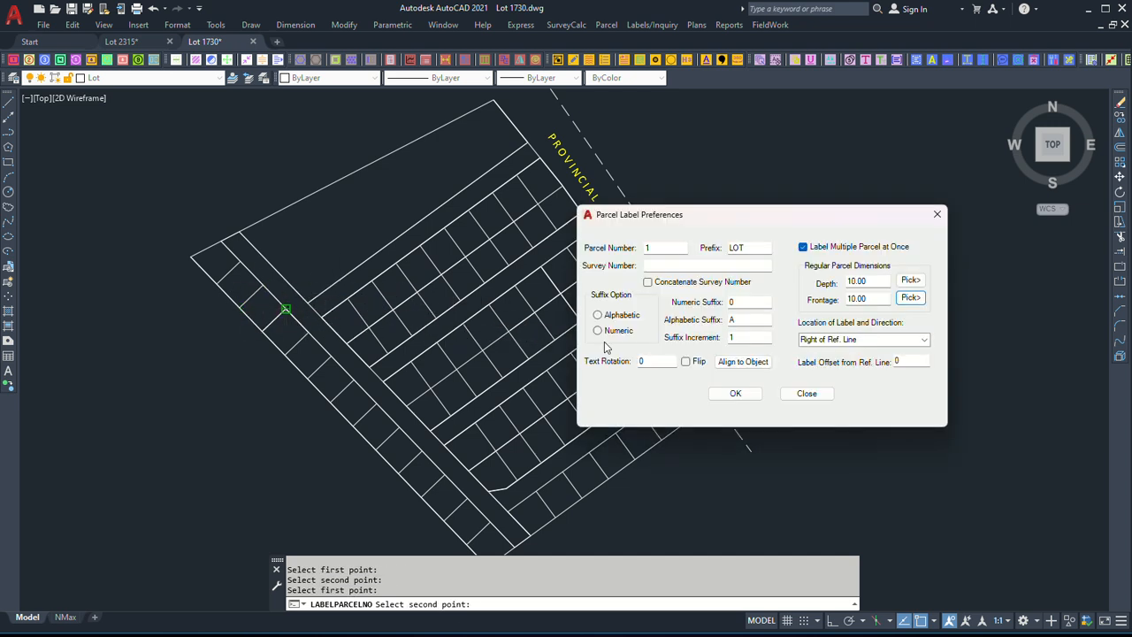
Align the label text to a lot division line and label the southwest strip along its inner line, from north to south.
click(743, 362)
click(258, 306)
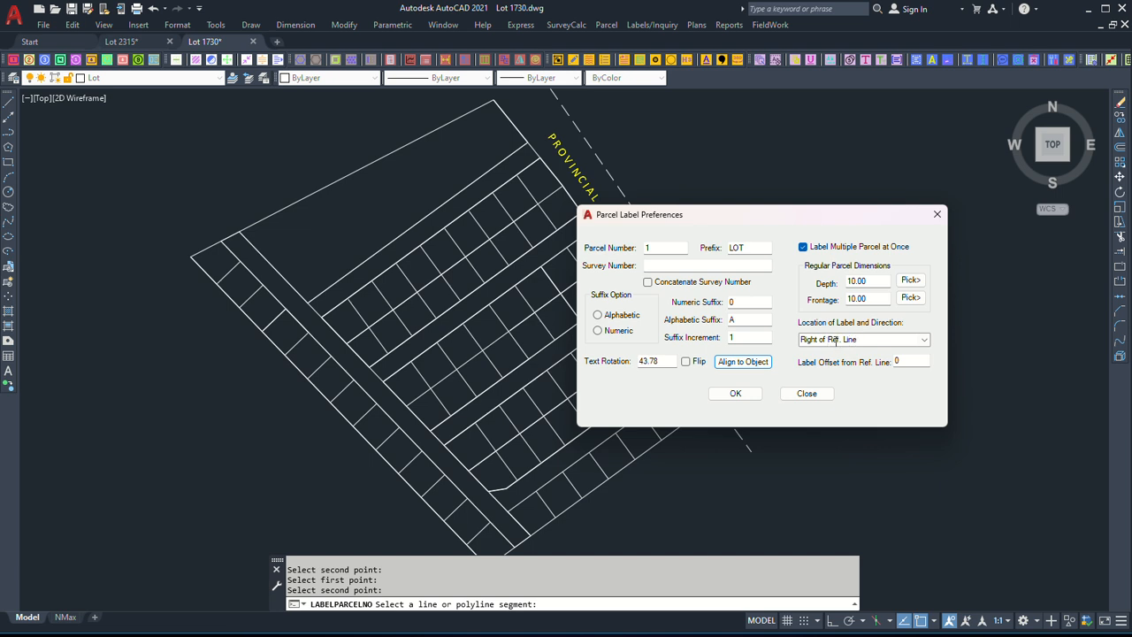
click(735, 393)
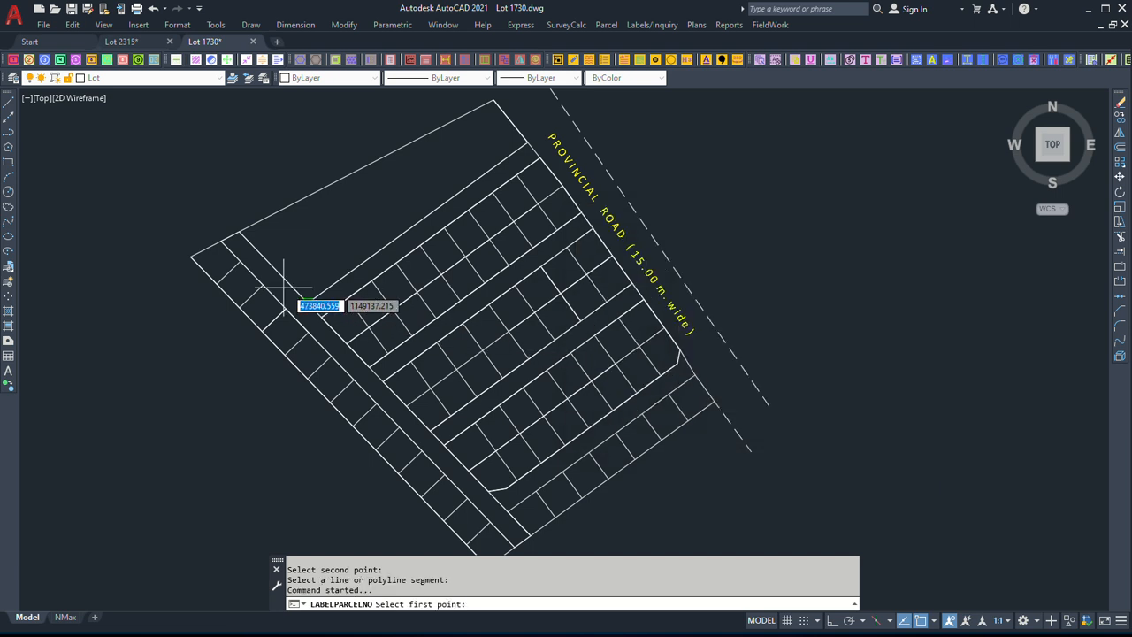
click(239, 262)
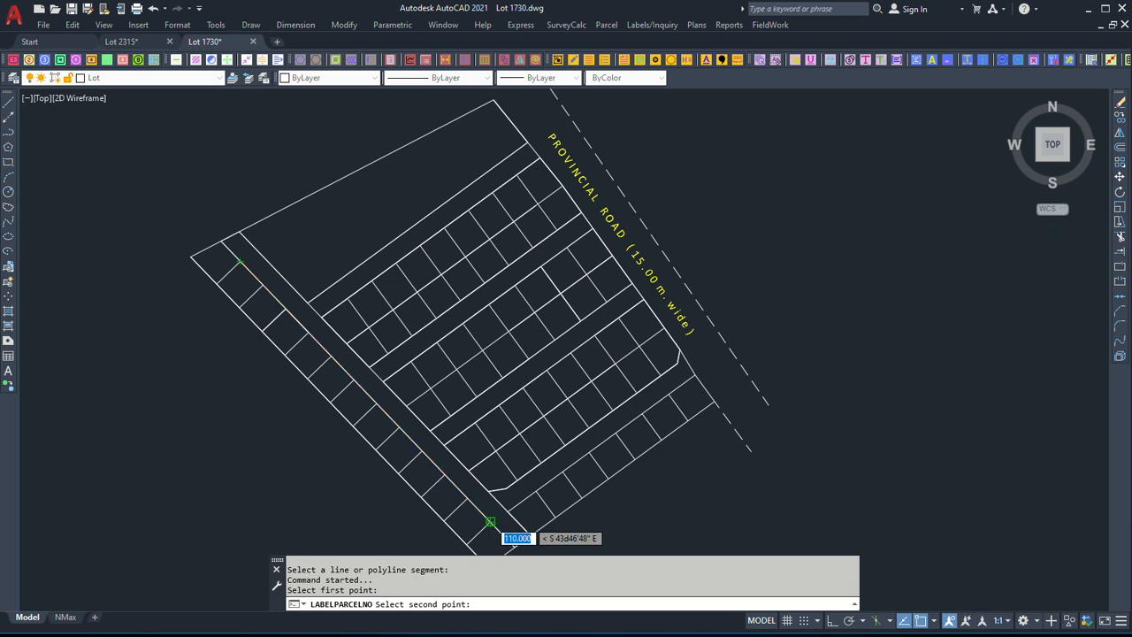
click(491, 523)
Examine the lot number labels along the southwest strip.
scroll(283, 323, up, 5)
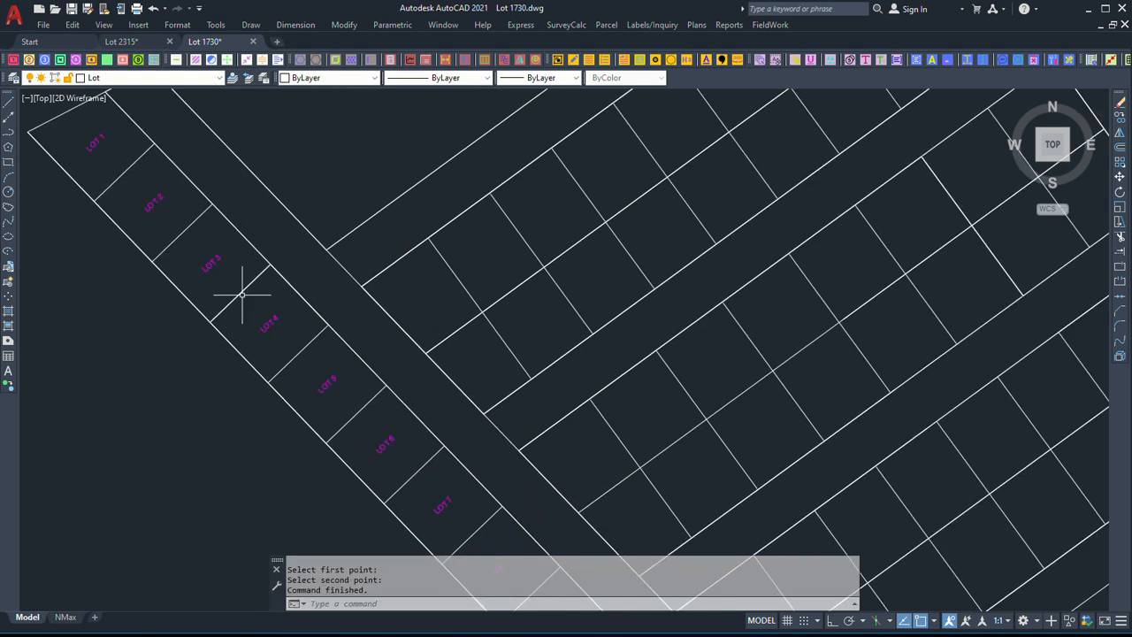
scroll(126, 171, down, 2)
middle_drag(279, 301, 227, 200)
scroll(321, 284, down, 2)
middle_drag(358, 333, 382, 387)
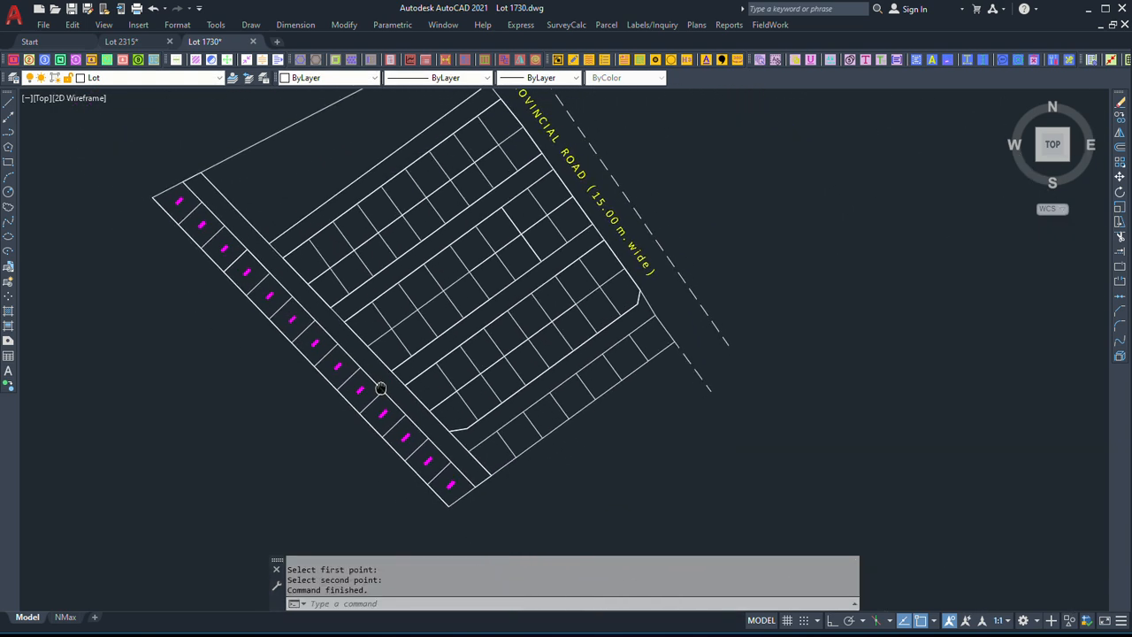
mouse_move(326, 269)
middle_down()
mouse_move(334, 318)
mouse_move(351, 306)
mouse_move(349, 354)
middle_up()
scroll(339, 292, up, 4)
scroll(351, 308, down, 2)
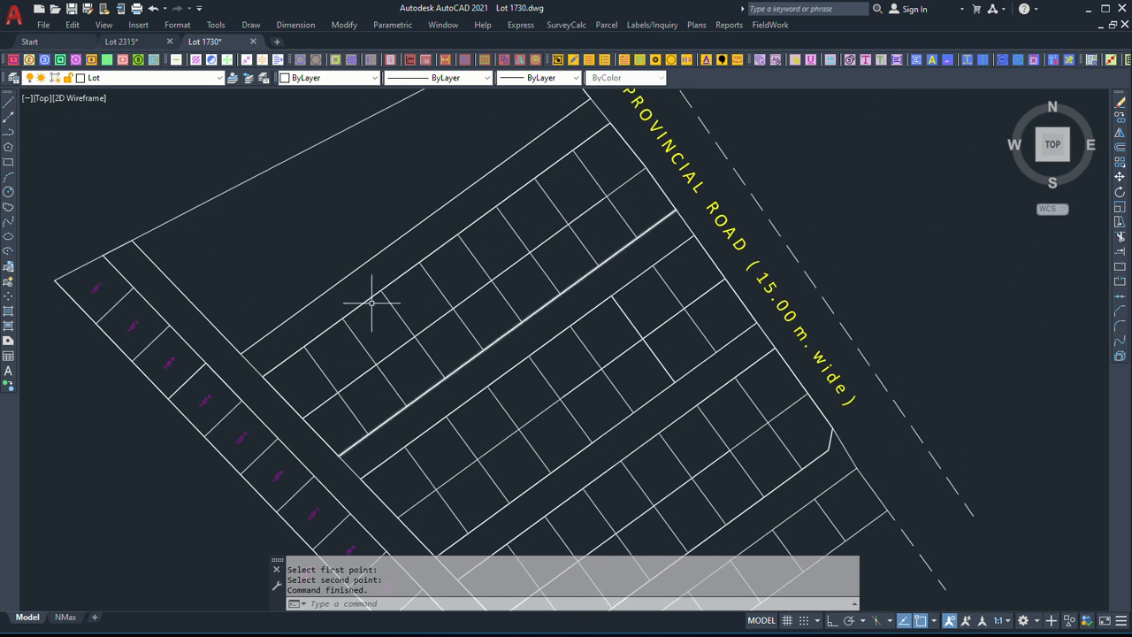
Start another parcel number labelling from parcel number 1 with multiple parcels labelled at once.
click(652, 24)
click(676, 39)
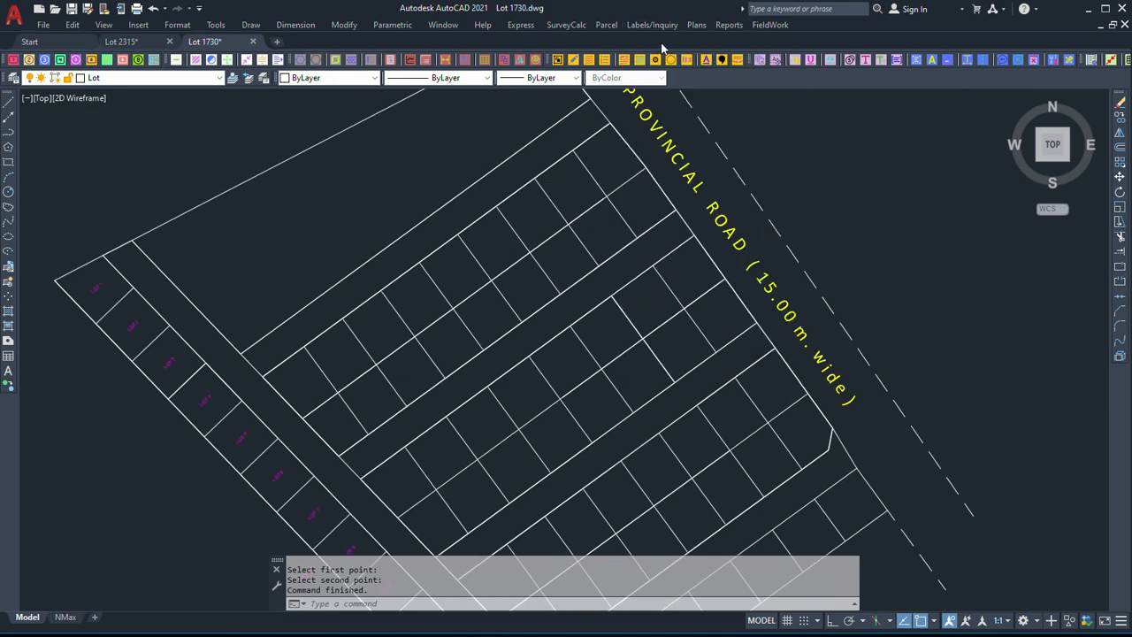
text(1)
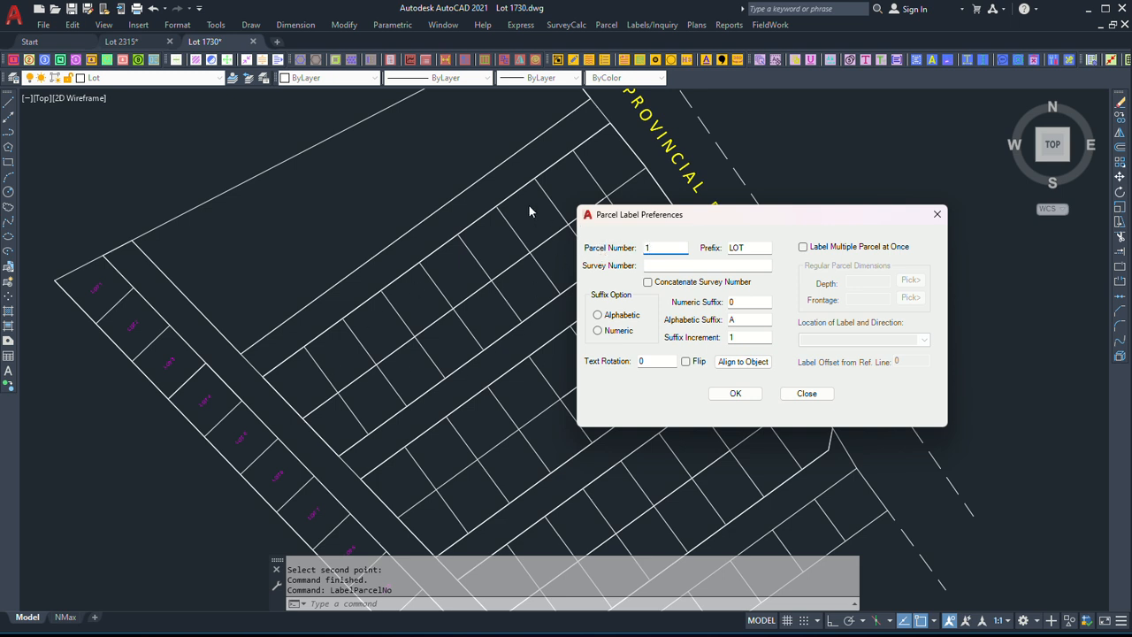
click(803, 247)
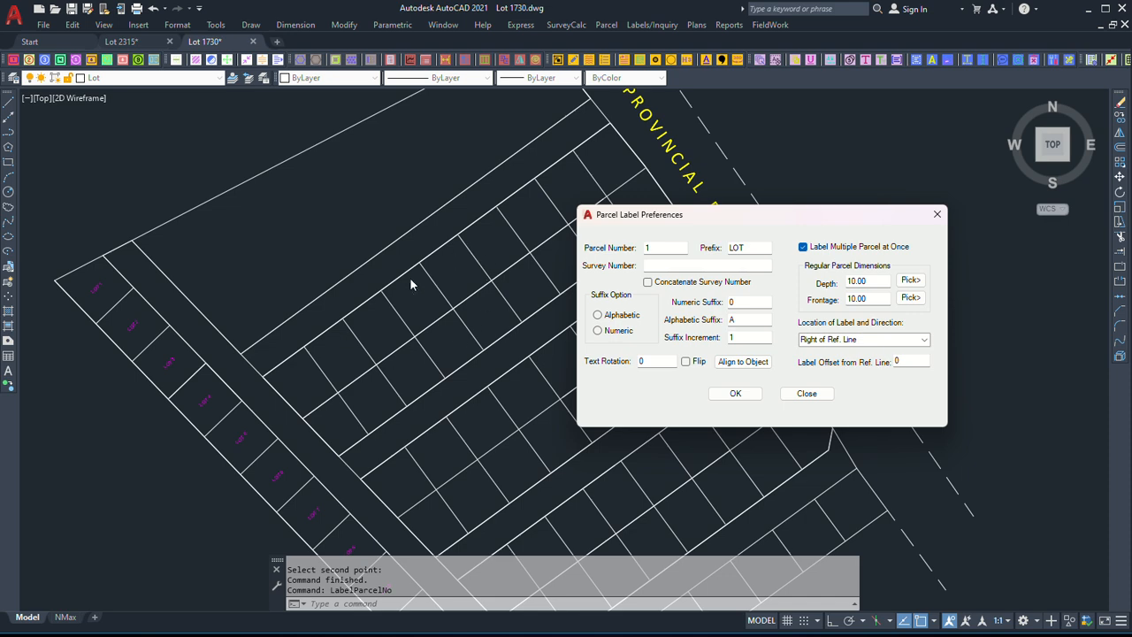
Pick the parcel depth of 10.98 and frontage of 9.11 from a lot in the northernmost block's upper row.
click(867, 282)
click(910, 279)
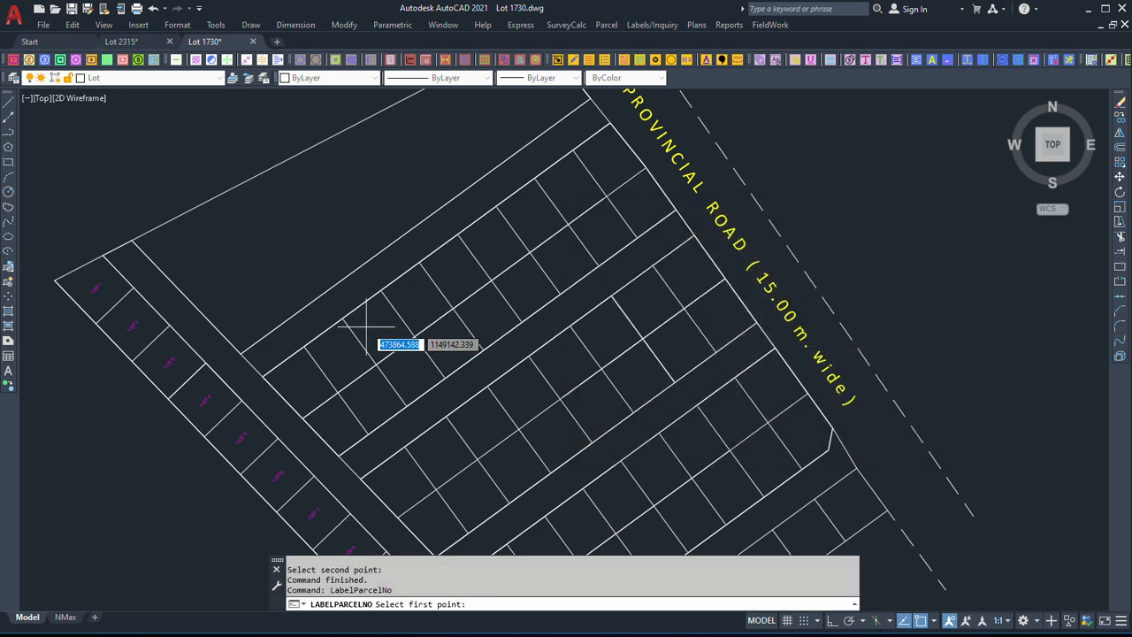
click(367, 327)
click(376, 364)
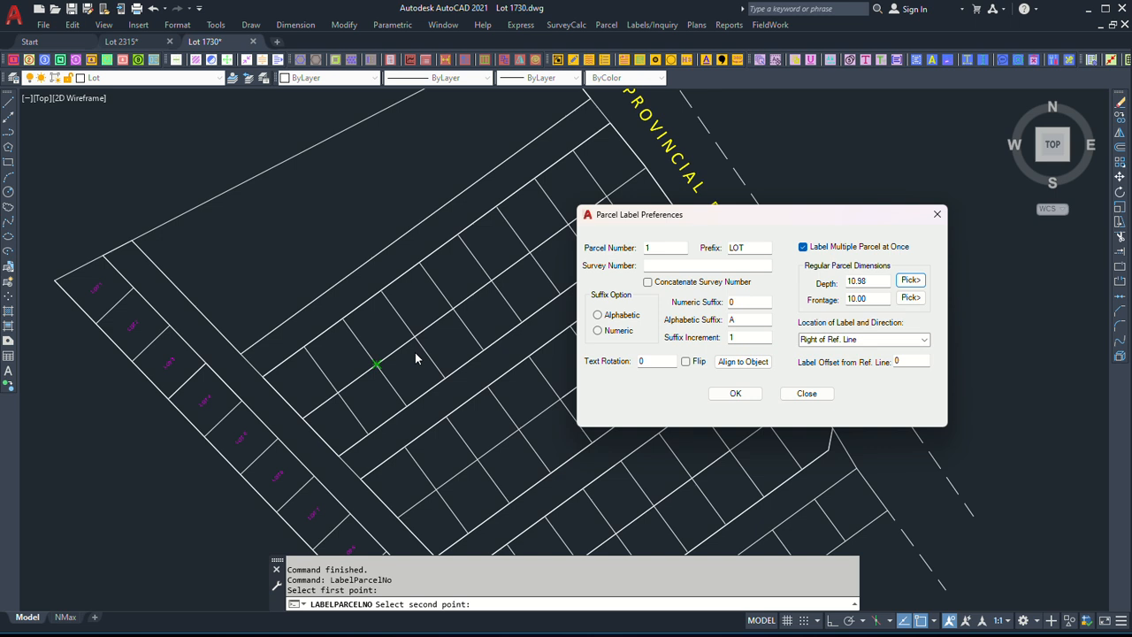
click(911, 298)
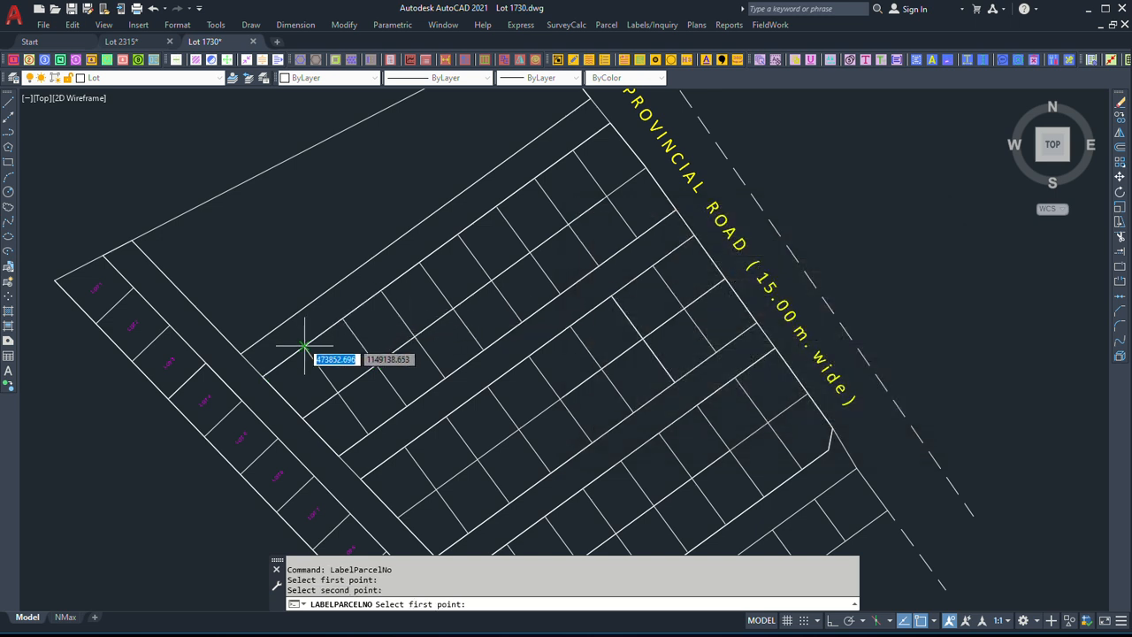
click(304, 346)
click(344, 318)
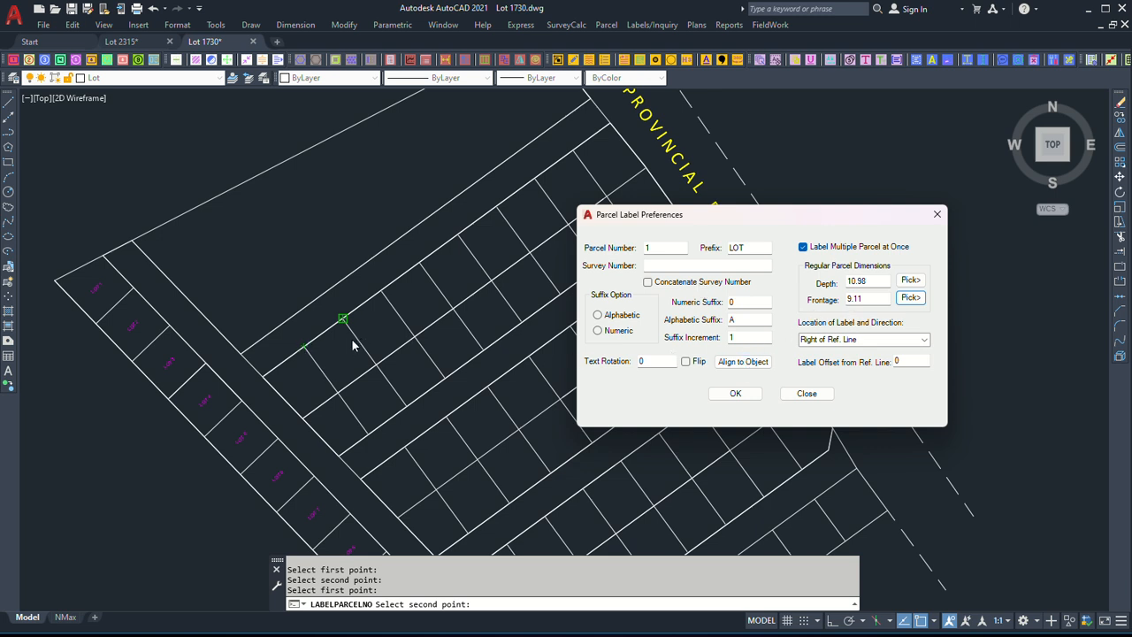
Align the label text to a lot side line and label the northernmost block's upper row from west to east.
click(743, 362)
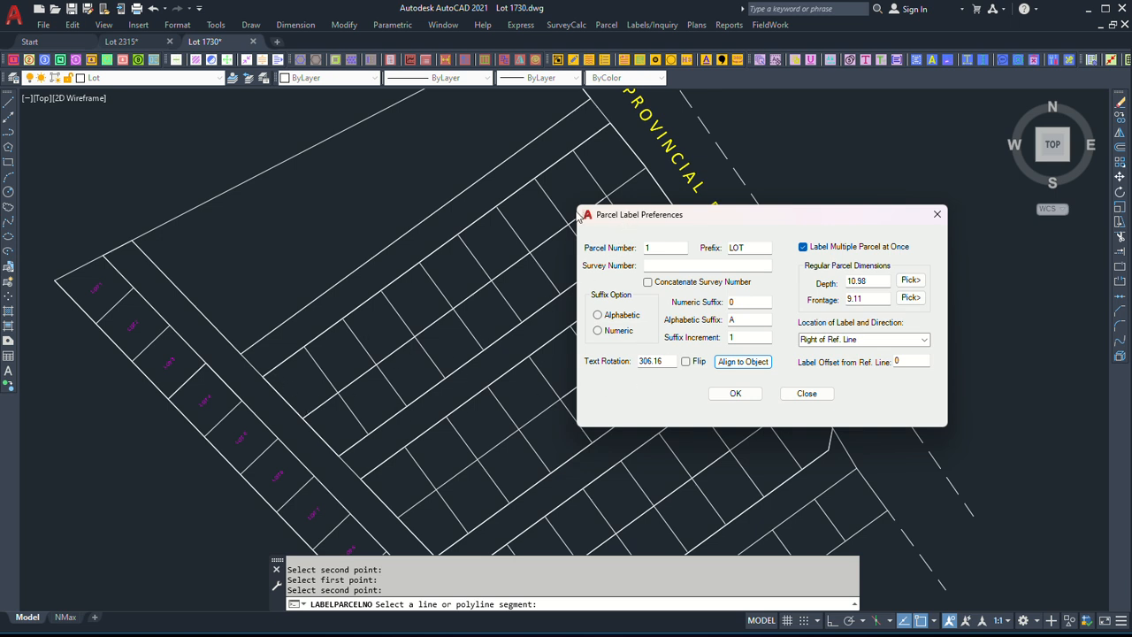
click(735, 394)
click(304, 346)
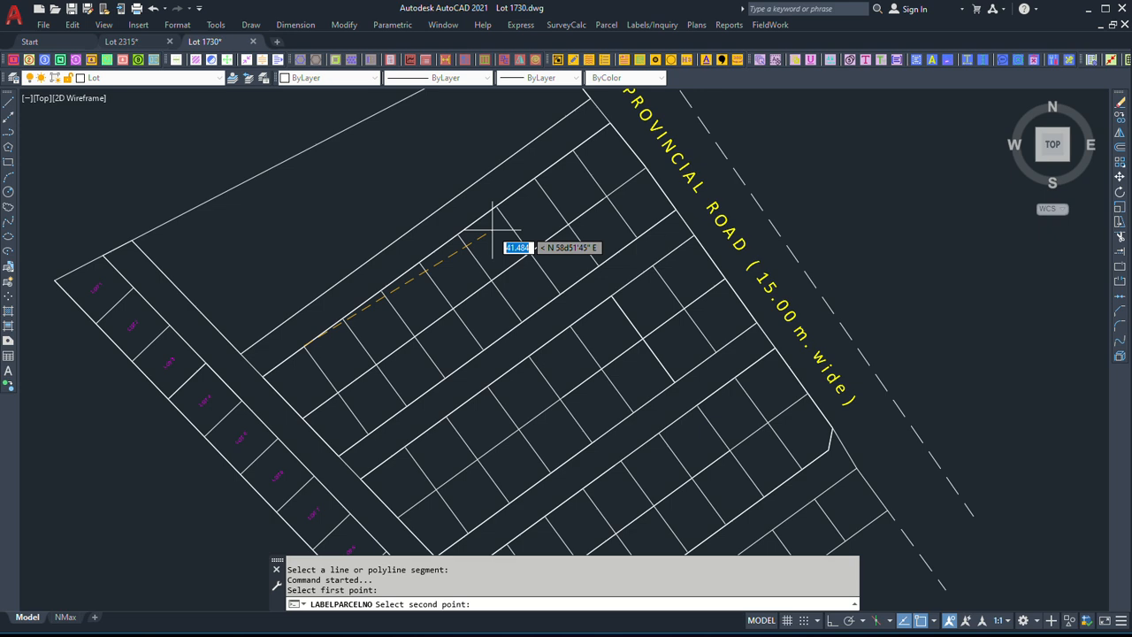
click(573, 151)
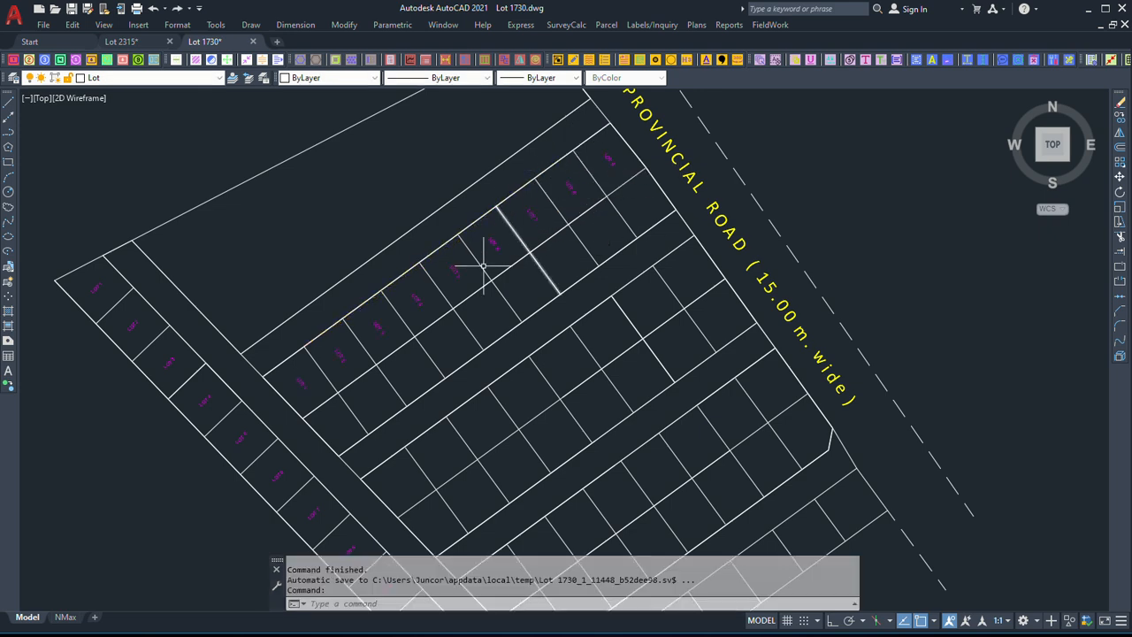
Start another parcel number labelling from parcel number 10 with multiple parcels labelled at once.
scroll(303, 384, up, 2)
scroll(491, 301, down, 2)
scroll(550, 203, up, 3)
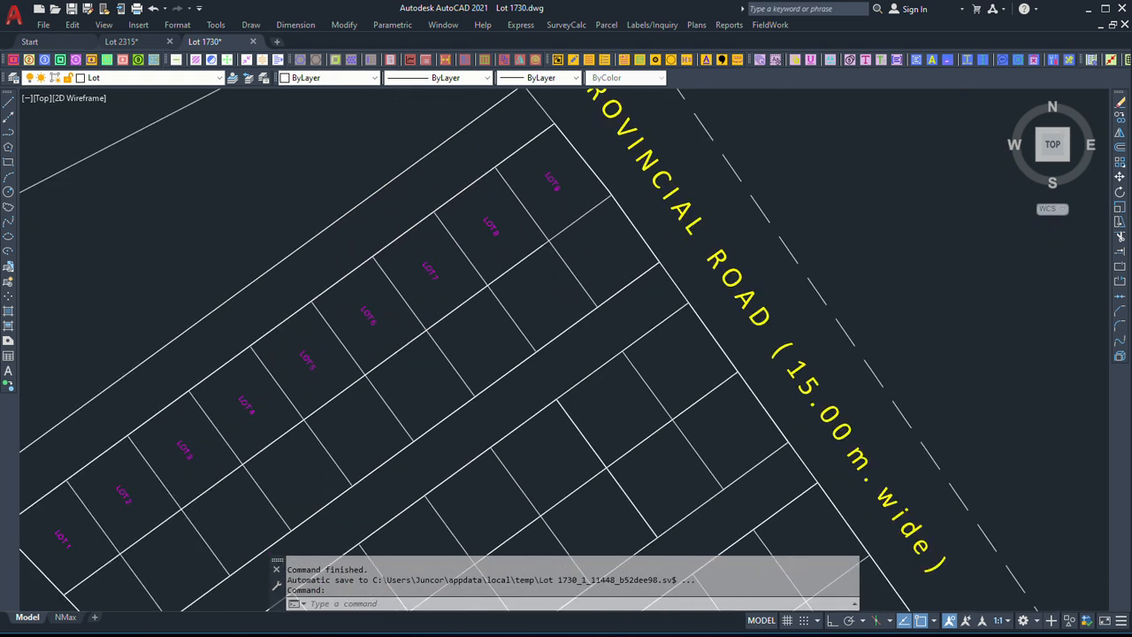
scroll(557, 207, down, 2)
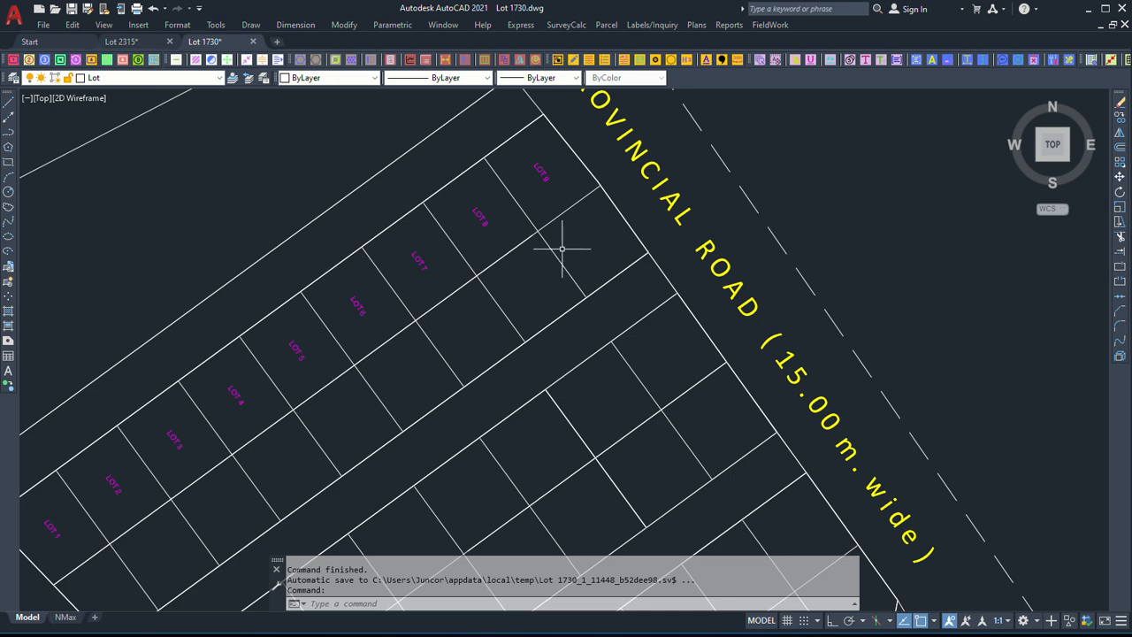
scroll(556, 245, down, 2)
click(642, 24)
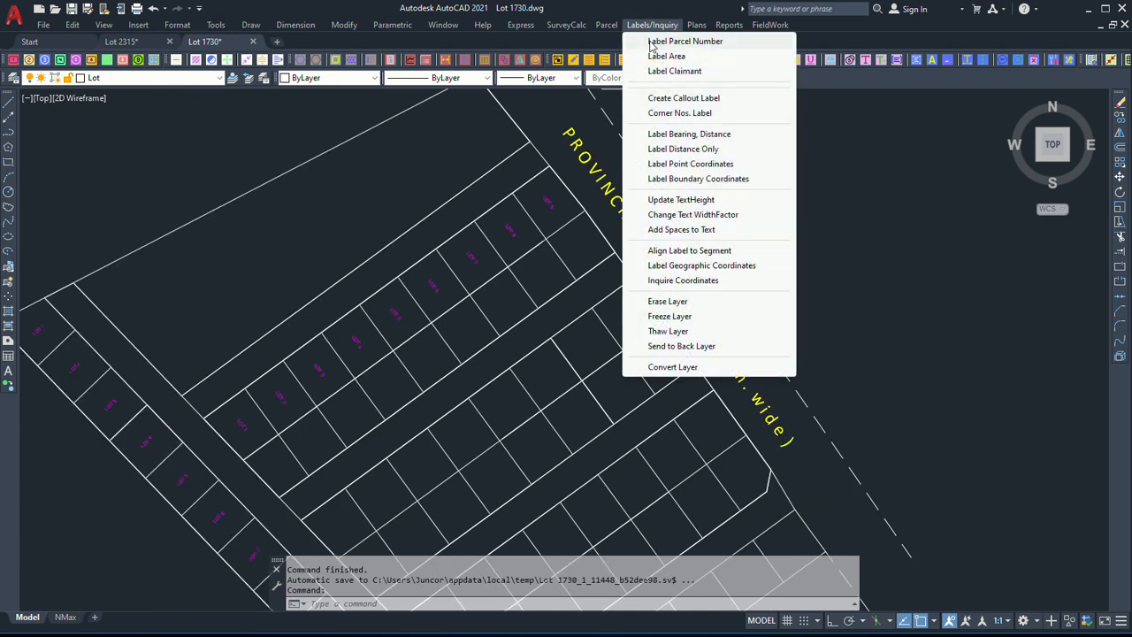
click(655, 41)
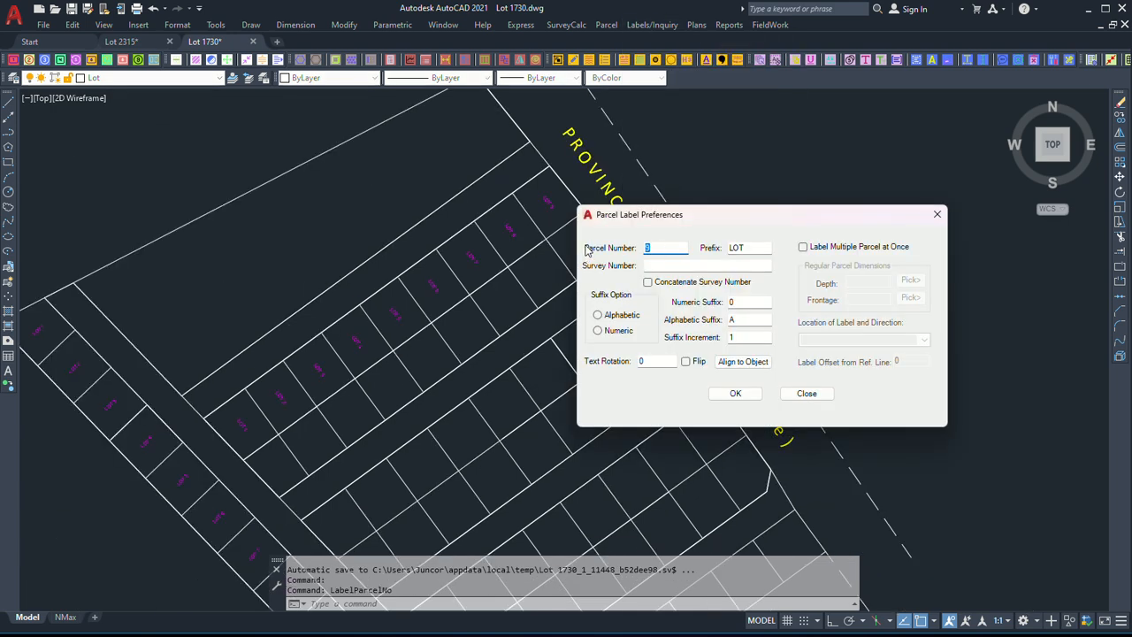
text(0)
click(808, 251)
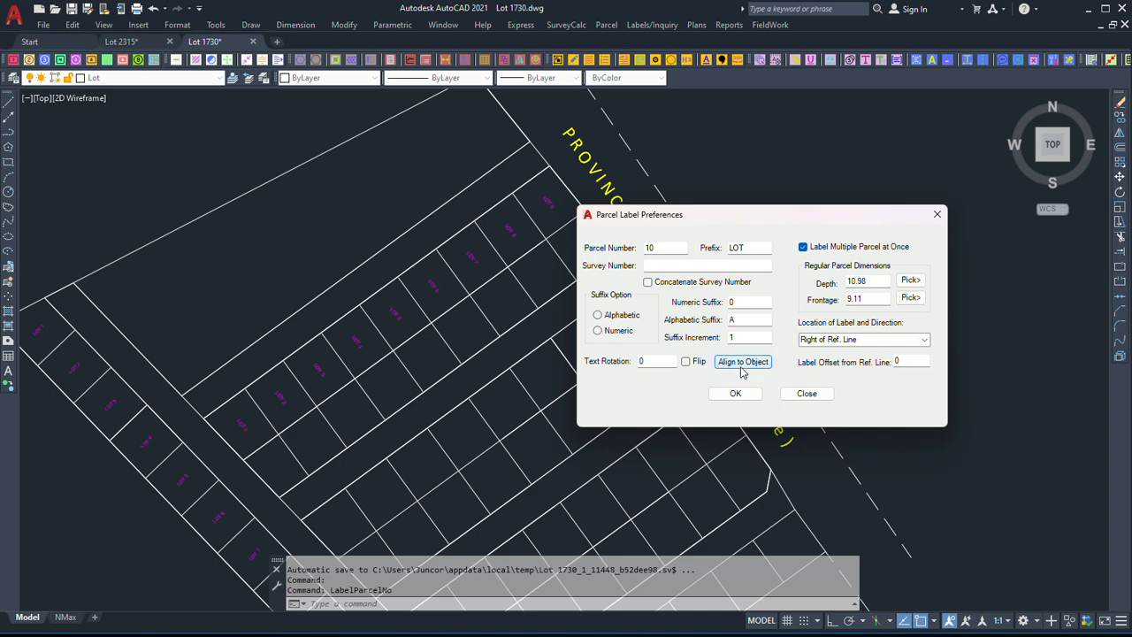
Align the label text to a lot side line and label the northernmost block's lower row from east to west.
click(735, 392)
click(271, 422)
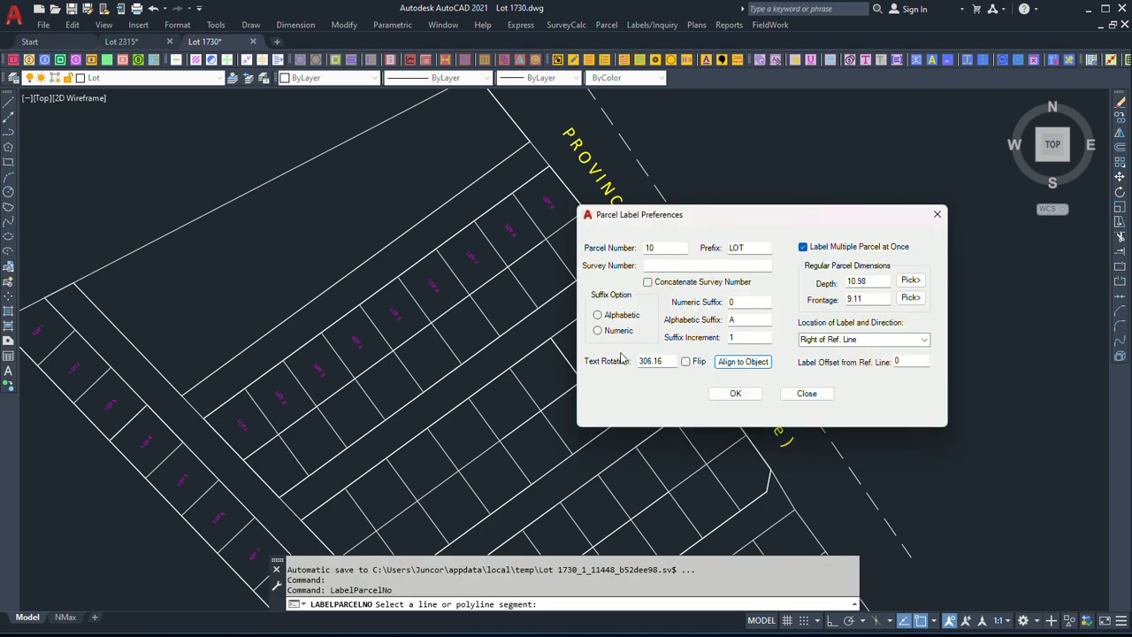
click(735, 393)
click(576, 279)
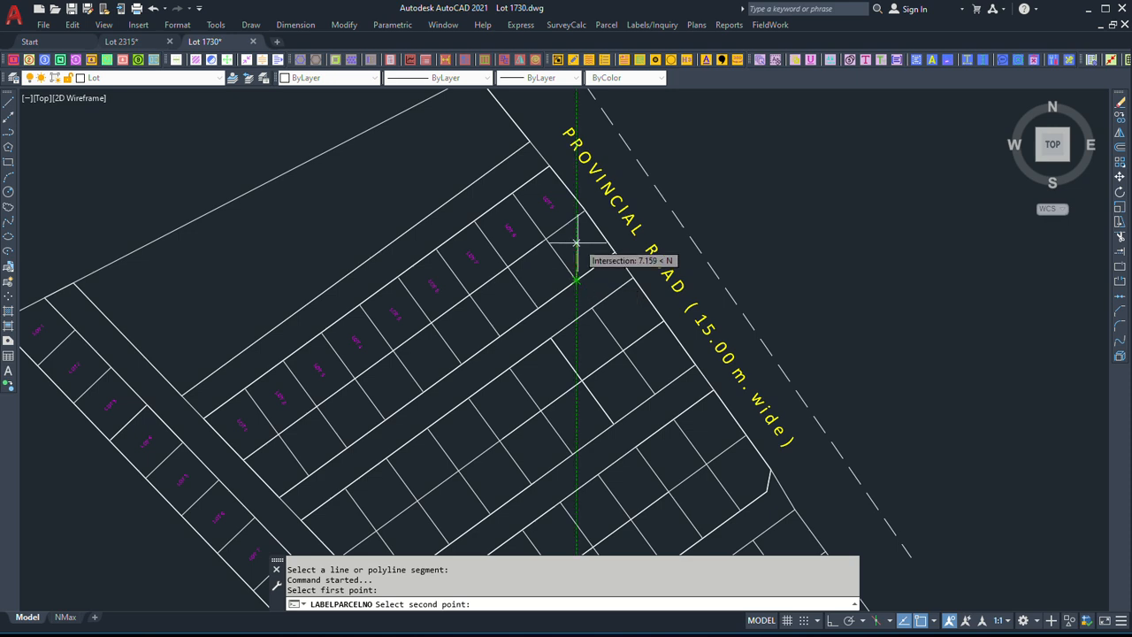
click(309, 473)
Check the lot labels in the northernmost block and save the drawing.
scroll(287, 473, up, 2)
scroll(407, 435, down, 3)
scroll(609, 268, up, 2)
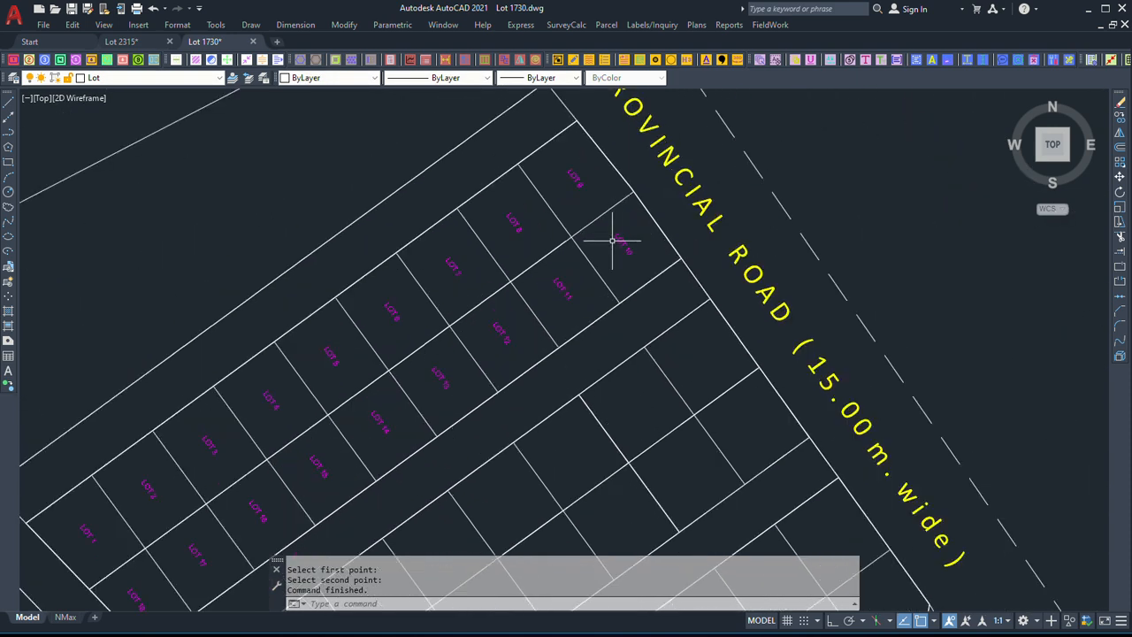
scroll(551, 291, down, 3)
scroll(510, 301, up, 3)
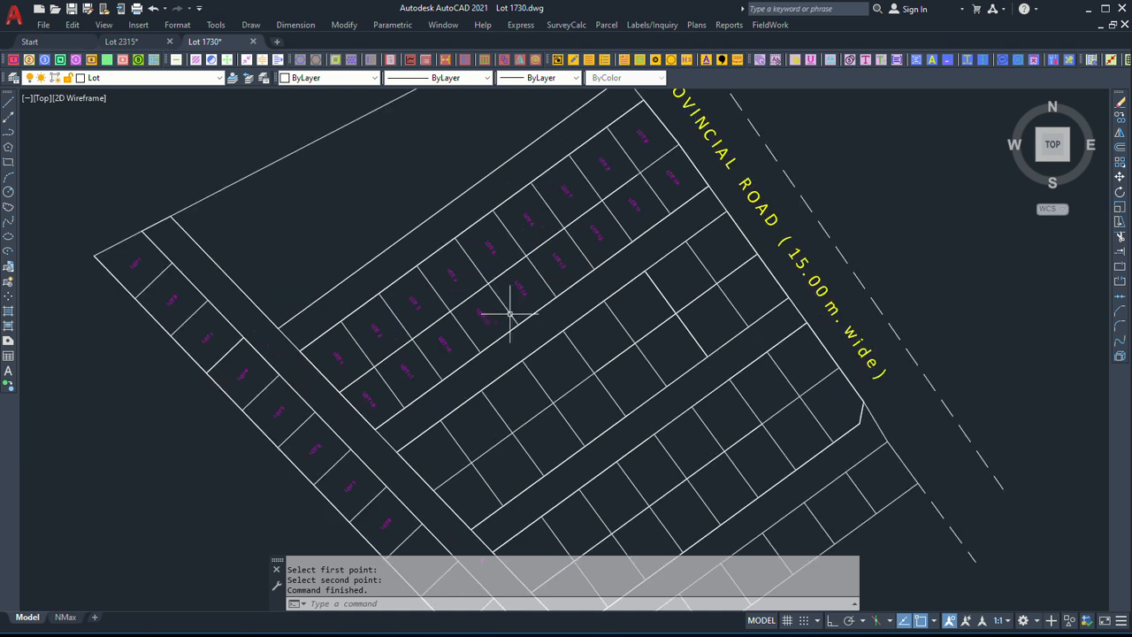
click(72, 9)
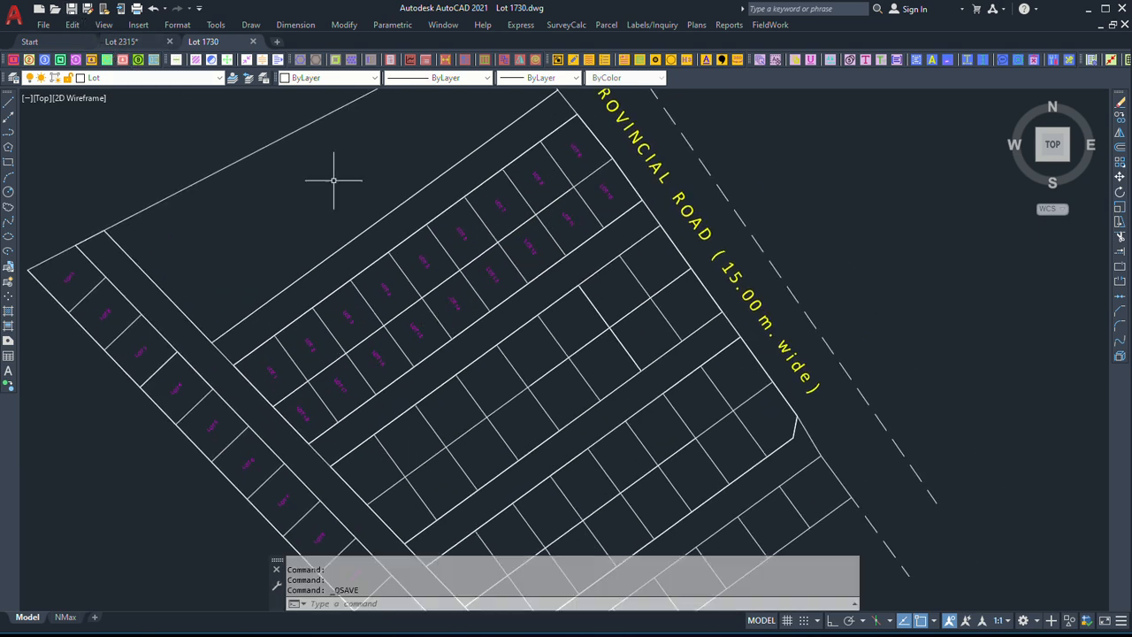
Start a parcel number labelling from parcel number 1 with suffix increment 2 and multiple parcels labelled at once.
middle_drag(457, 245, 474, 166)
middle_drag(480, 260, 474, 245)
middle_drag(454, 318, 449, 343)
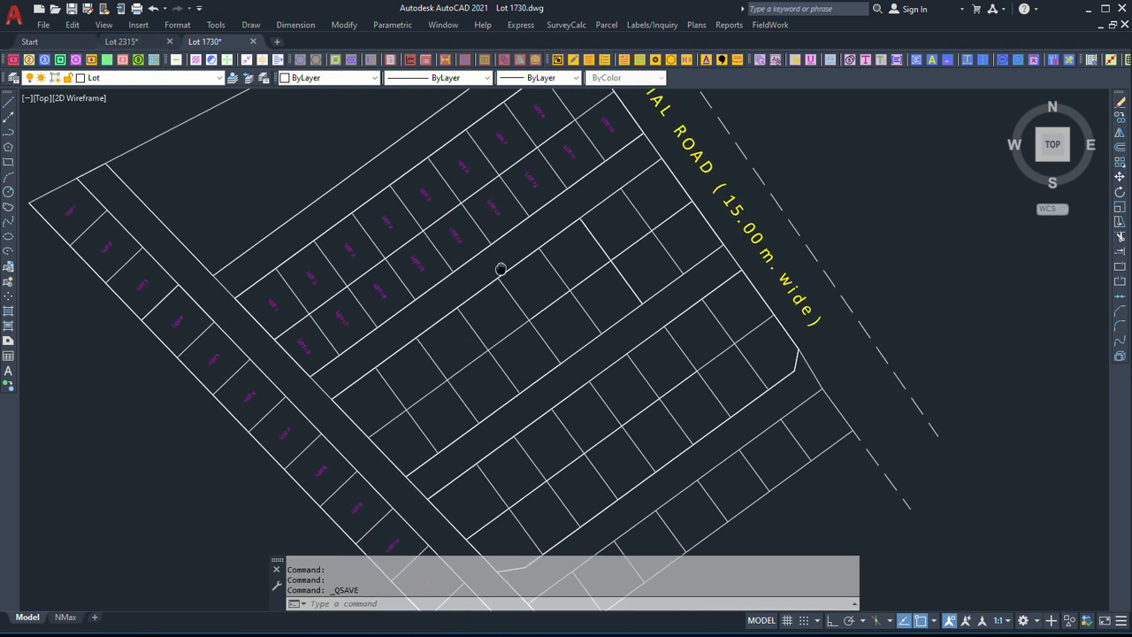
middle_drag(501, 269, 488, 293)
mouse_move(451, 343)
middle_down()
mouse_move(473, 322)
mouse_move(443, 348)
middle_up()
scroll(434, 349, up, 2)
scroll(434, 348, down, 2)
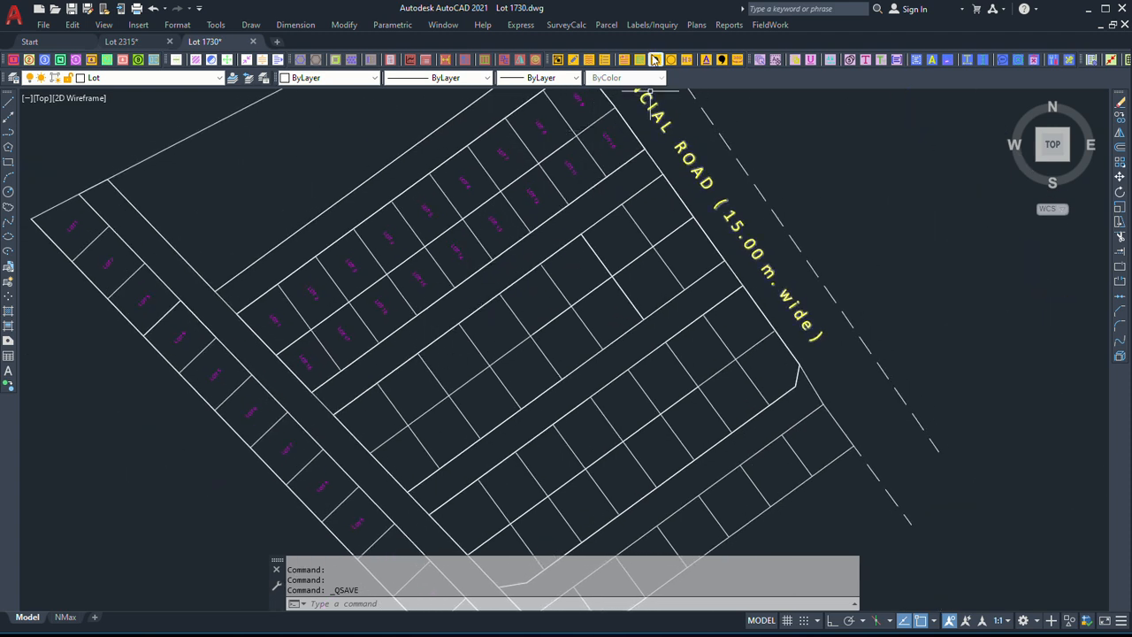
click(651, 24)
click(659, 40)
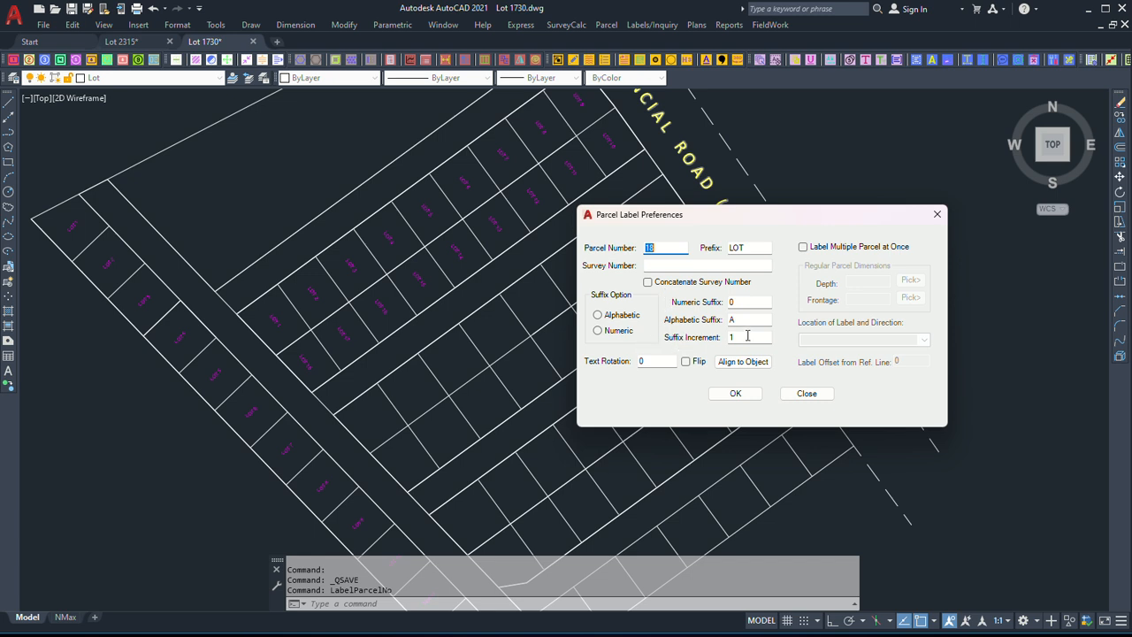
text(1)
drag(746, 337, 718, 341)
click(803, 248)
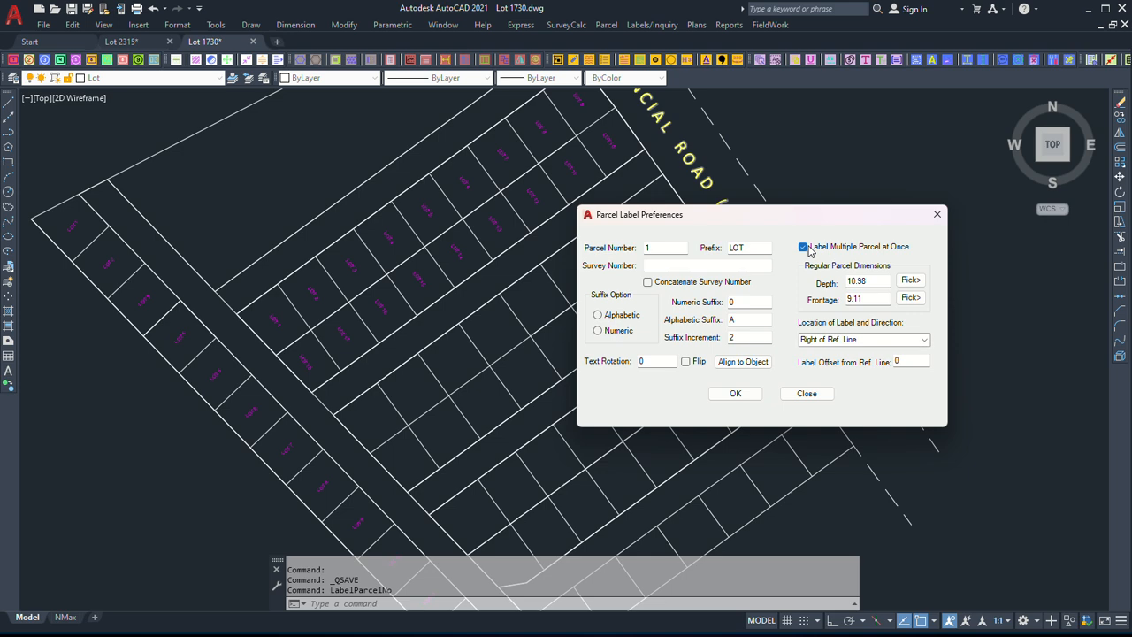
Pick the regular parcel depth and frontage from lot lines in the upper row of the second block from the north.
click(911, 280)
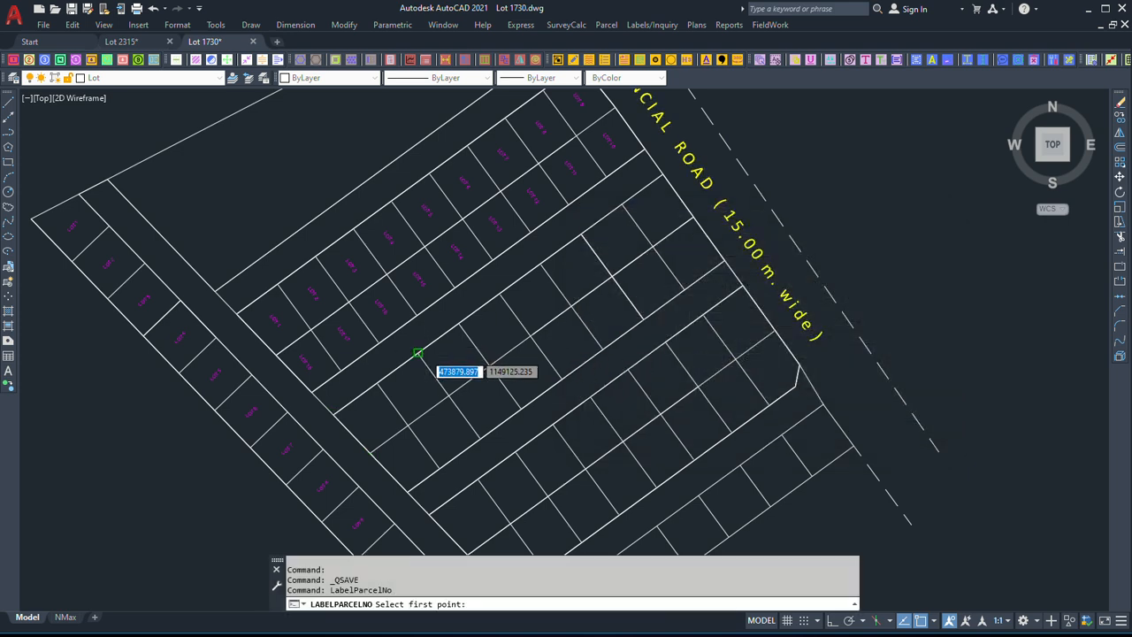
click(418, 354)
click(449, 395)
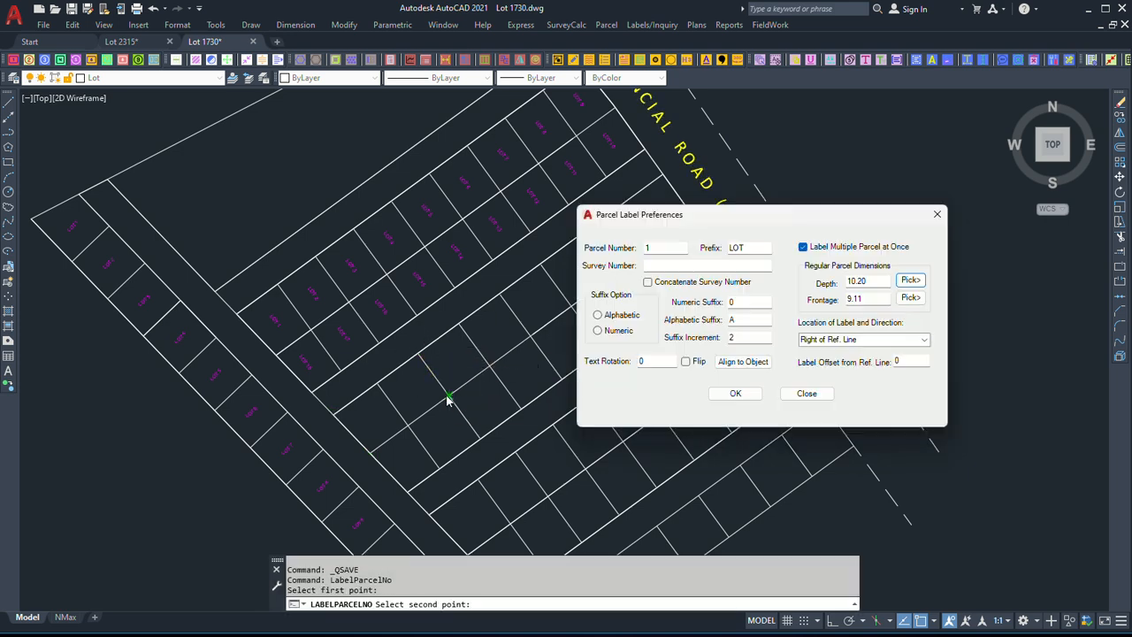
click(916, 299)
click(381, 382)
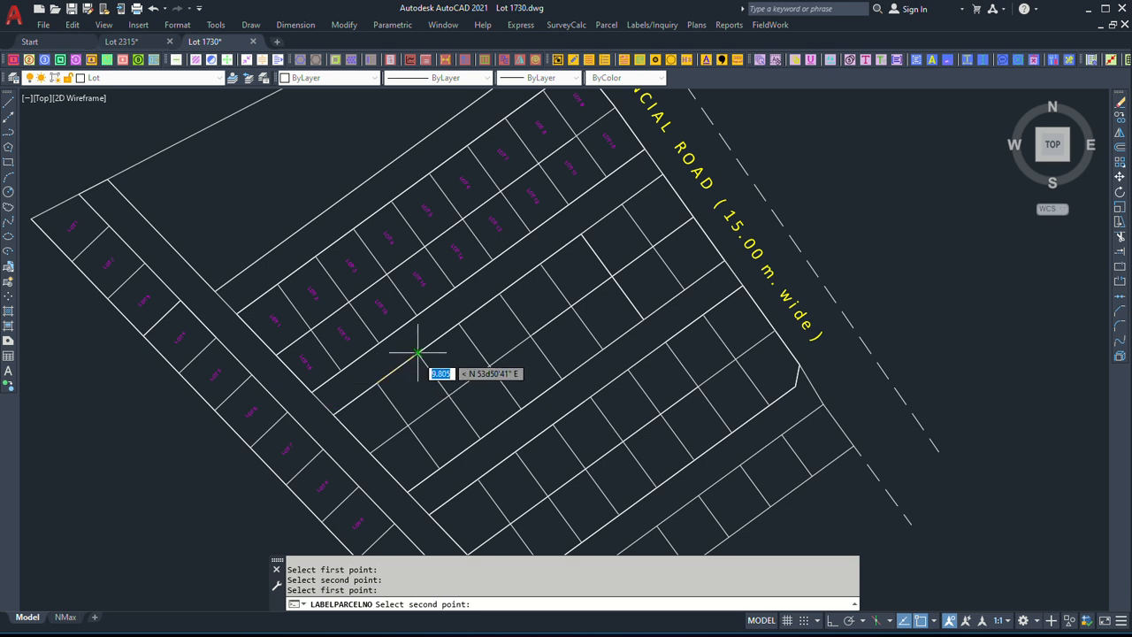
click(418, 354)
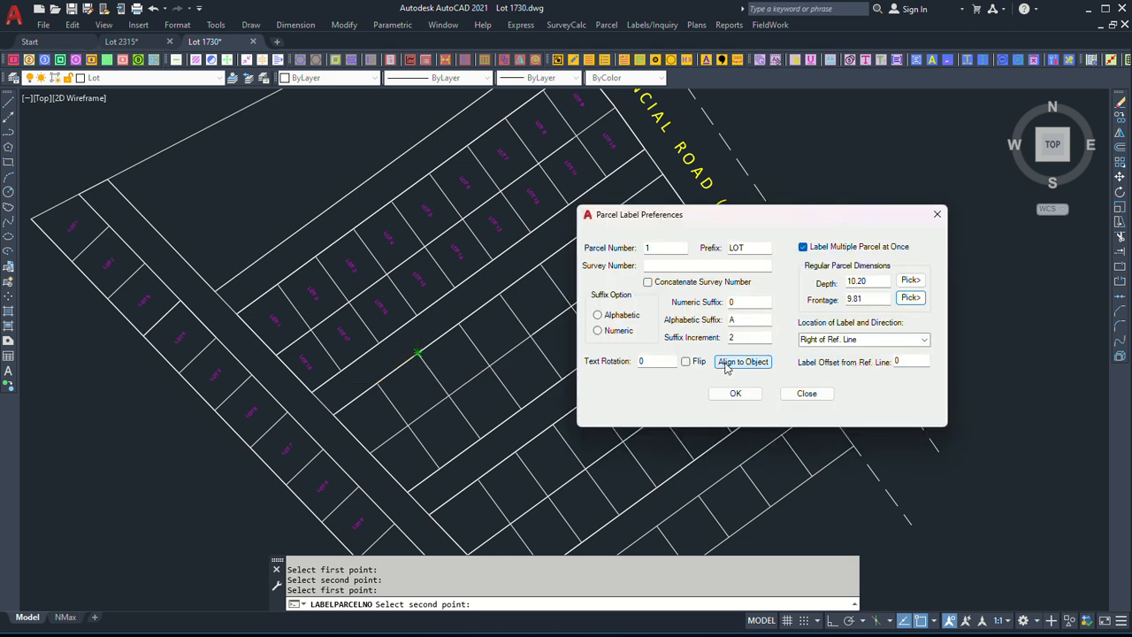
Align the label text to a lot side line and label the second block's upper row from west to east with odd numbers.
click(725, 364)
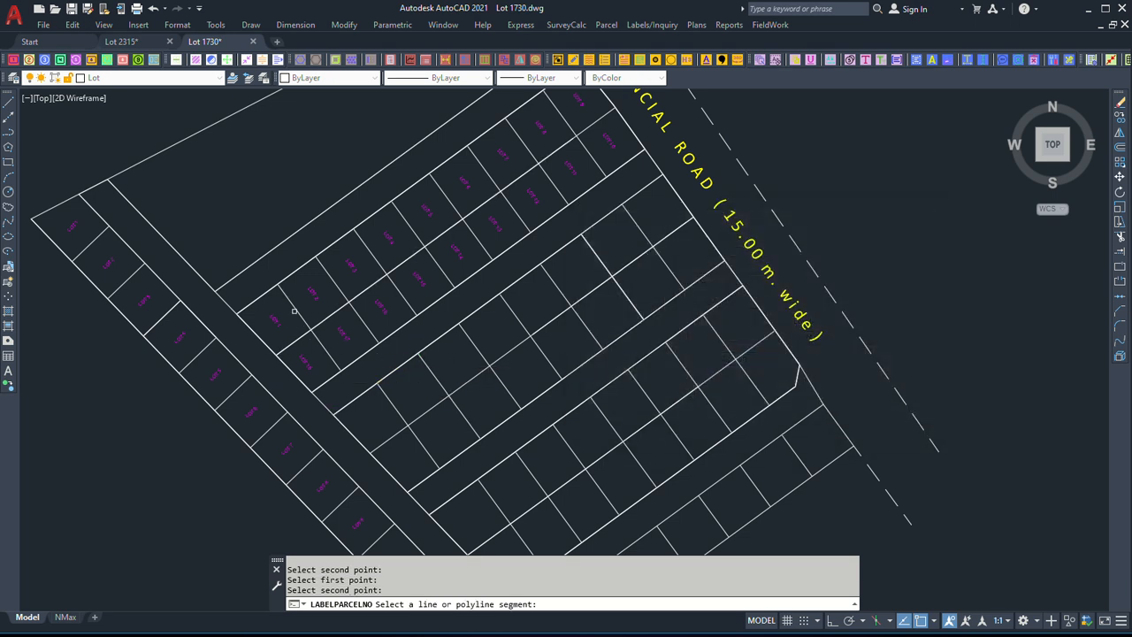
click(295, 311)
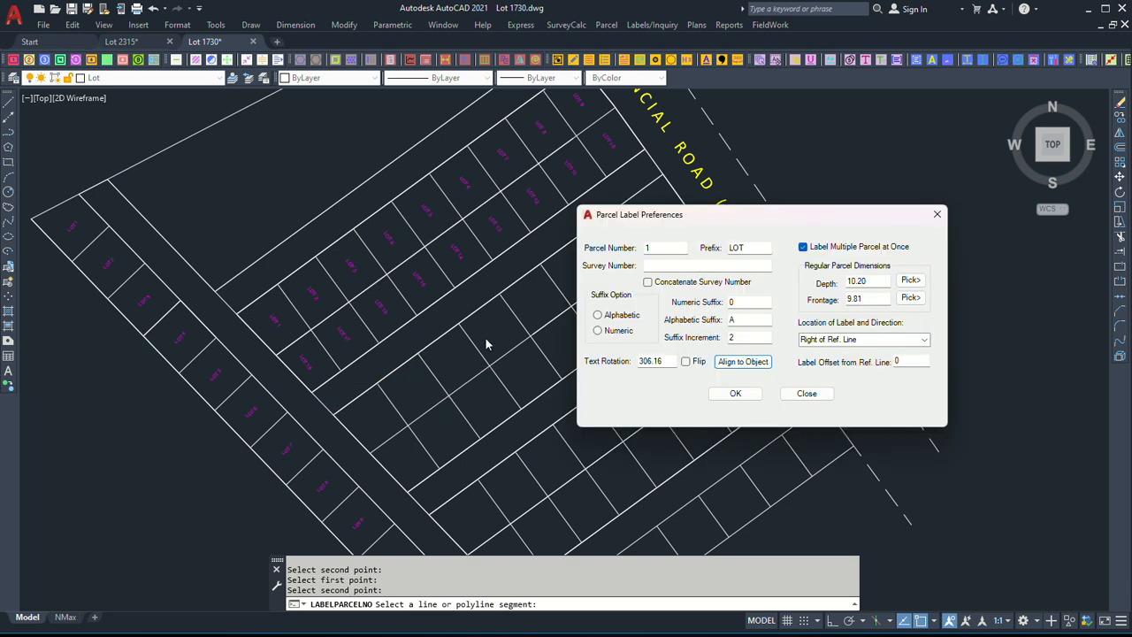
click(736, 394)
click(378, 382)
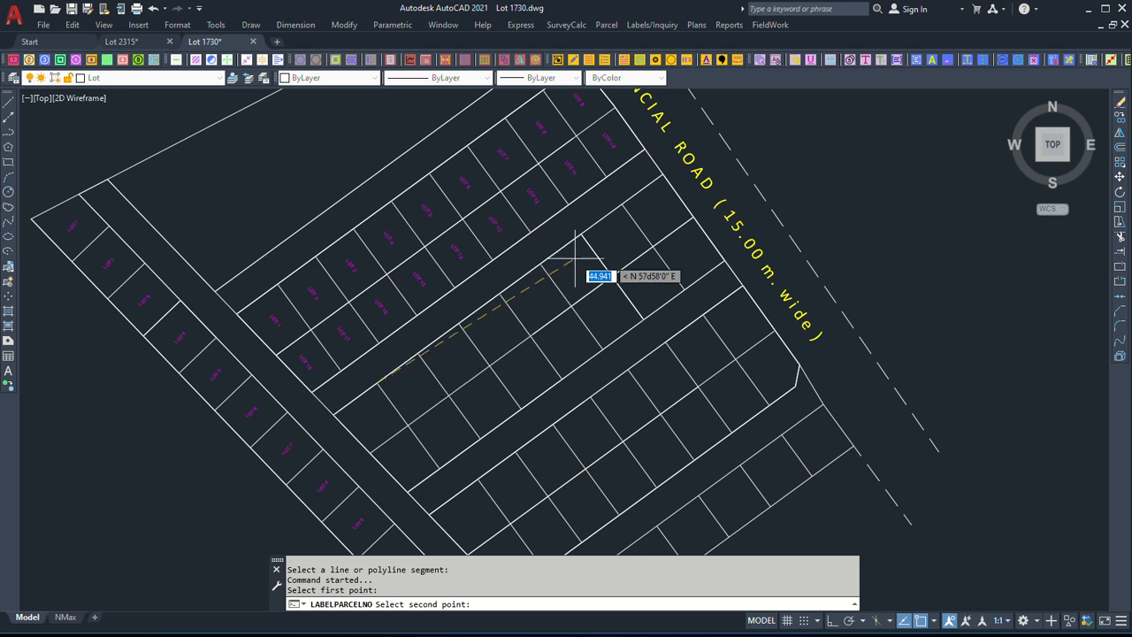
click(620, 208)
scroll(370, 441, up, 2)
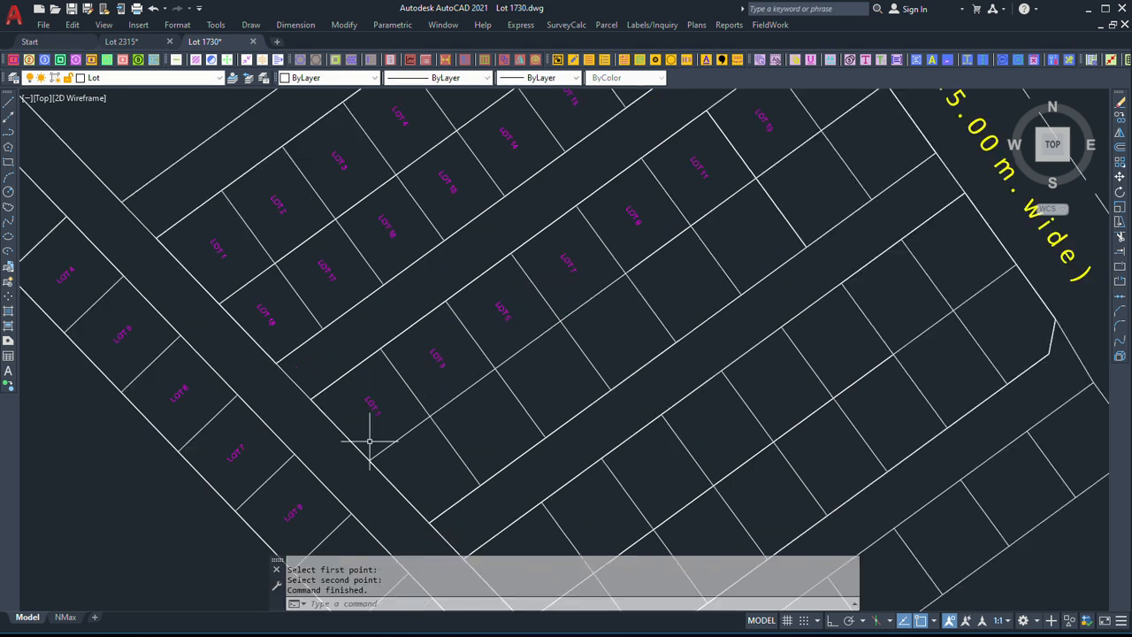
scroll(370, 441, up, 2)
scroll(492, 307, down, 3)
scroll(505, 299, up, 1)
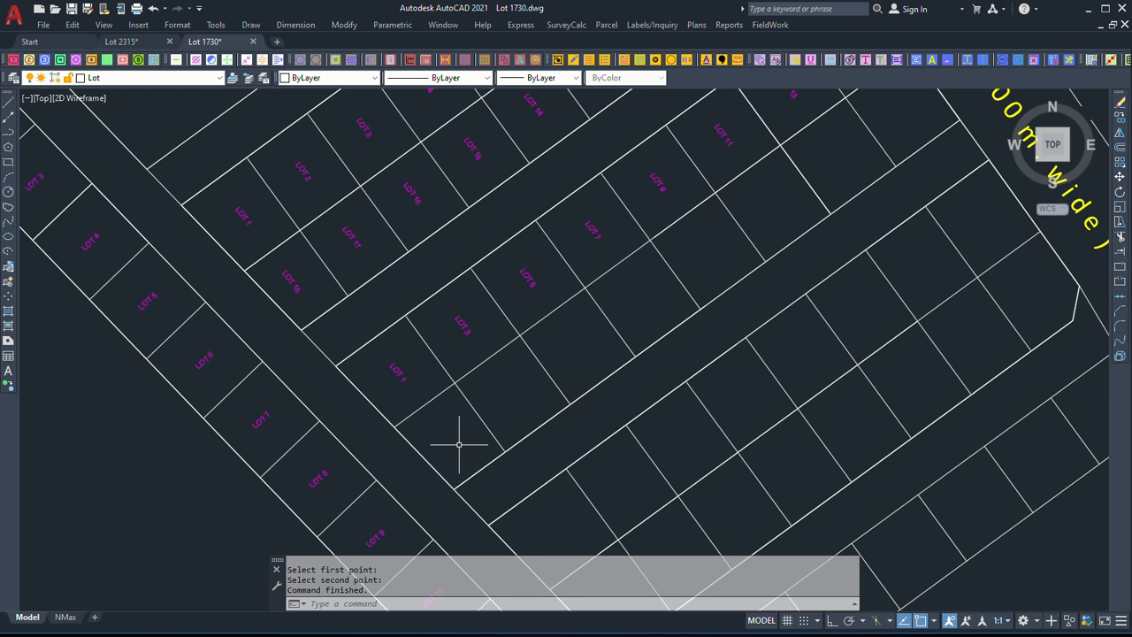
Set up another parcel number labelling from parcel number 2, suffix increment 2, multiple parcels at once, located left of the reference line.
scroll(459, 442, down, 3)
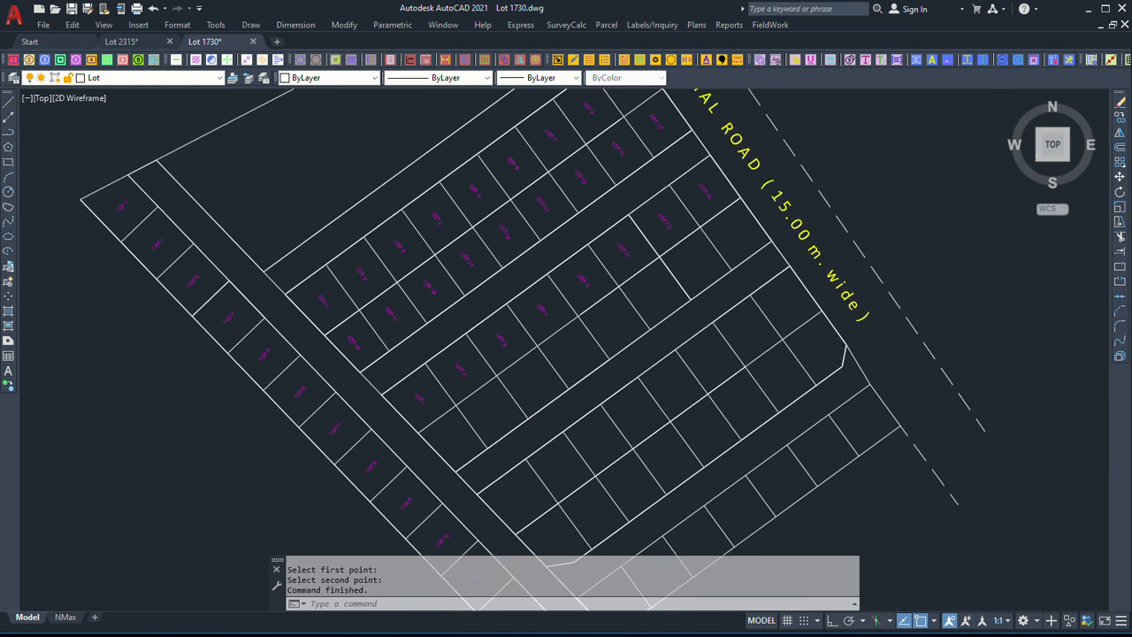
scroll(483, 423, up, 3)
scroll(546, 378, down, 2)
mouse_move(546, 378)
middle_down()
mouse_move(509, 405)
mouse_move(510, 378)
middle_up()
click(653, 24)
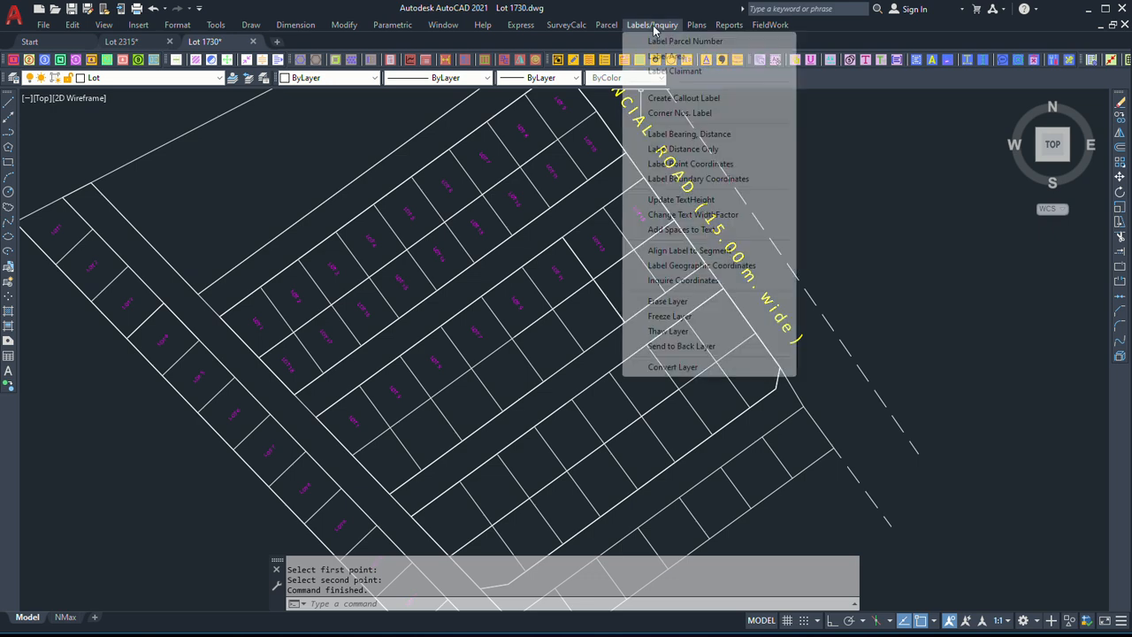
click(656, 46)
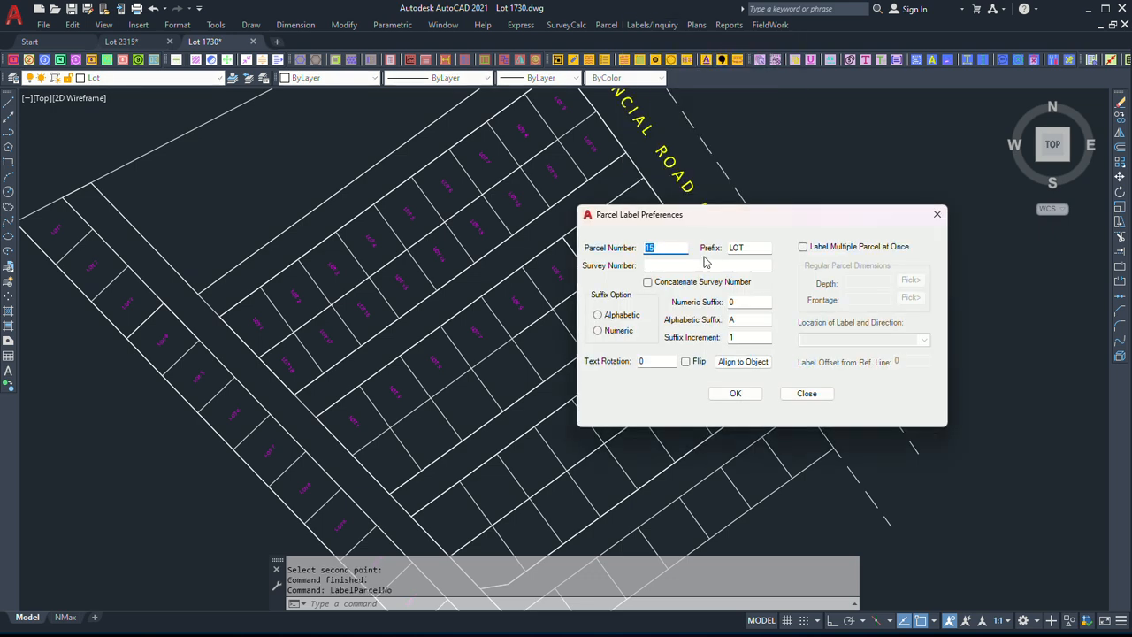
text(2)
double_click(739, 337)
text(2)
click(805, 248)
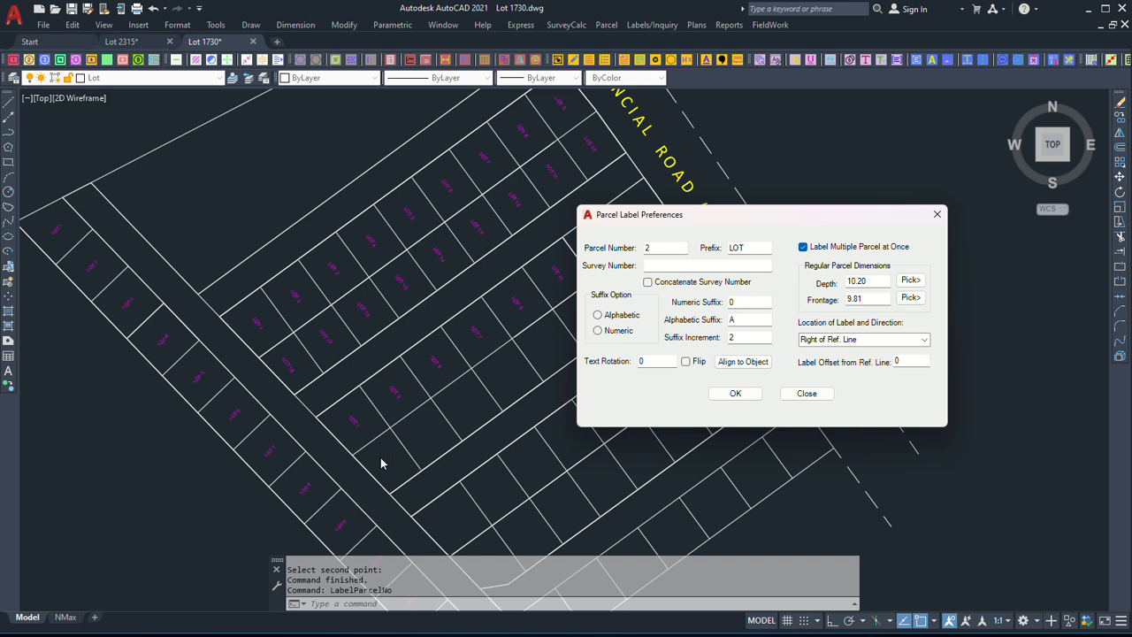
click(924, 340)
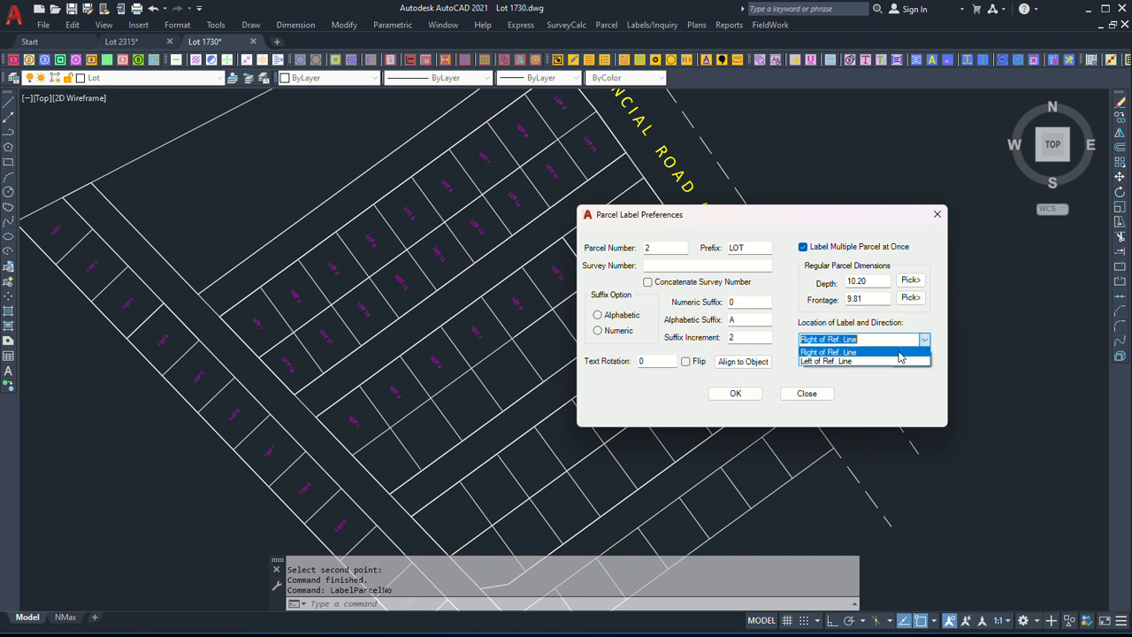
click(879, 362)
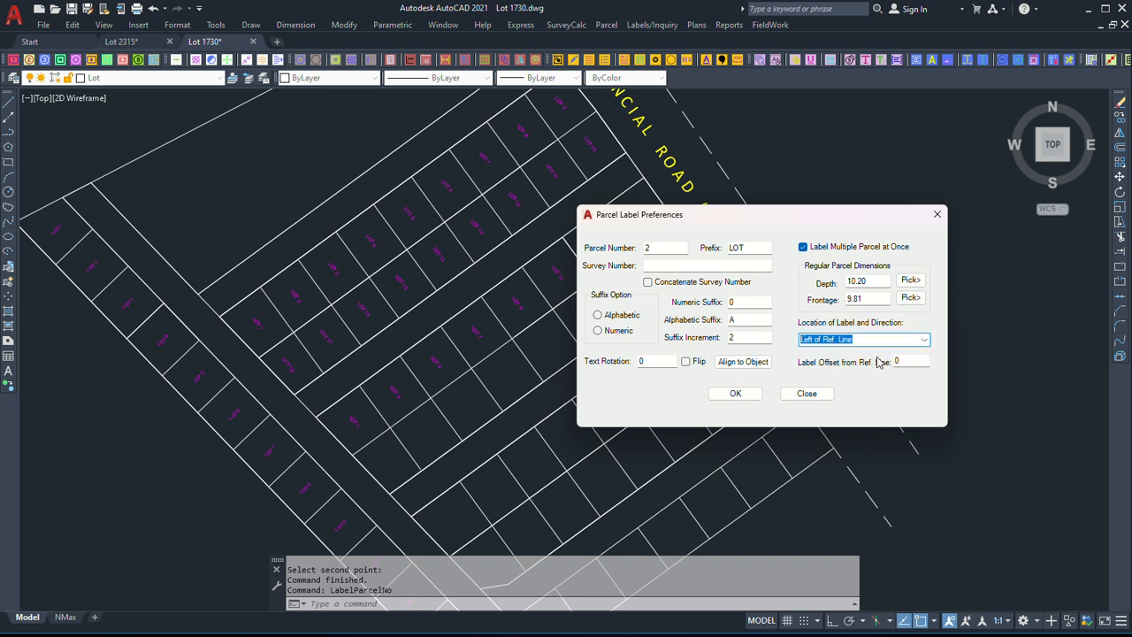
Label the second block's lower row from west to east with the text rotation left at 0.
click(737, 394)
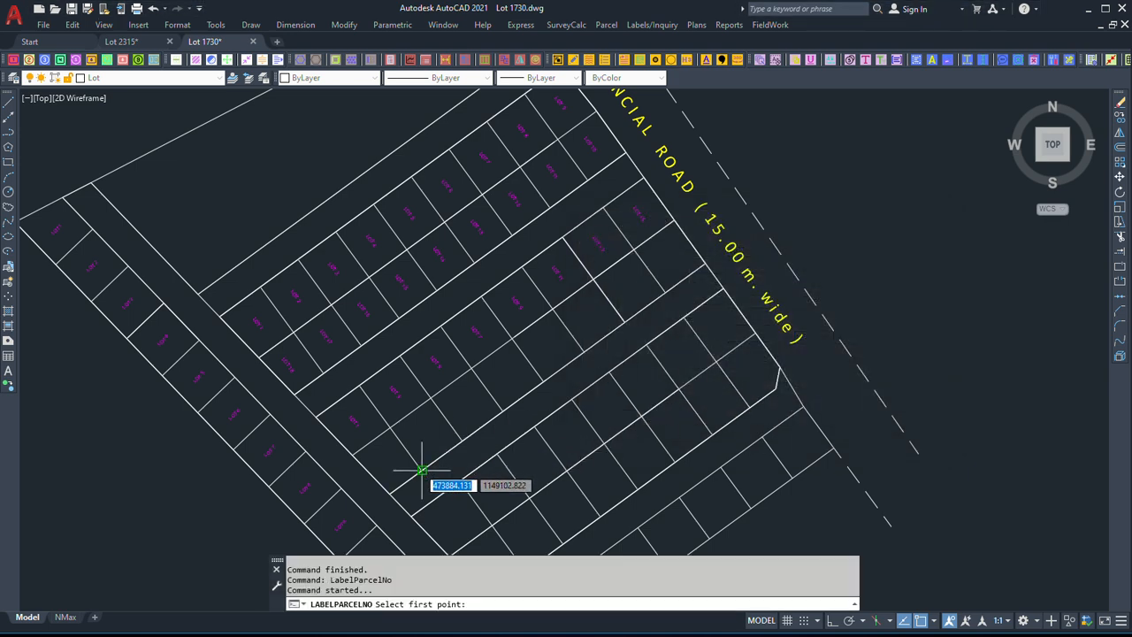
click(421, 470)
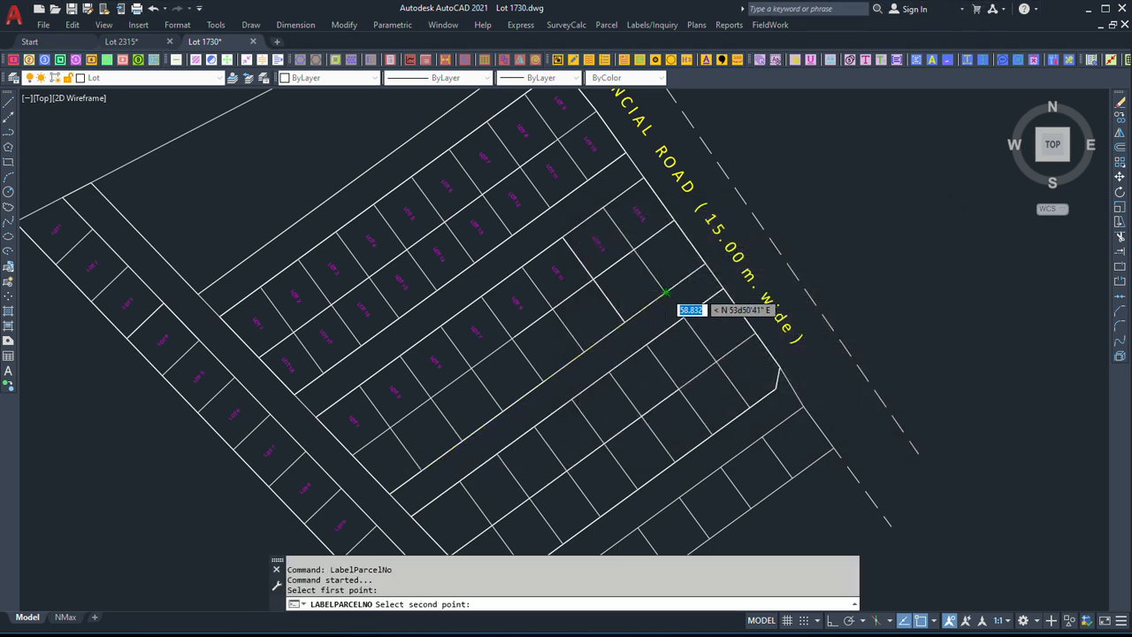
click(665, 292)
scroll(388, 458, up, 2)
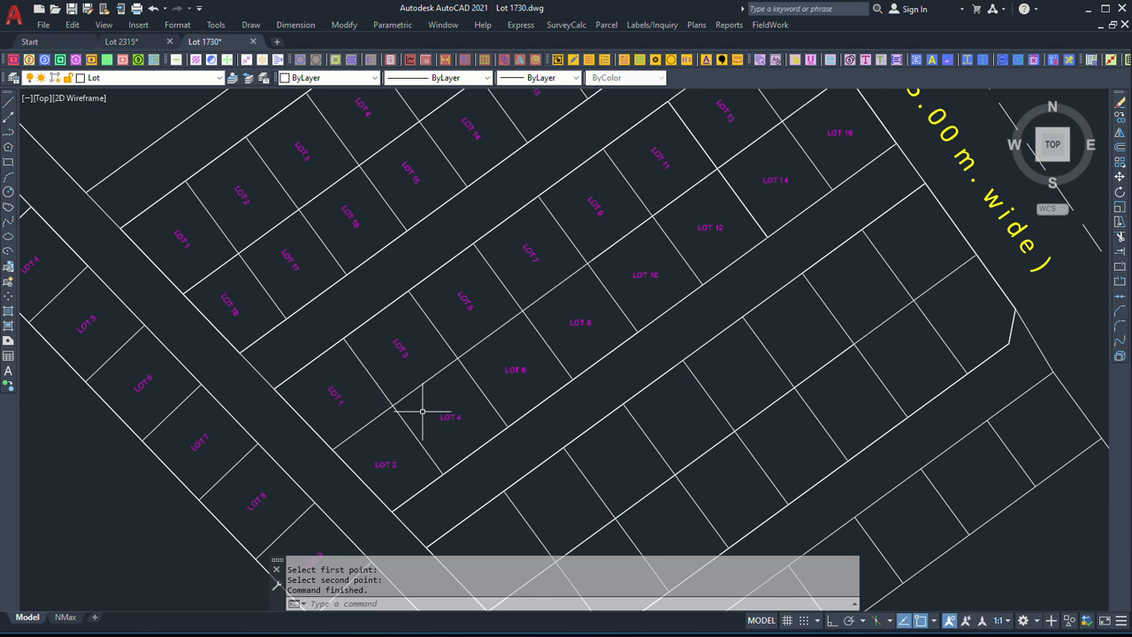
middle_drag(423, 412, 389, 371)
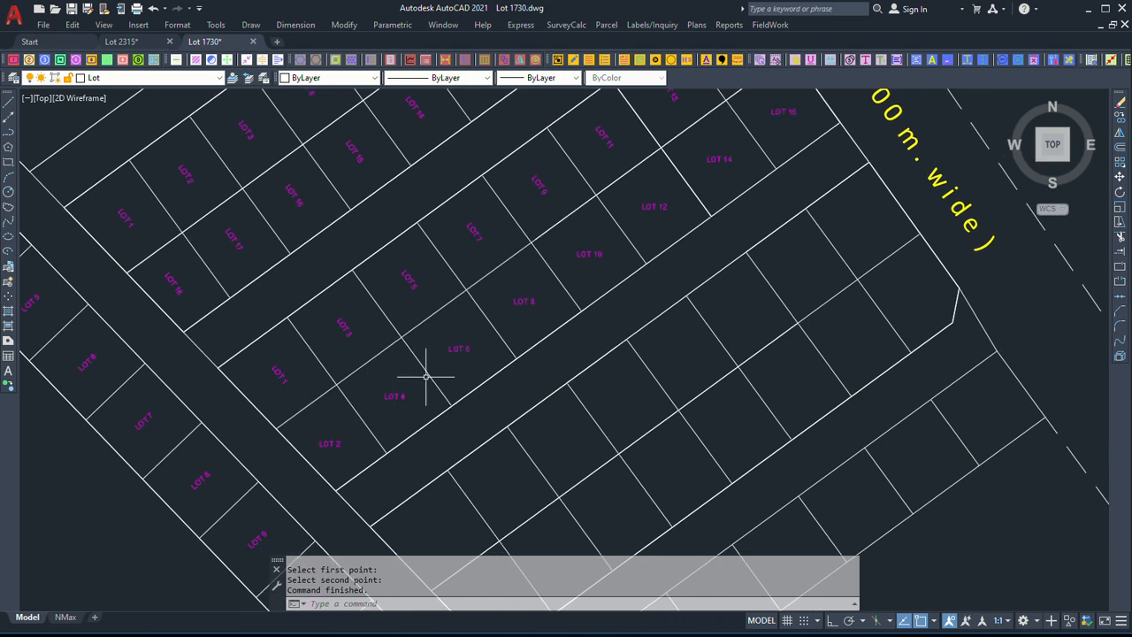
Undo the horizontal parcel labels in the second block's lower row.
text(u)
key(Return)
key(Return)
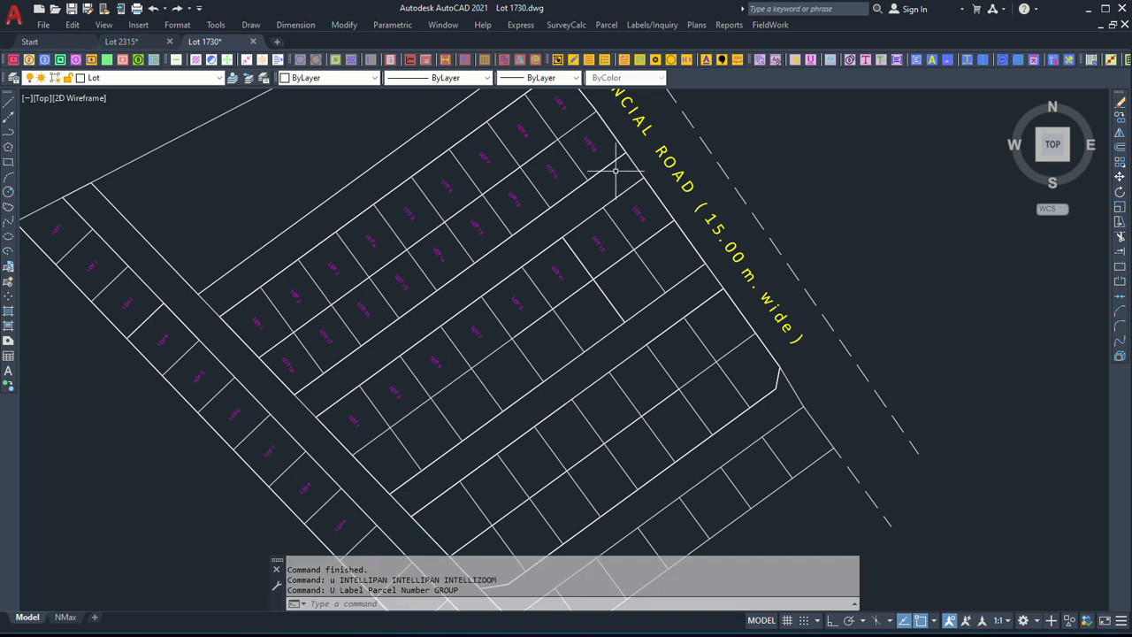
Restart the parcel number labelling from parcel number 2, suffix increment 2, multiple parcels at once, with labels left of the reference line.
click(652, 25)
click(674, 41)
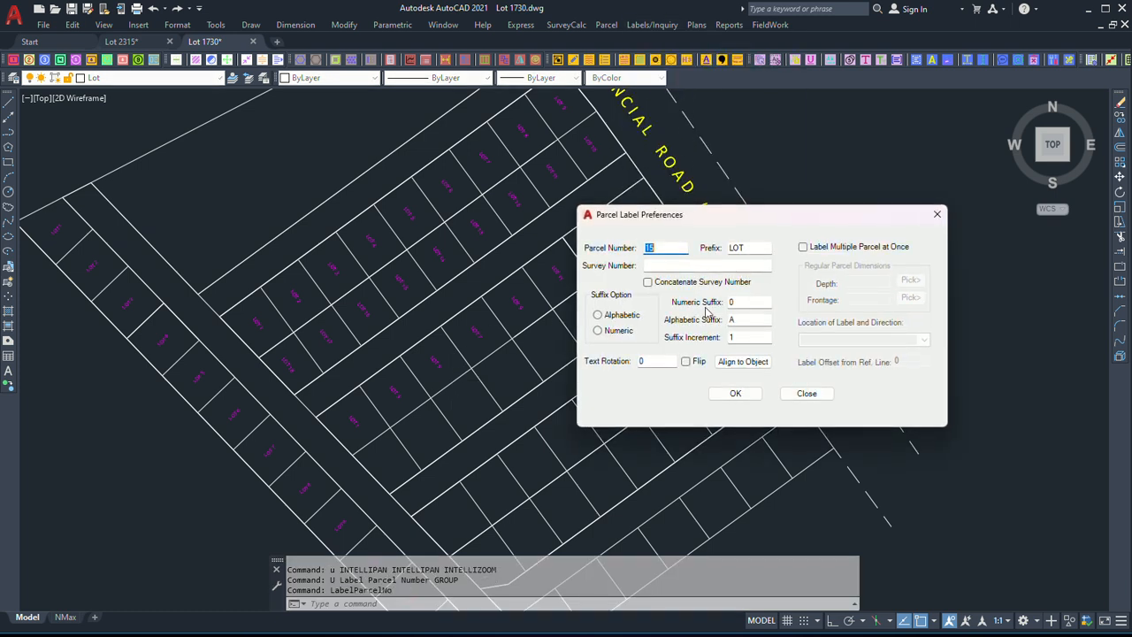
text(2)
double_click(734, 337)
text(2)
click(804, 247)
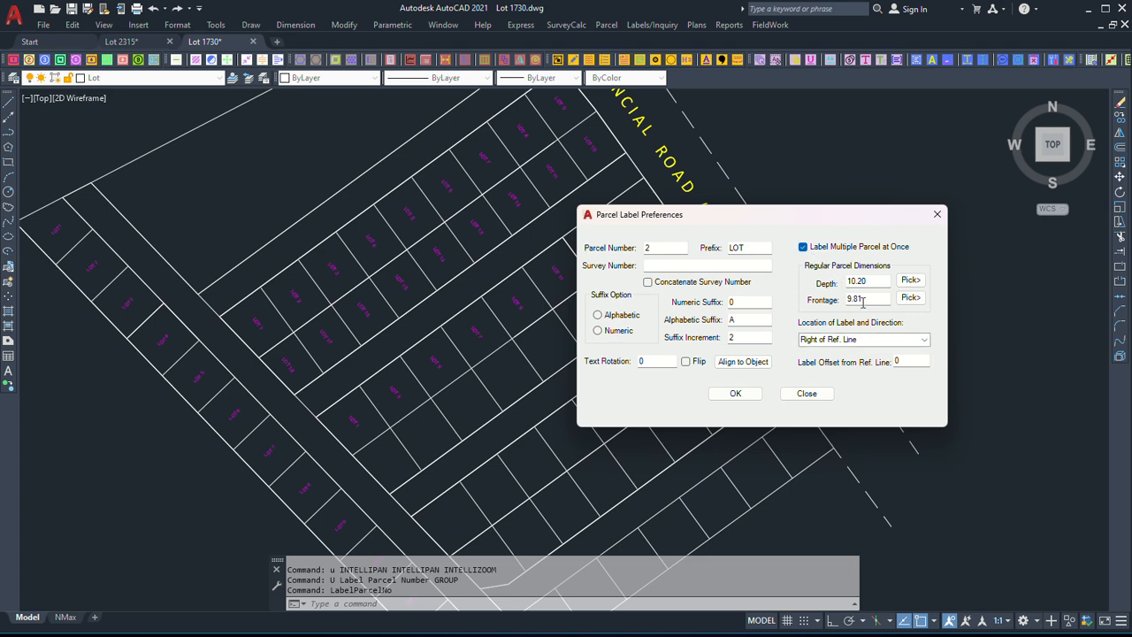
click(865, 338)
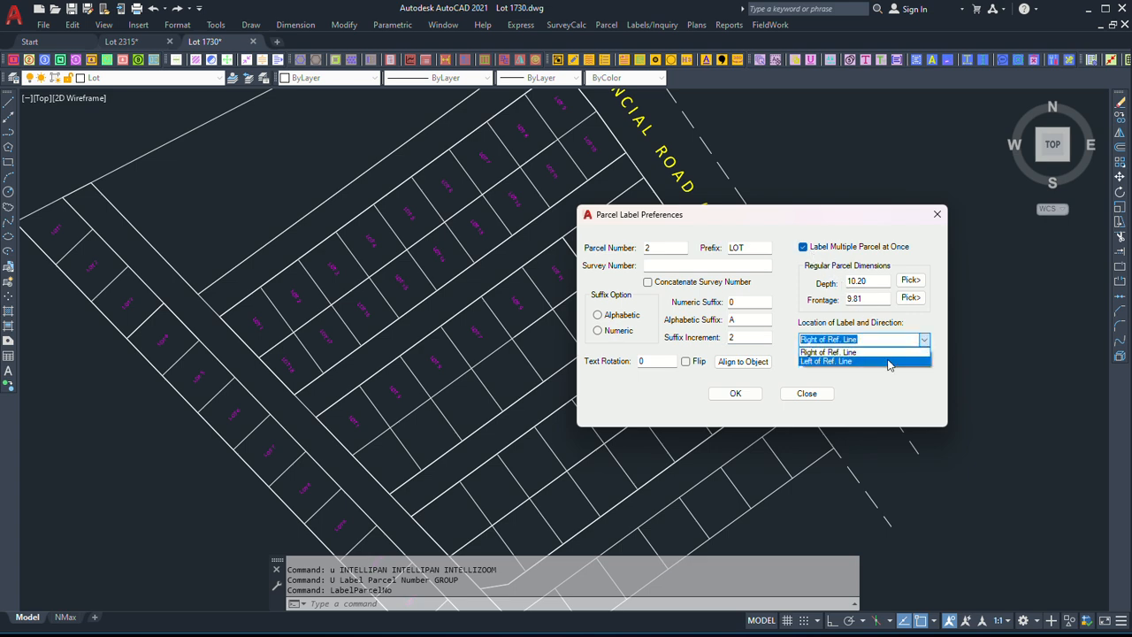
click(871, 365)
Align the label text to a lot side line and label the second block's lower row from west to east with even numbers.
click(757, 364)
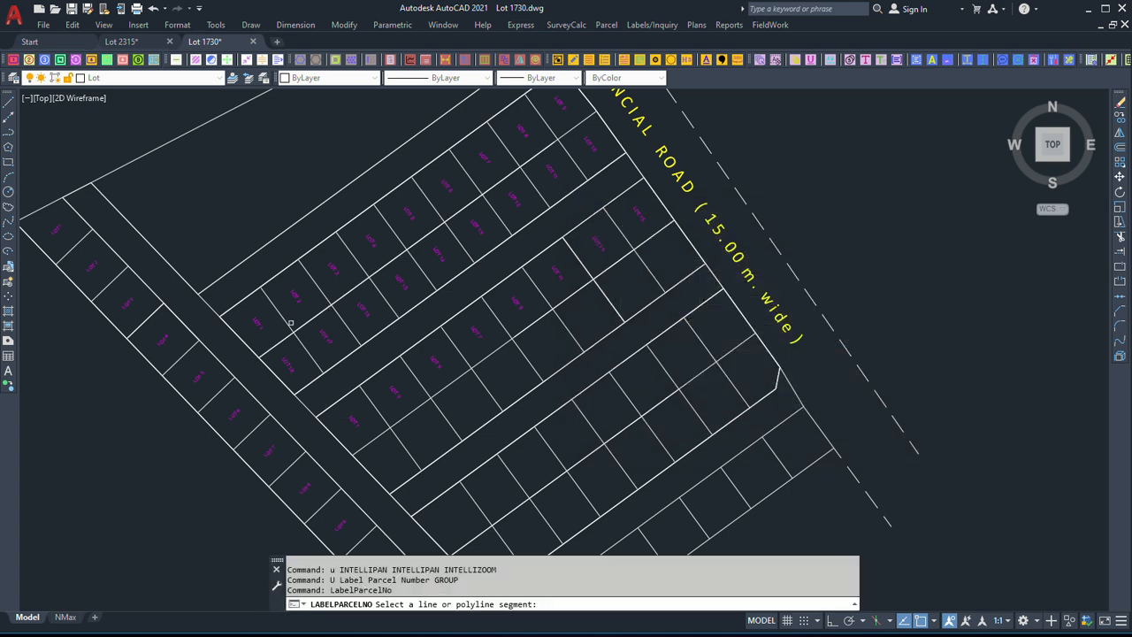
click(283, 319)
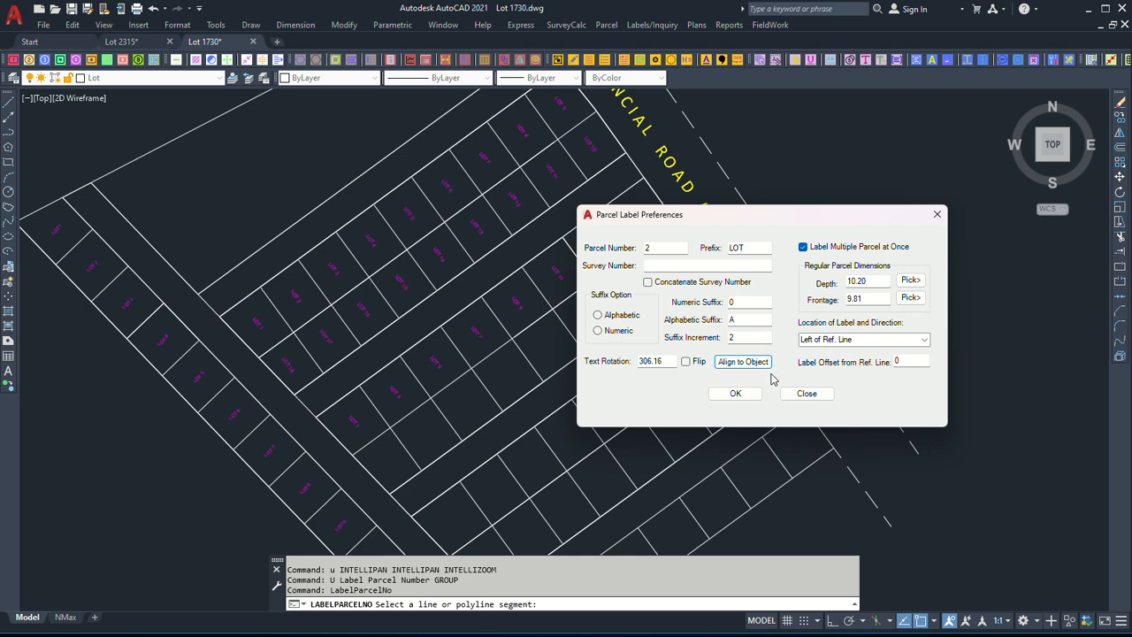
click(735, 395)
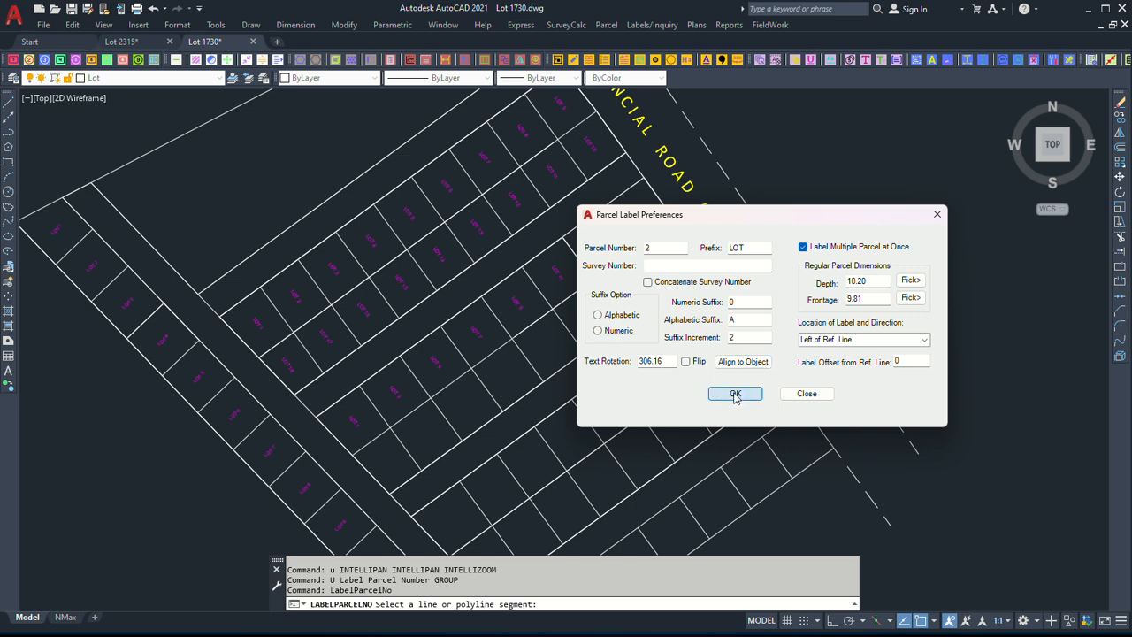
click(421, 469)
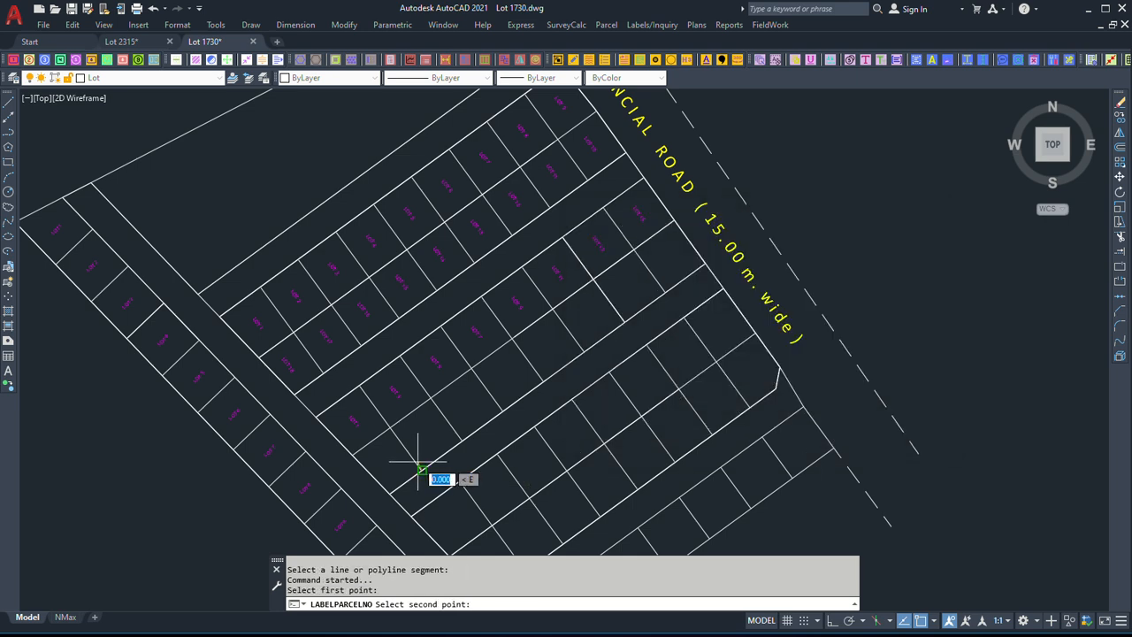
click(666, 292)
scroll(379, 481, up, 5)
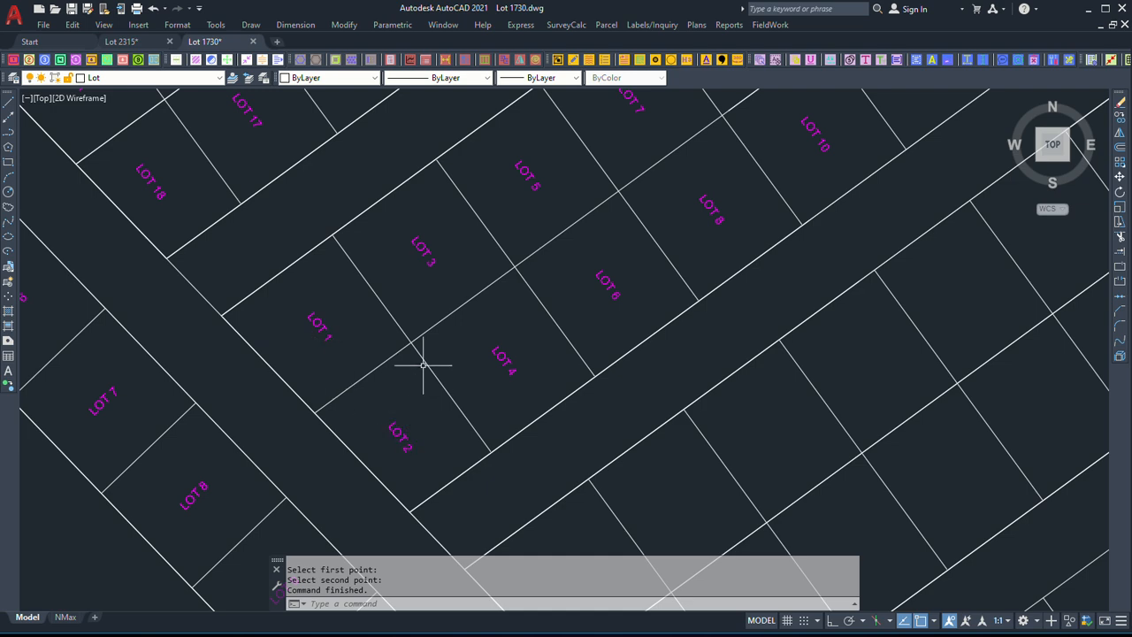
scroll(508, 215, down, 4)
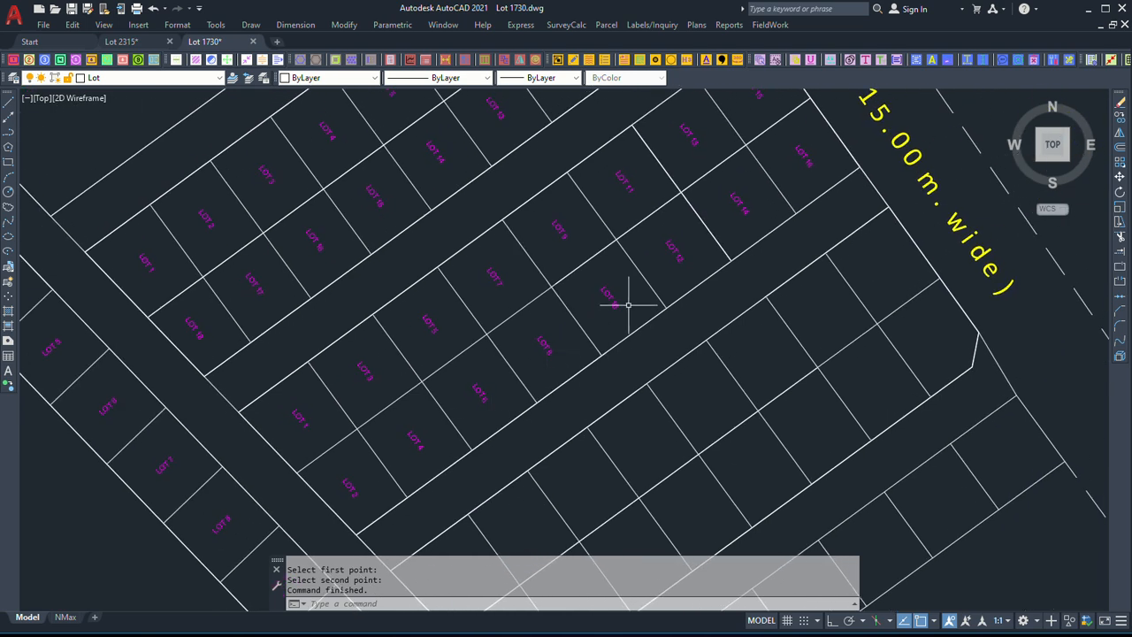
scroll(625, 336, down, 2)
scroll(619, 292, down, 3)
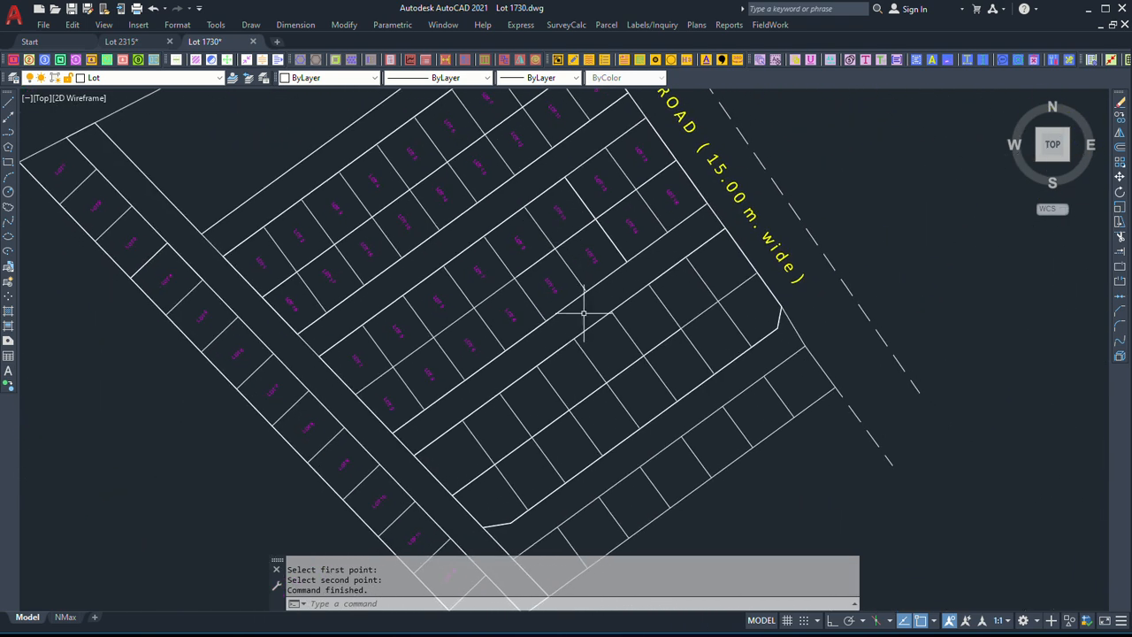
scroll(584, 313, down, 4)
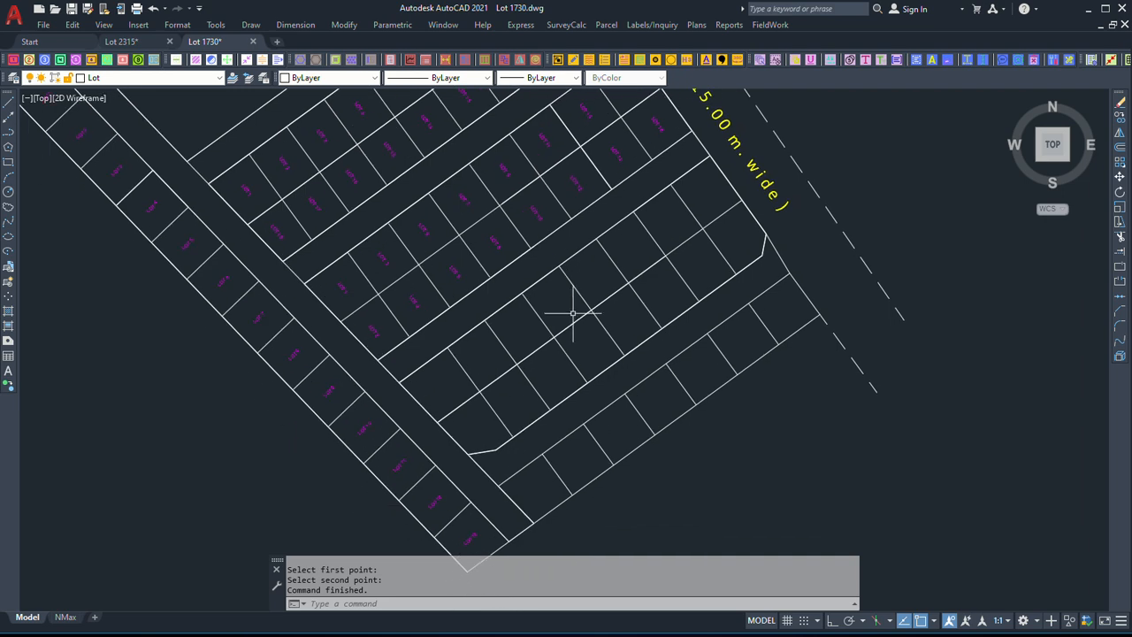
Set up parcel labelling from number 1 for multiple parcels at once, picking depth and frontage from lots in the third block's upper row.
scroll(573, 312, down, 2)
click(654, 25)
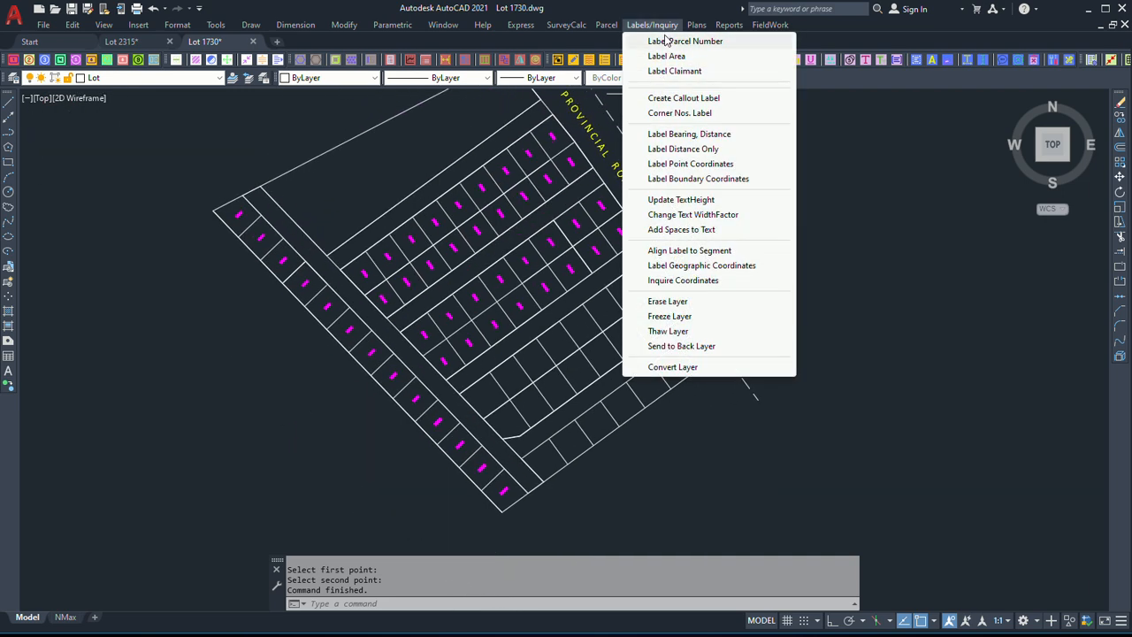
click(670, 42)
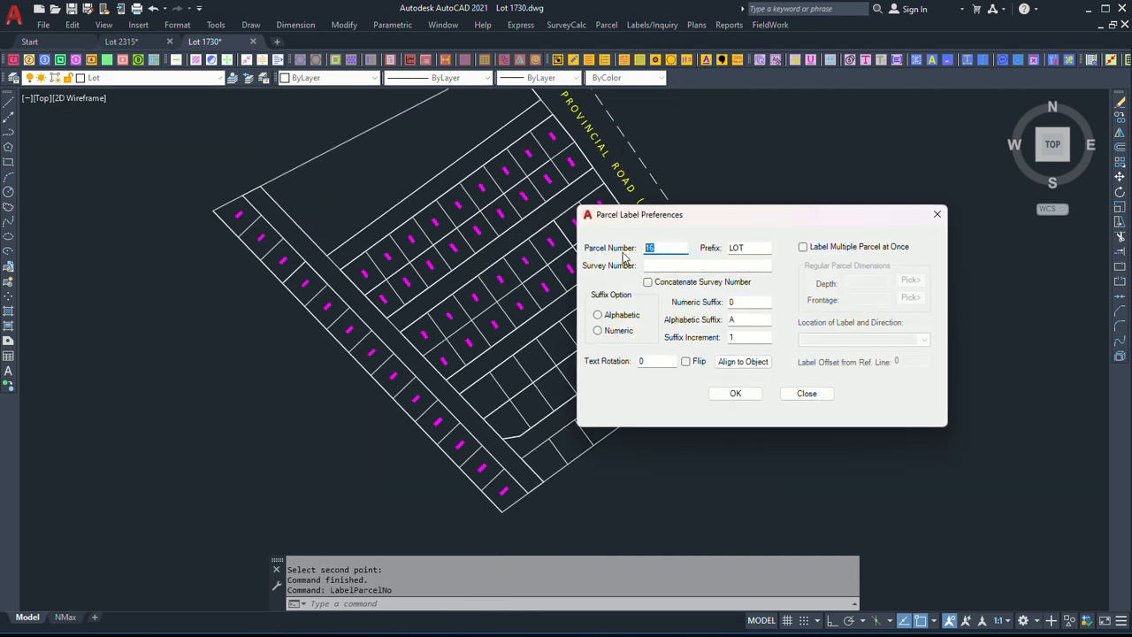
text(1)
click(803, 247)
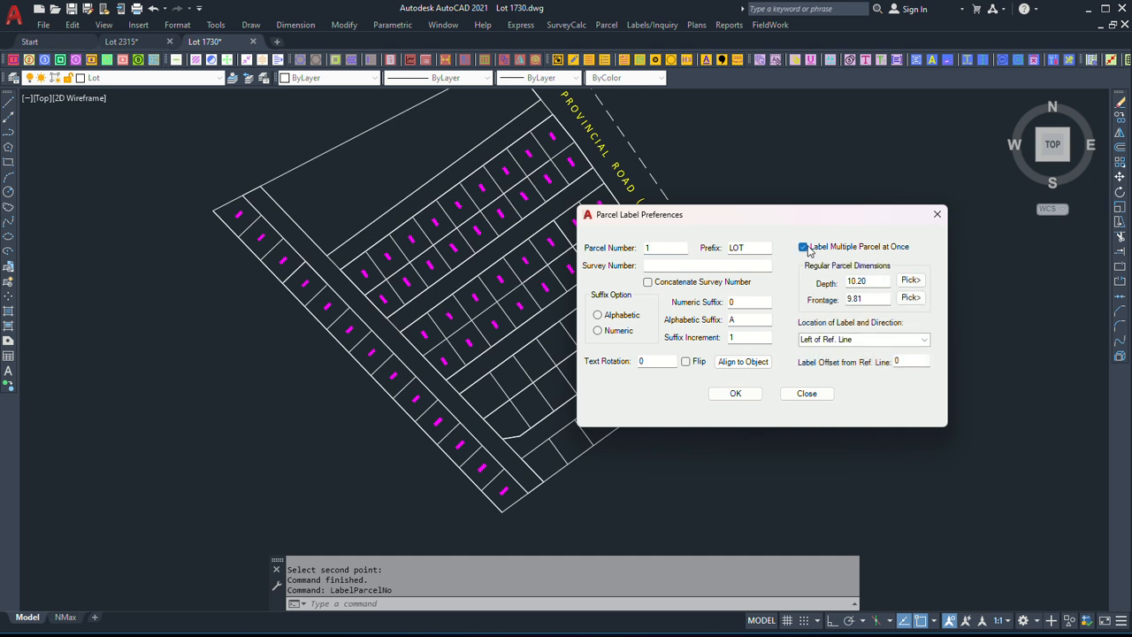
click(904, 283)
click(514, 356)
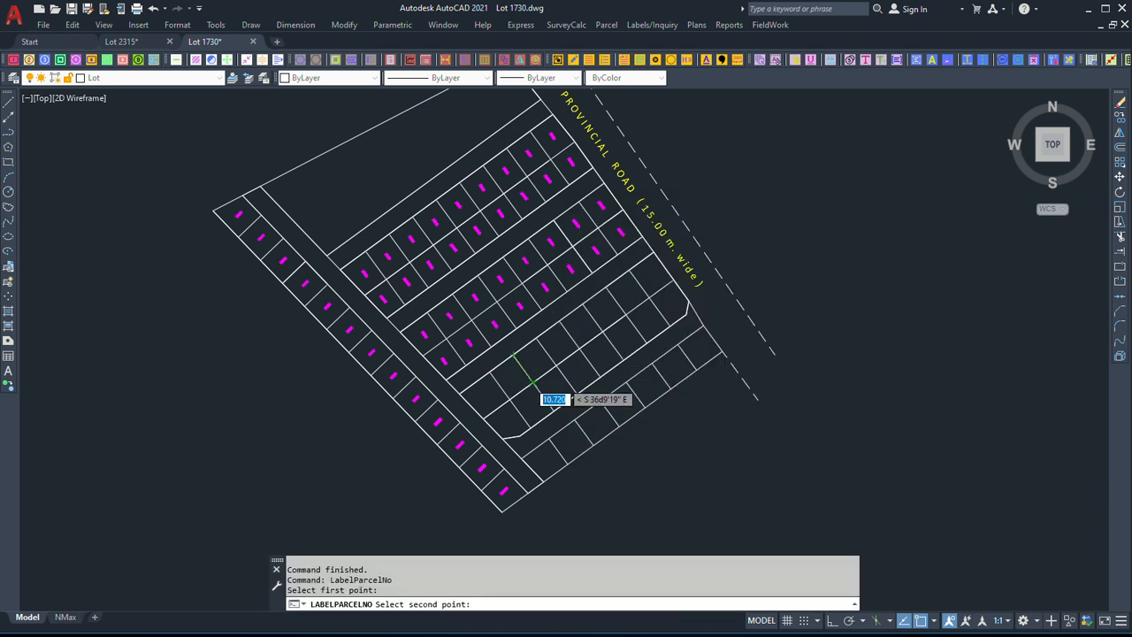
click(530, 382)
click(912, 300)
scroll(456, 371, up, 3)
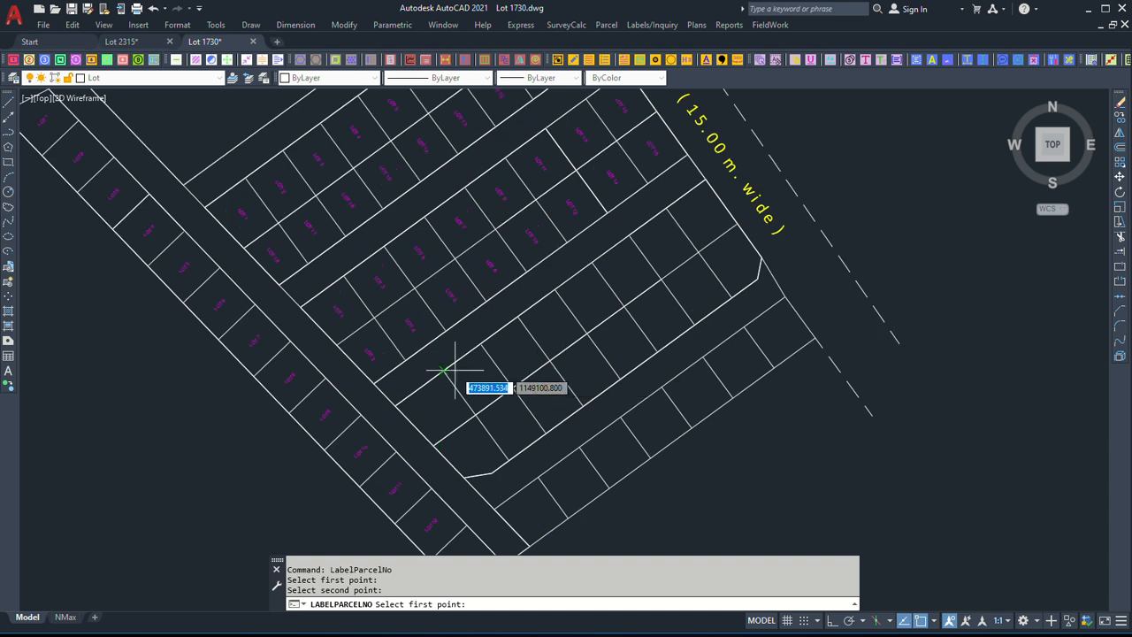
click(456, 372)
click(481, 345)
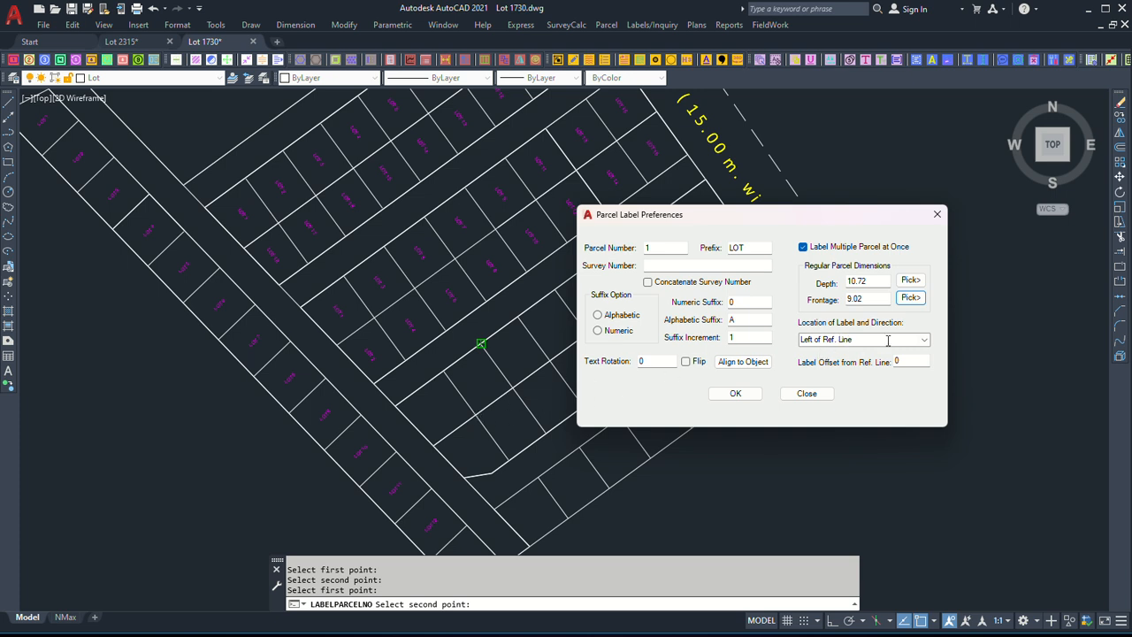
Align the label text to a lot side line and label the third block's upper row from west to east.
click(743, 361)
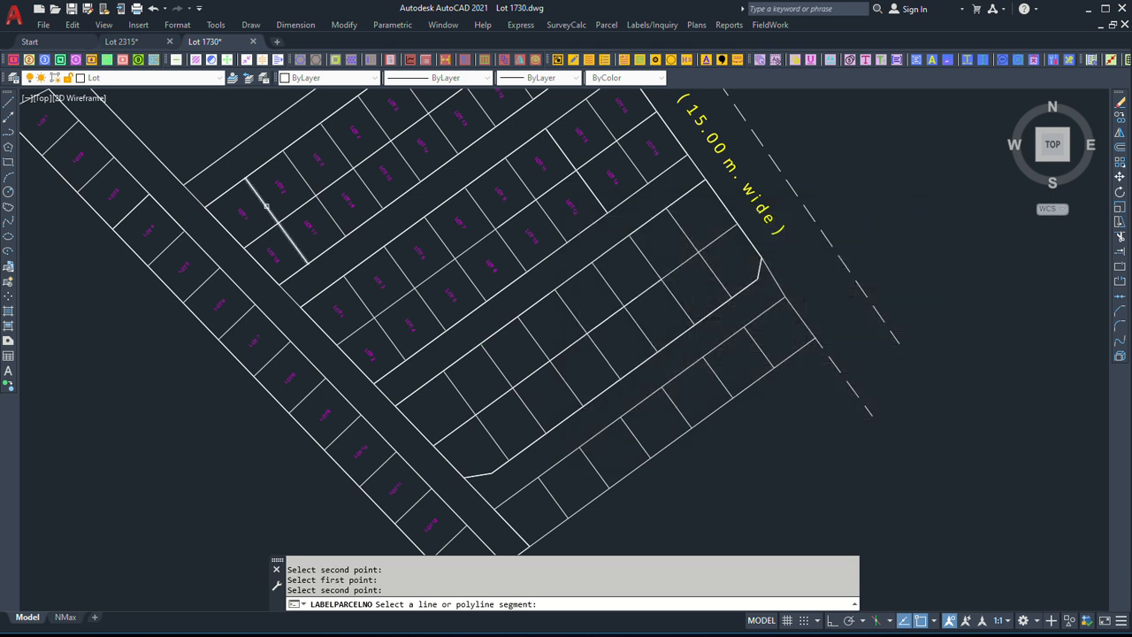
click(266, 205)
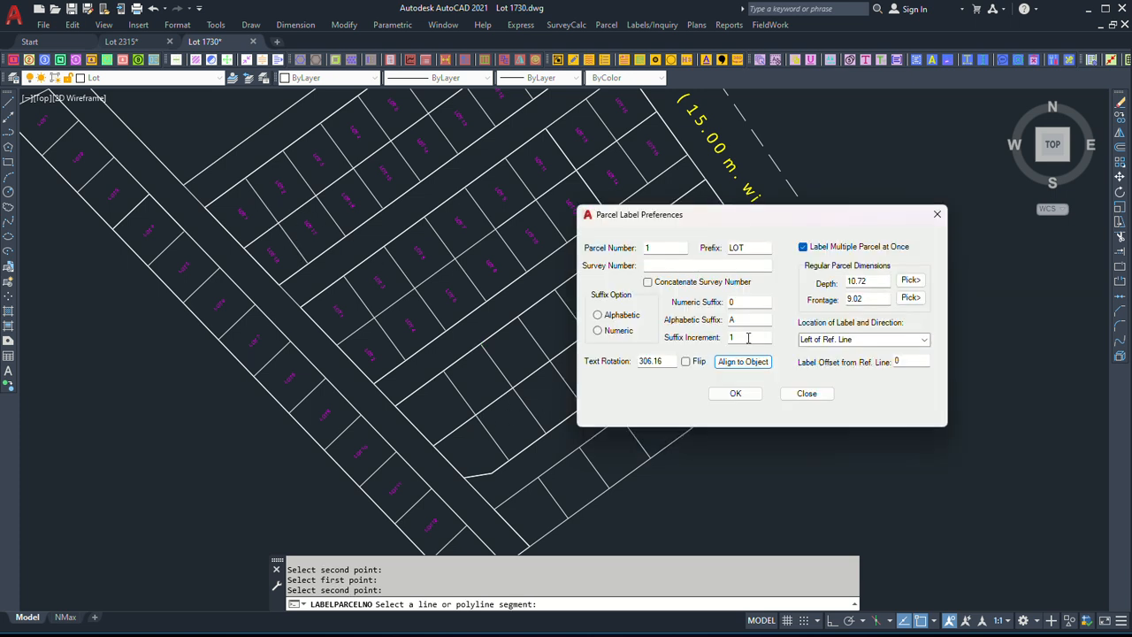
click(738, 395)
click(476, 413)
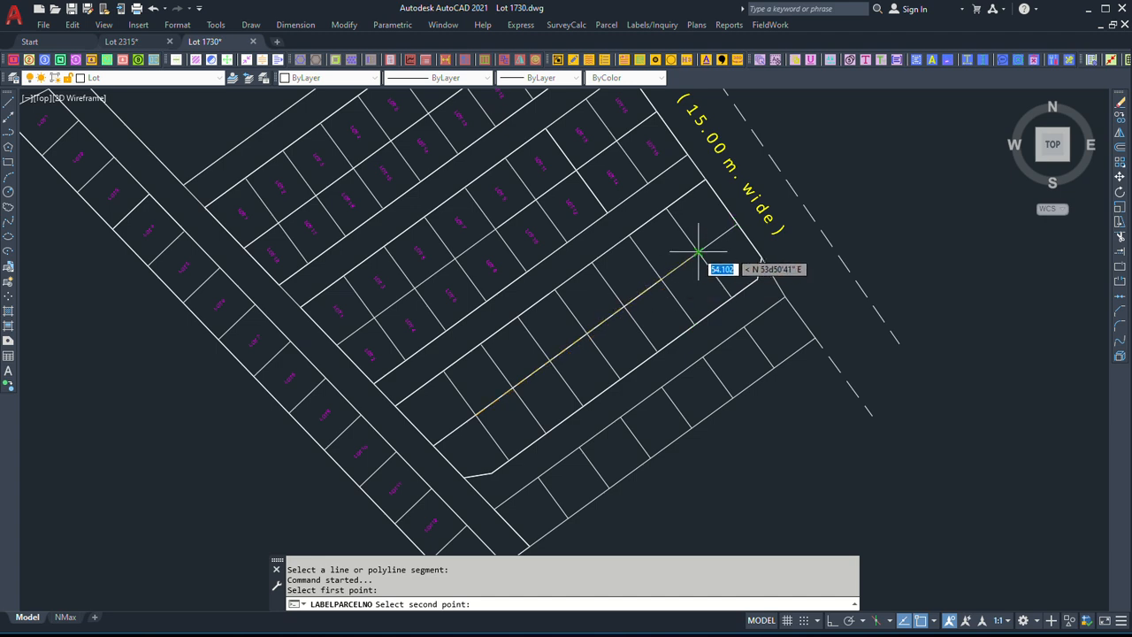
click(699, 254)
scroll(463, 392, up, 5)
scroll(505, 372, down, 2)
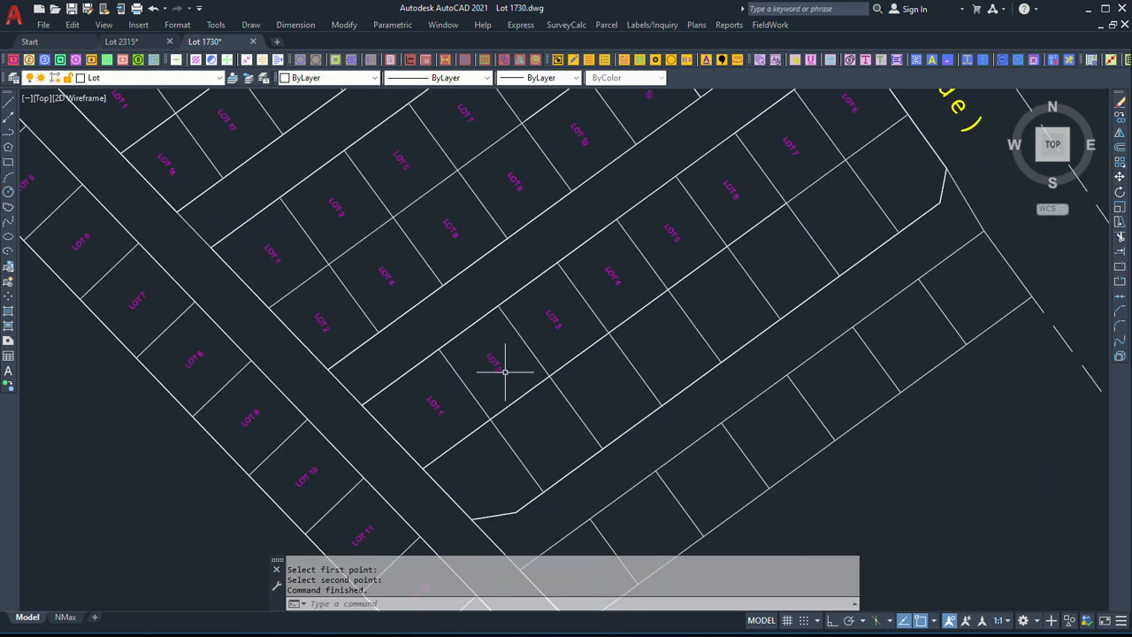
scroll(509, 376, down, 1)
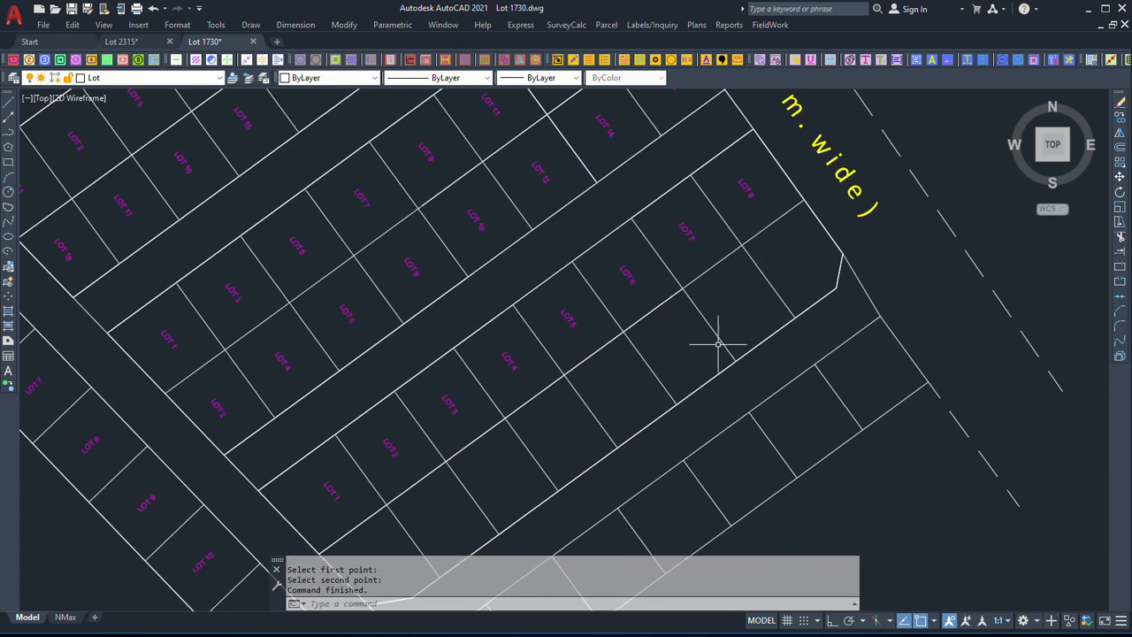
Restart the parcel number labelling from parcel number 9 for multiple parcels at once, with labels left of the reference line.
scroll(707, 331, down, 2)
scroll(657, 326, down, 1)
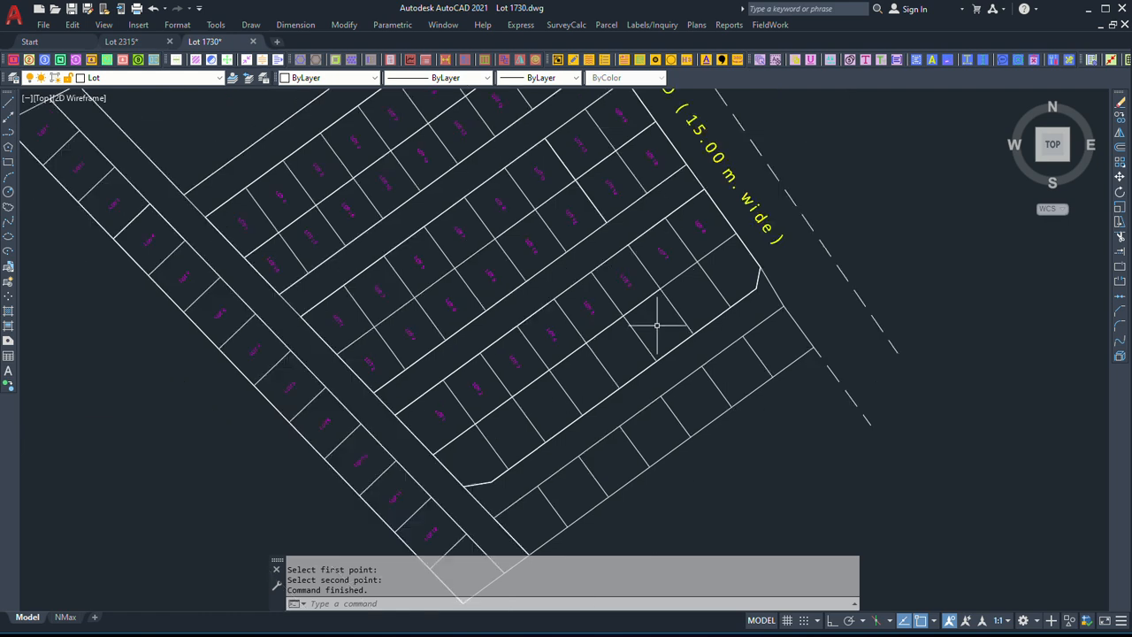
scroll(659, 318, up, 2)
right_click(664, 311)
click(681, 320)
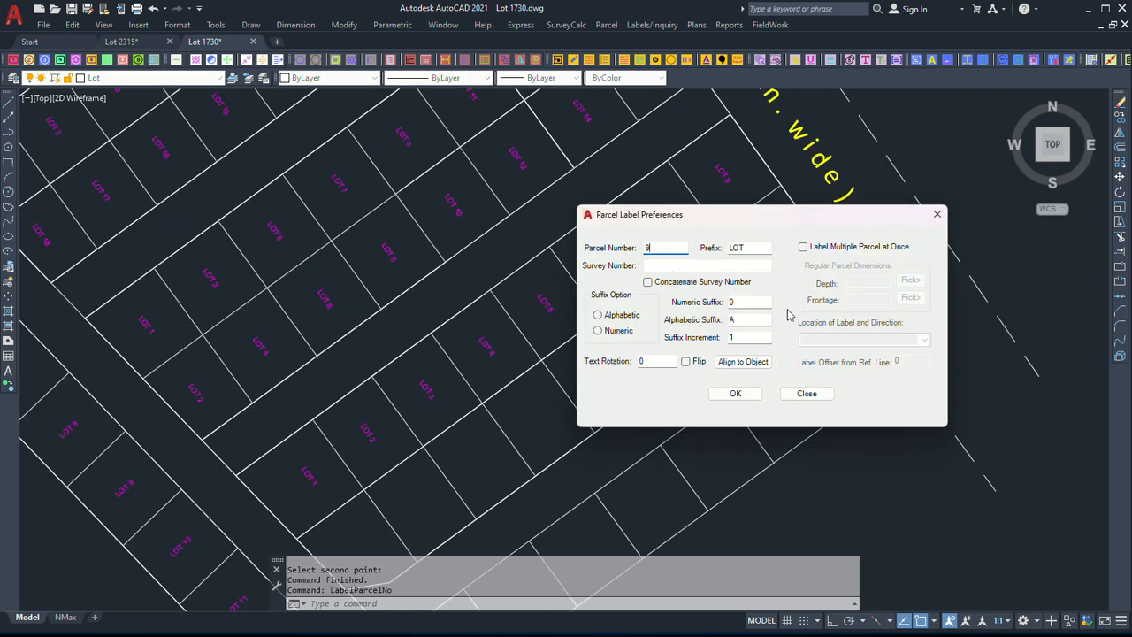
click(814, 247)
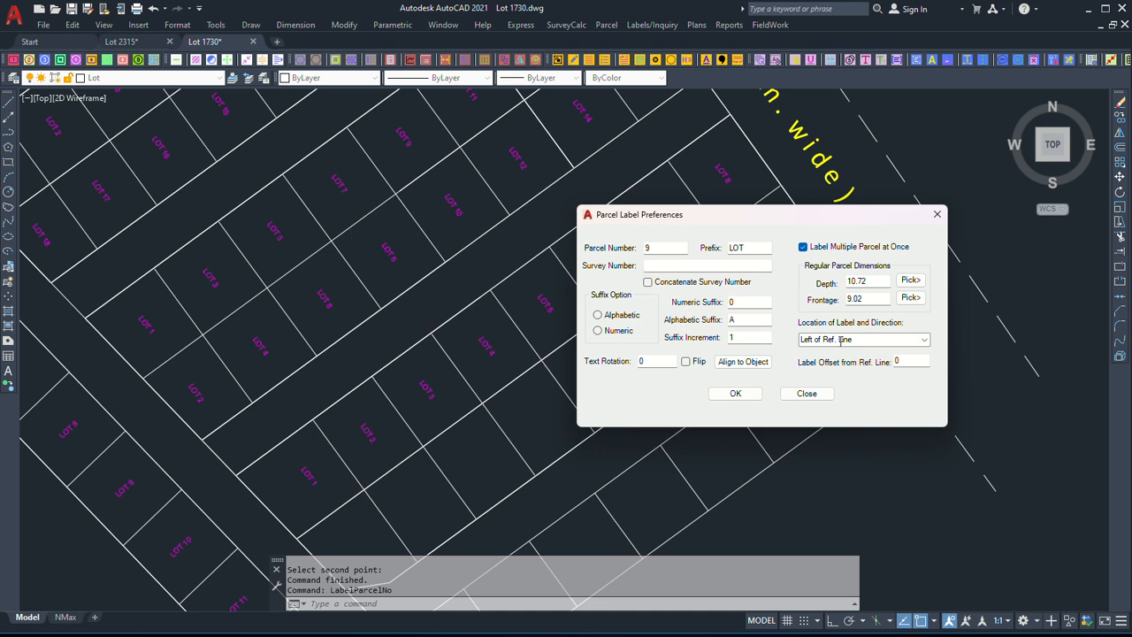
drag(780, 223, 866, 218)
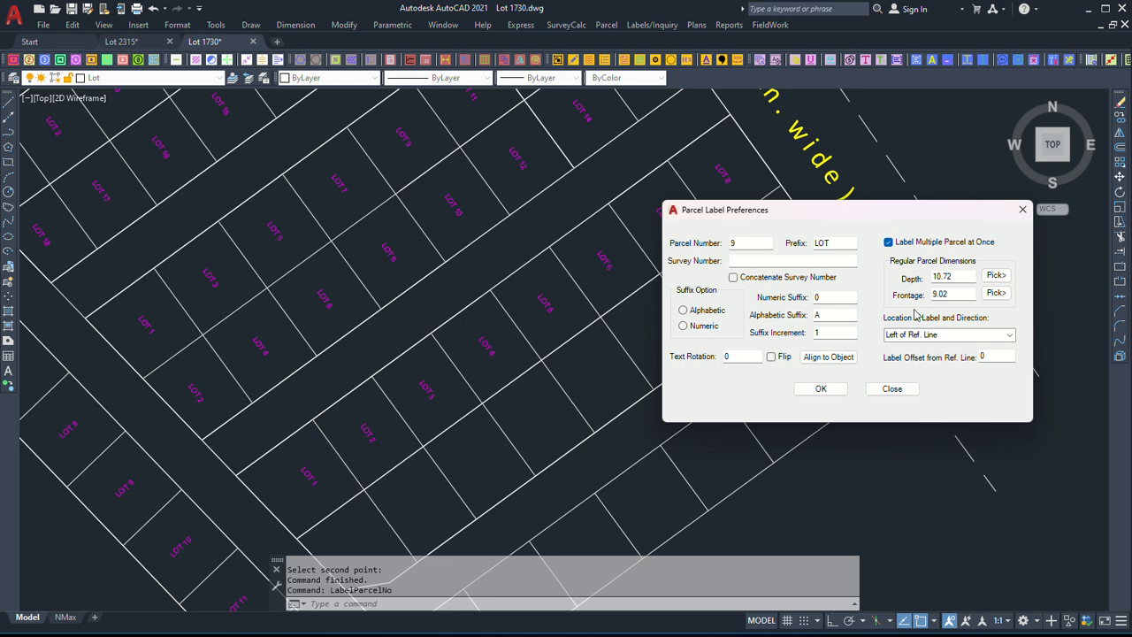
Align the label text to a lot side line and label the third block's lower row from east to west.
click(820, 388)
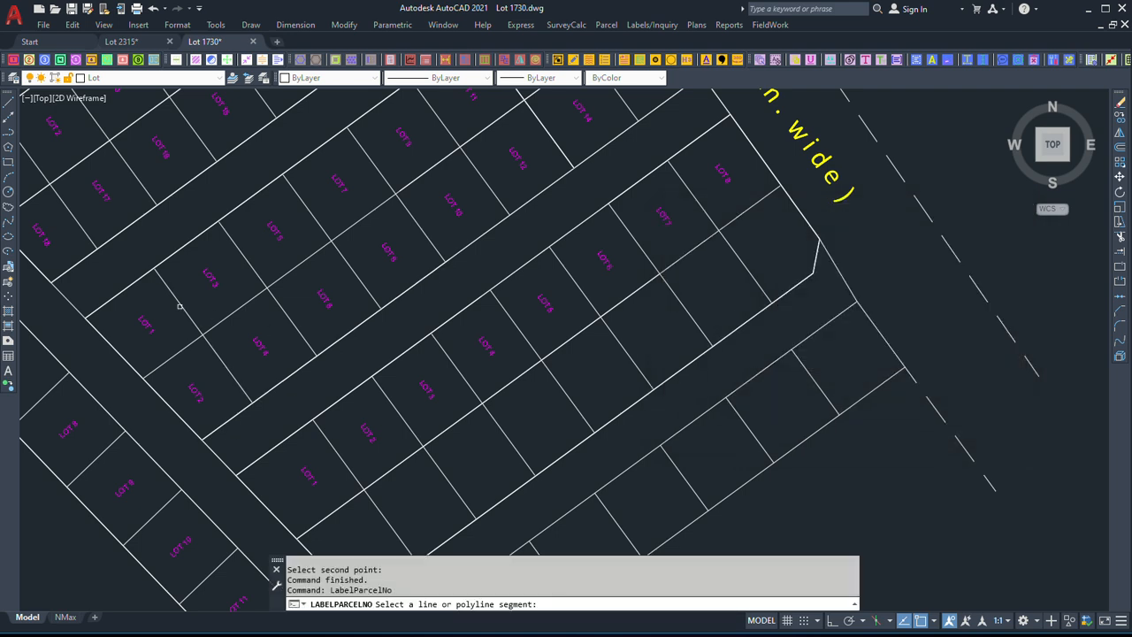
scroll(133, 265, down, 2)
click(93, 223)
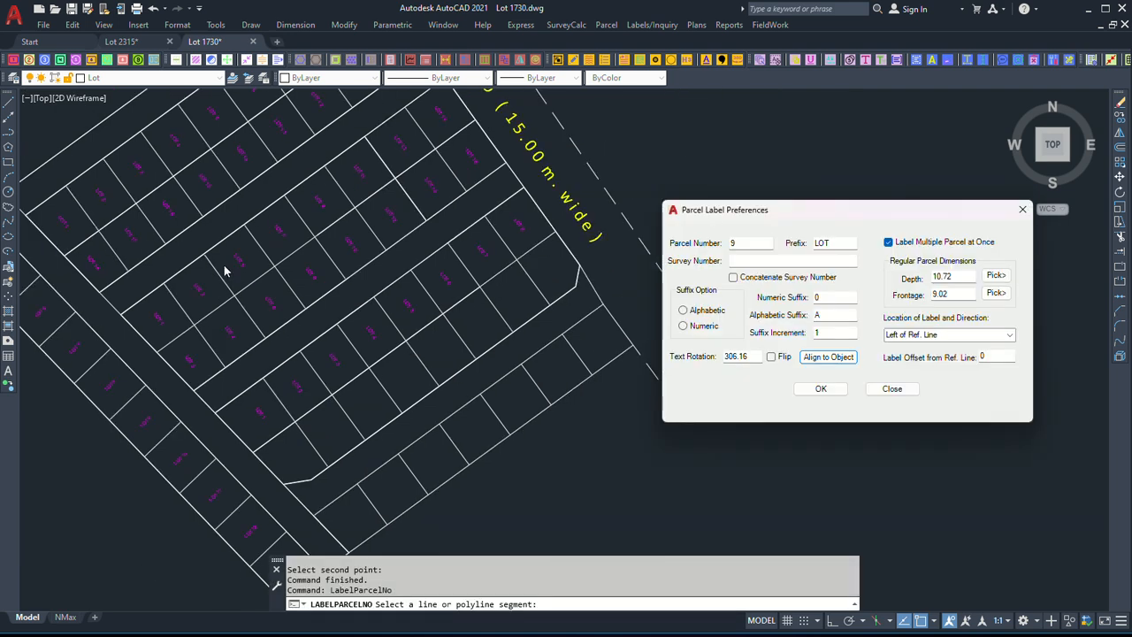
click(823, 386)
click(518, 260)
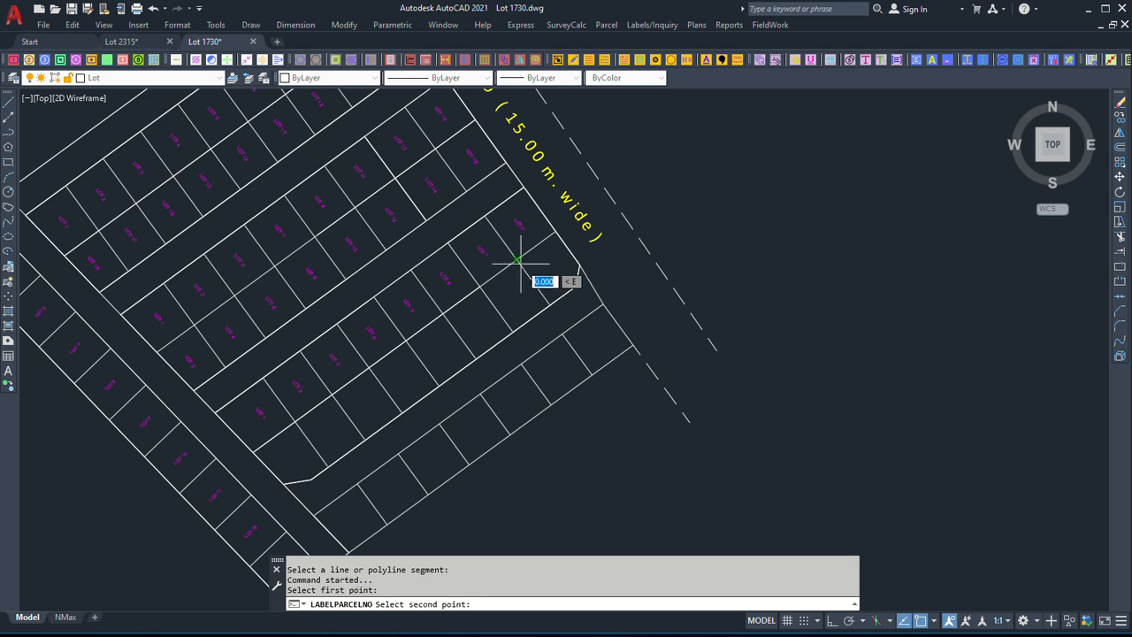
click(298, 419)
Examine the lot numbering across both rows of the third block.
scroll(308, 452, up, 3)
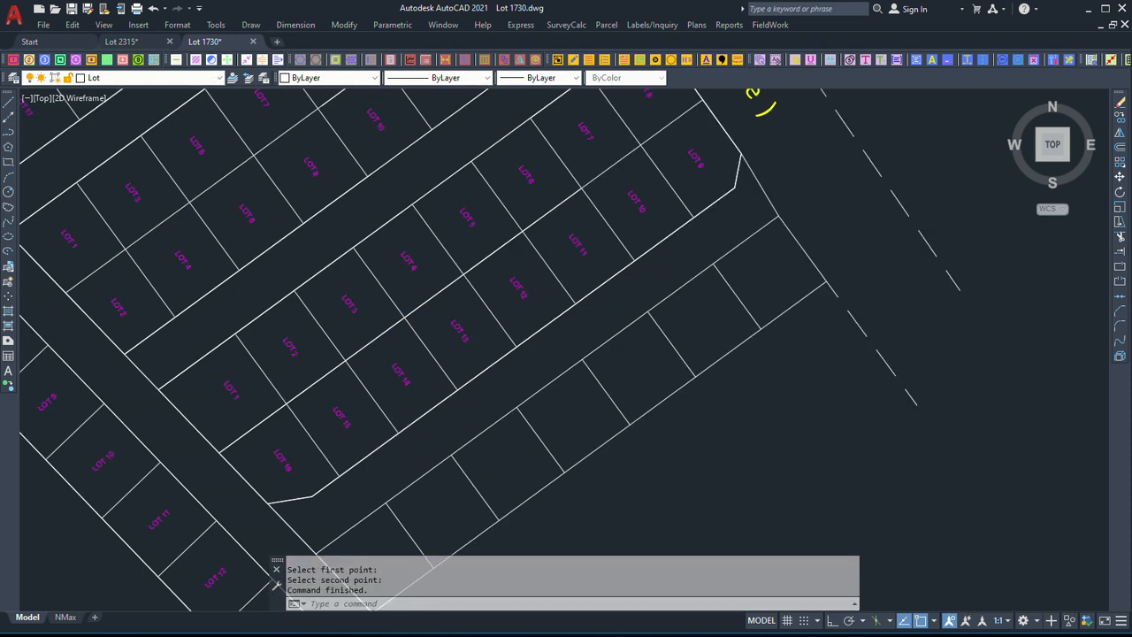
scroll(336, 439, down, 3)
scroll(536, 262, up, 2)
scroll(546, 202, up, 3)
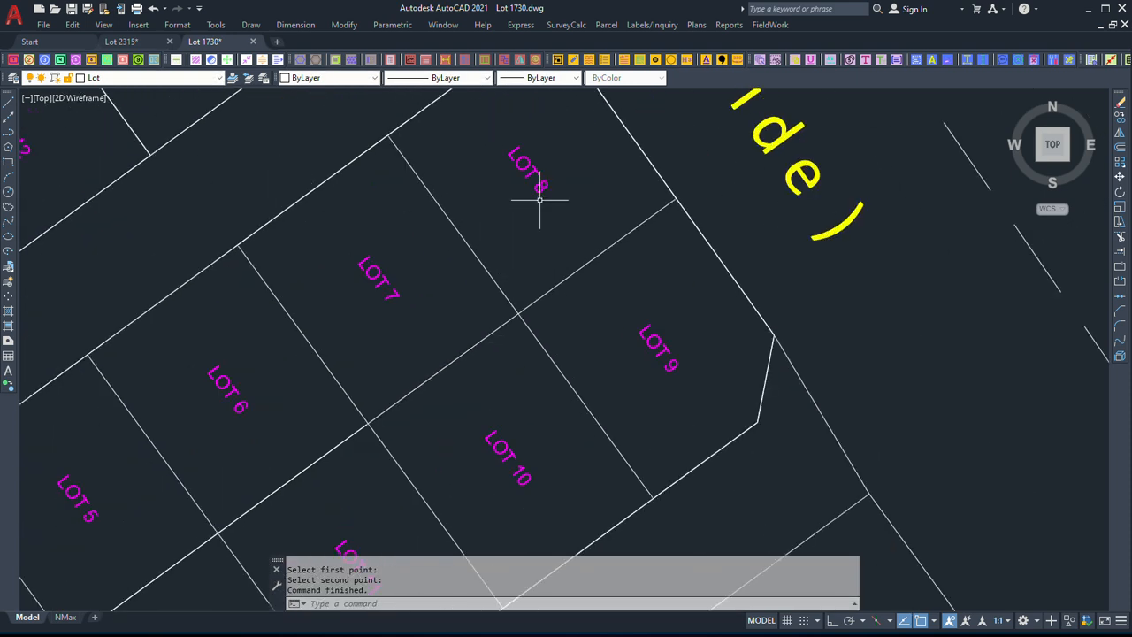
scroll(611, 328, down, 3)
mouse_move(611, 328)
middle_down()
mouse_move(573, 288)
mouse_move(601, 231)
middle_up()
mouse_move(538, 360)
middle_down()
mouse_move(557, 323)
mouse_move(533, 381)
middle_up()
scroll(532, 380, up, 3)
scroll(526, 390, down, 4)
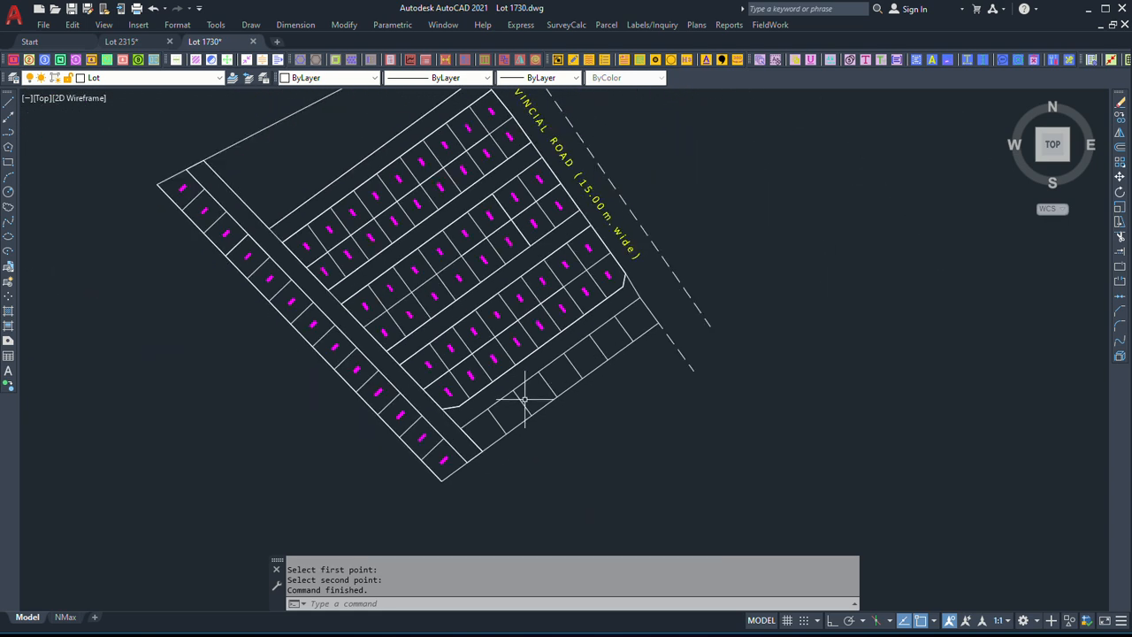
Set up parcel labelling from number 1 for multiple parcels at once, picking depth and frontage from a lot in the southernmost single row.
scroll(548, 389, up, 2)
click(652, 25)
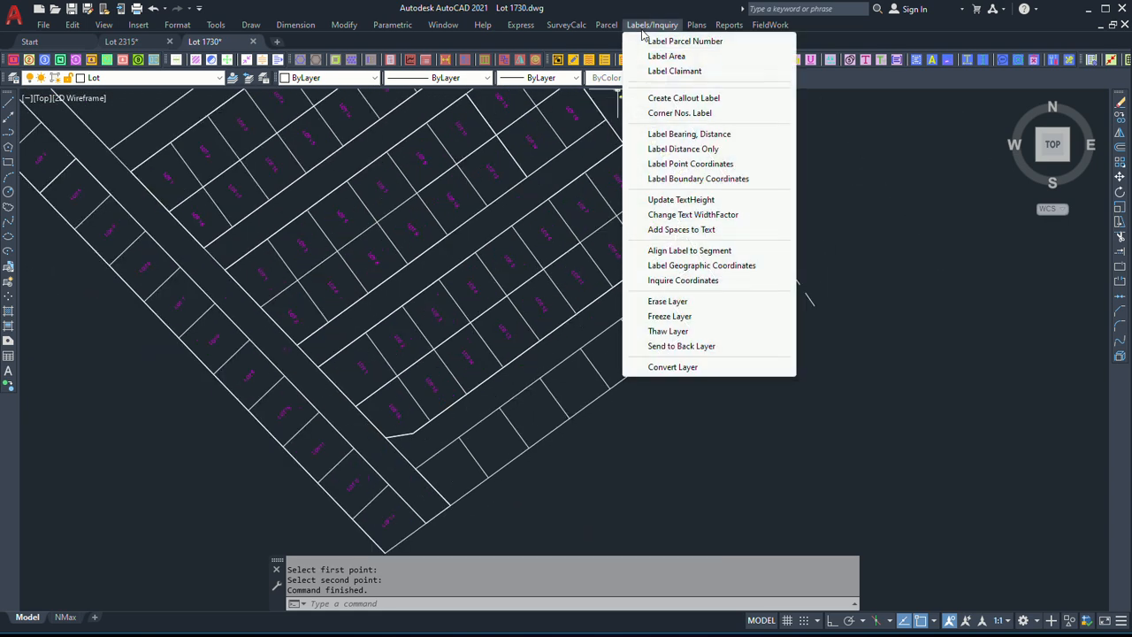
click(654, 41)
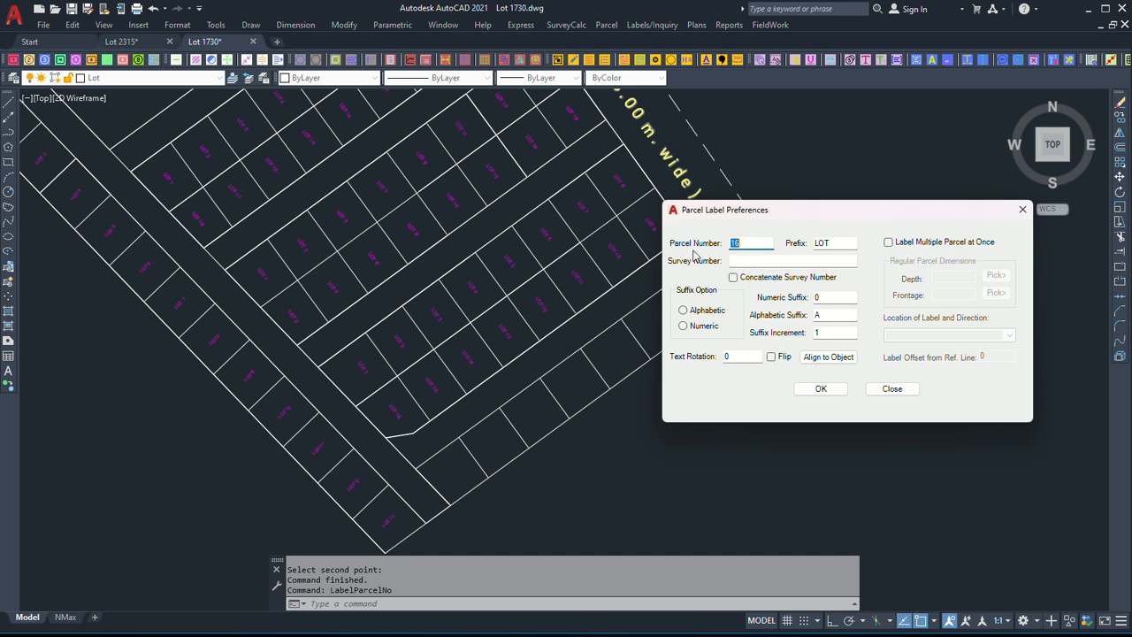
click(888, 242)
click(996, 275)
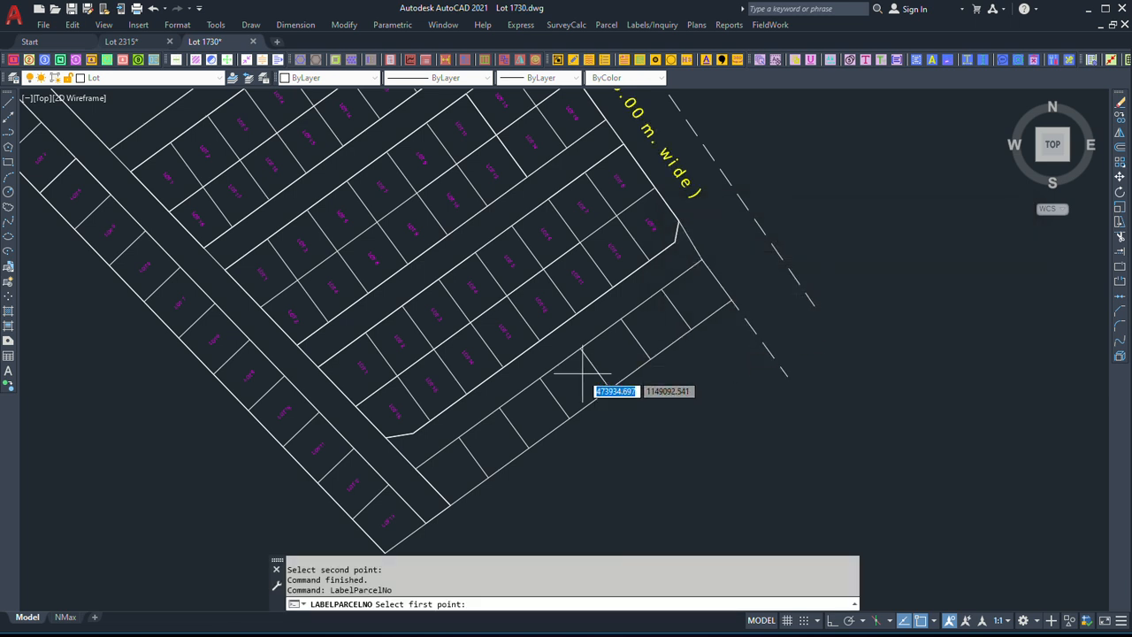
click(508, 410)
click(528, 450)
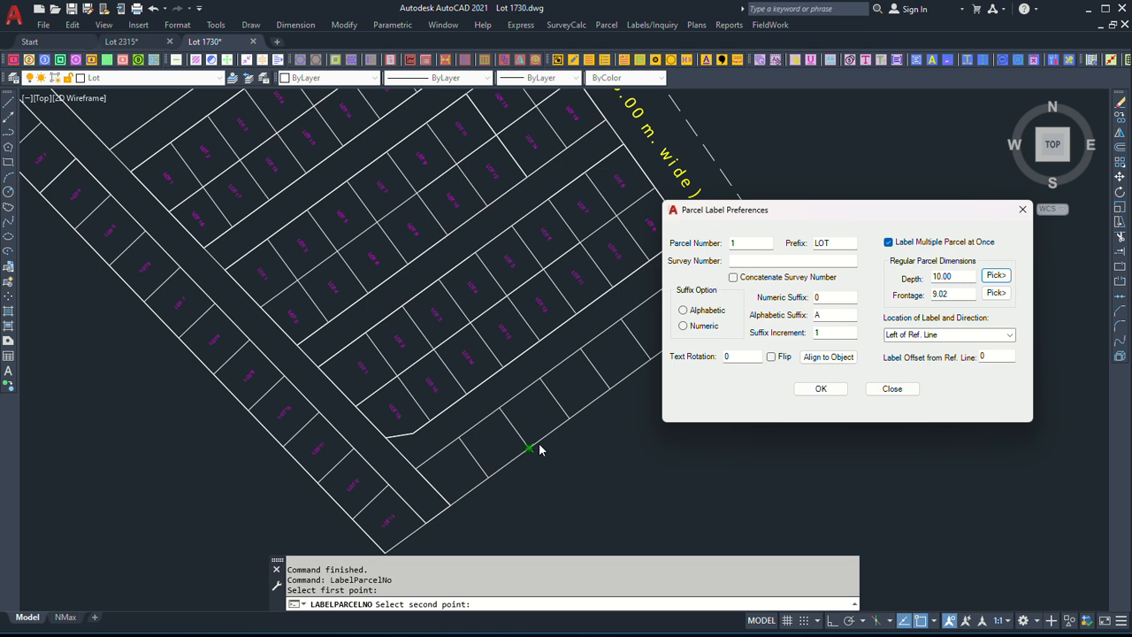
click(995, 293)
click(502, 406)
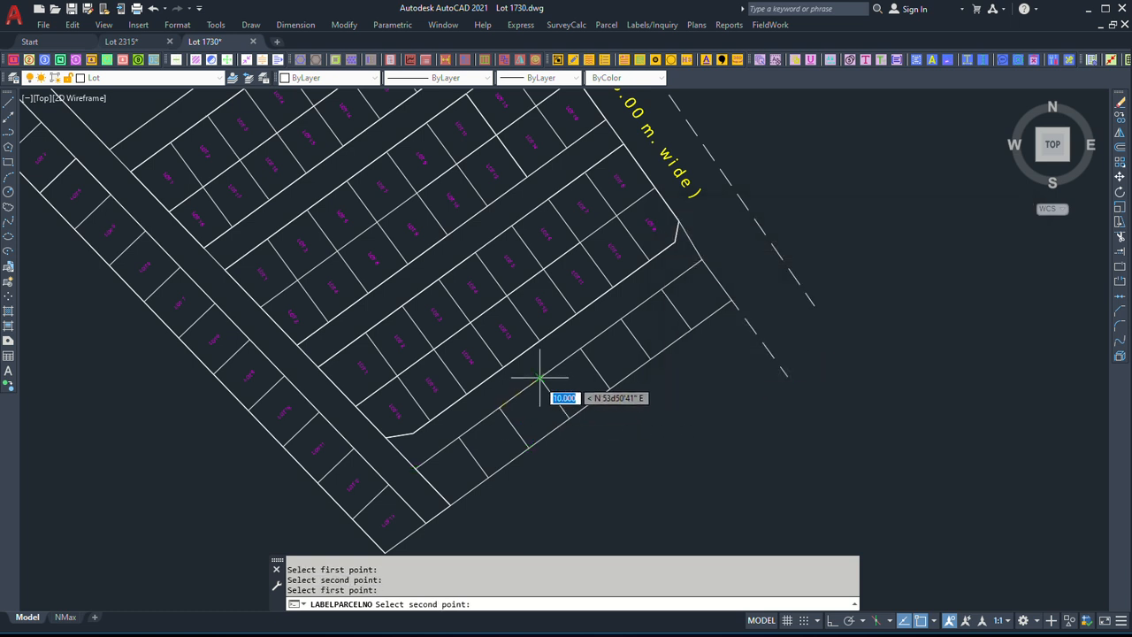
click(539, 379)
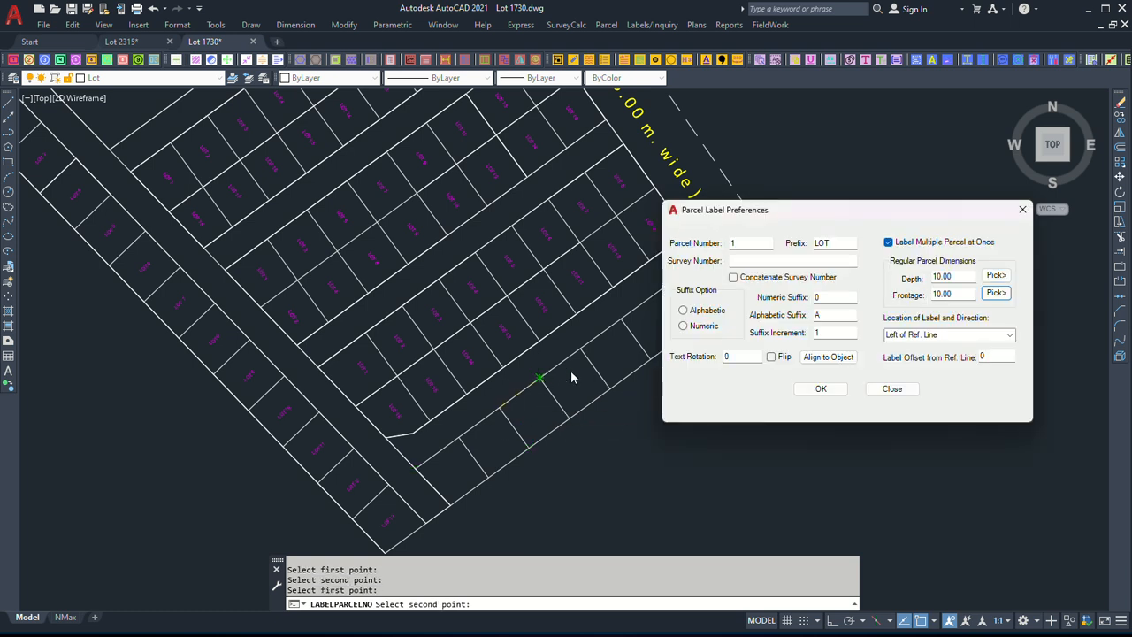
Place labels right of the reference line, aligned to a lot side line, and label the southernmost row from west to east.
click(1007, 339)
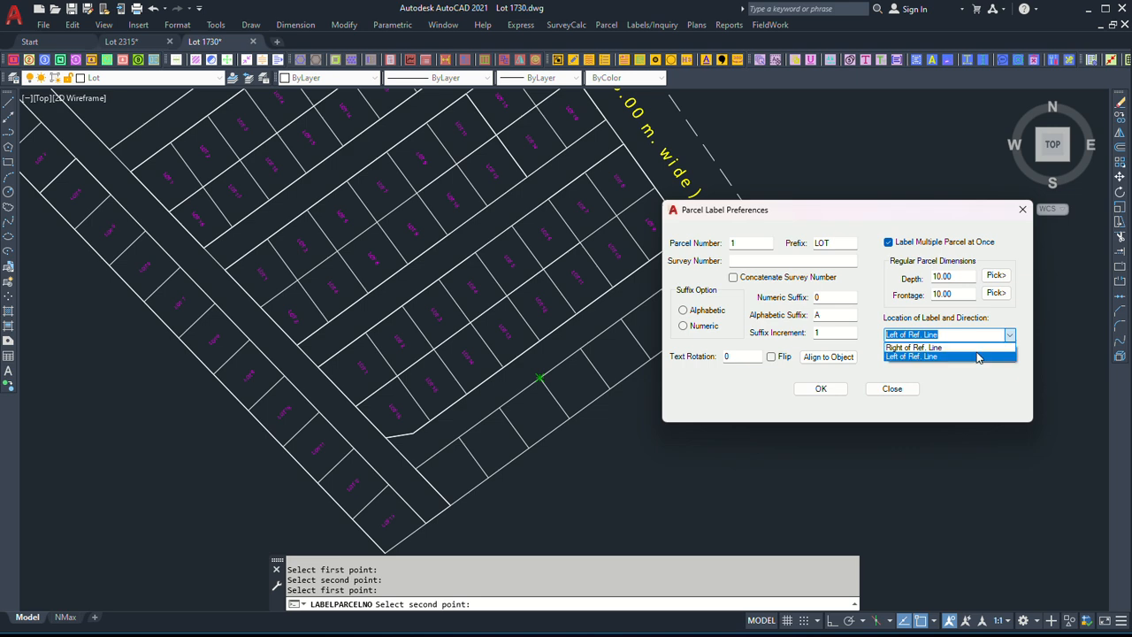
click(976, 348)
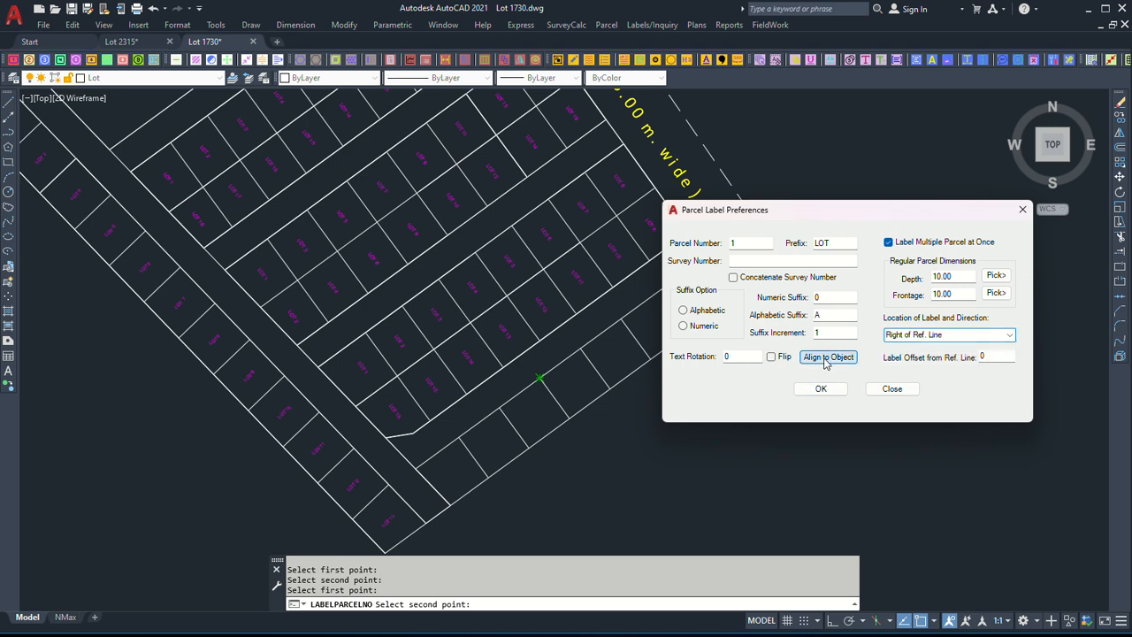
click(829, 357)
scroll(420, 293, down, 2)
click(275, 215)
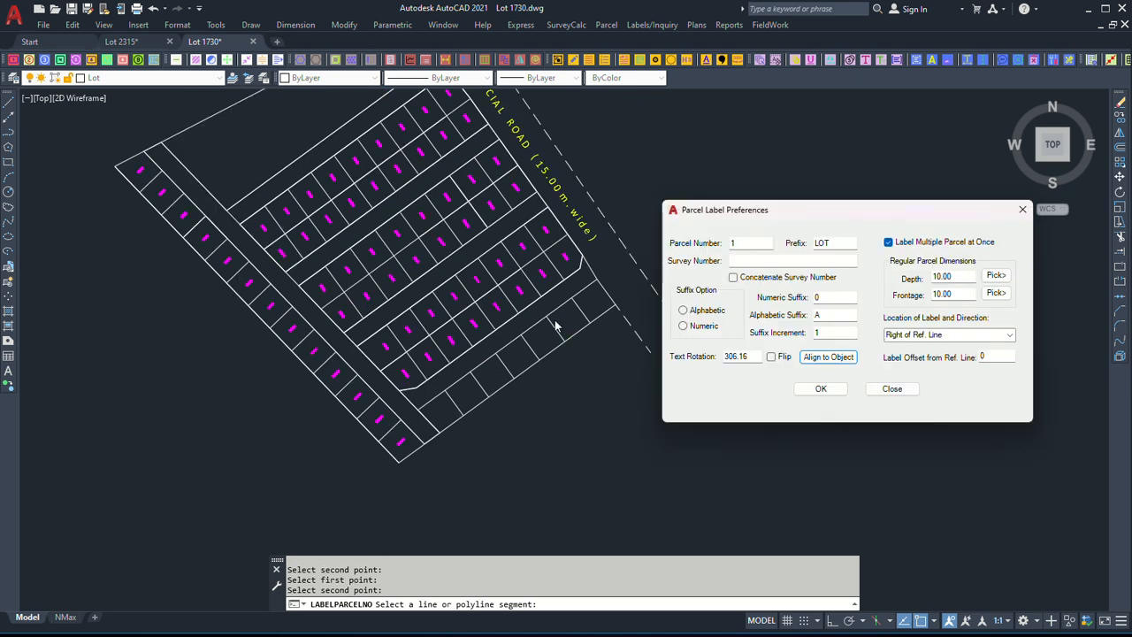
click(834, 389)
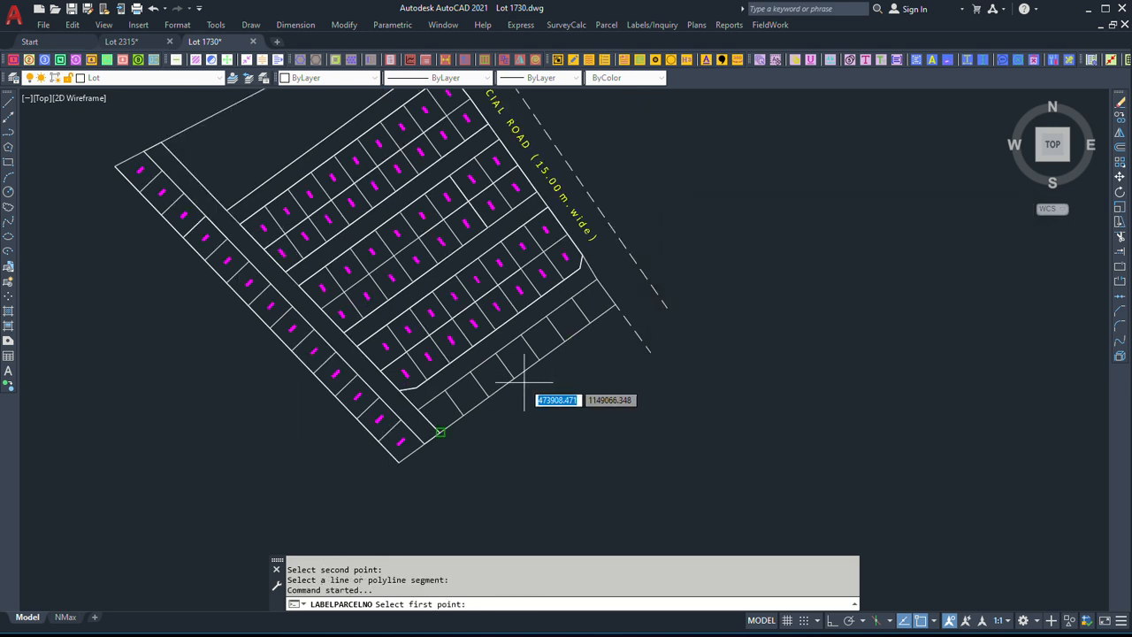
click(445, 389)
click(575, 307)
Check the lot labels across all blocks and save the drawing.
scroll(484, 387, up, 4)
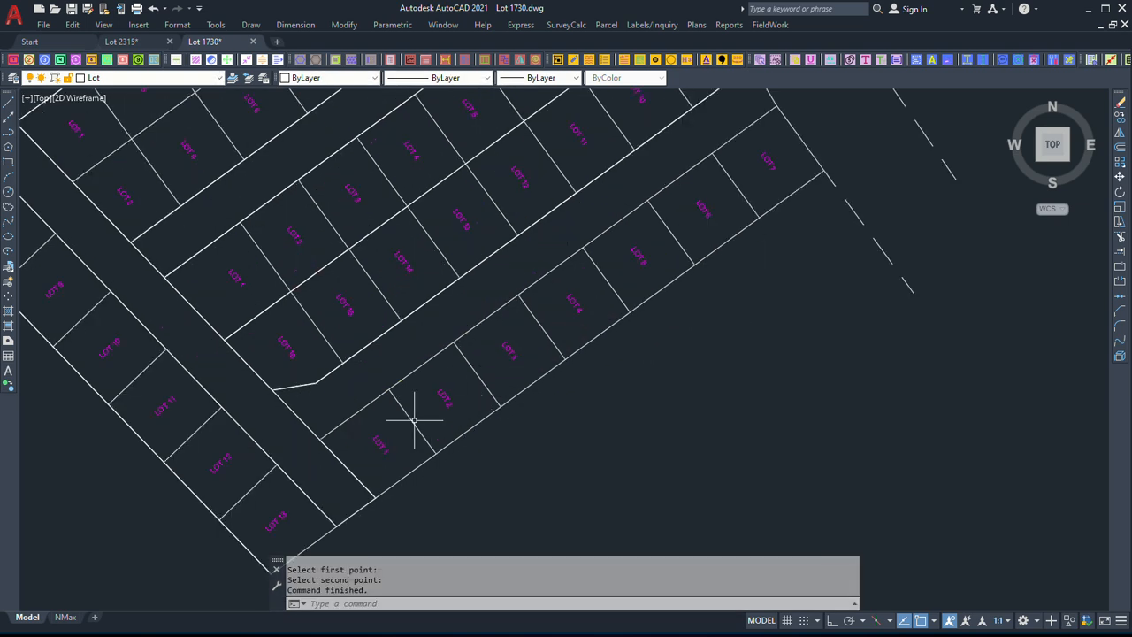
scroll(437, 397, down, 5)
scroll(474, 382, up, 3)
scroll(350, 251, up, 2)
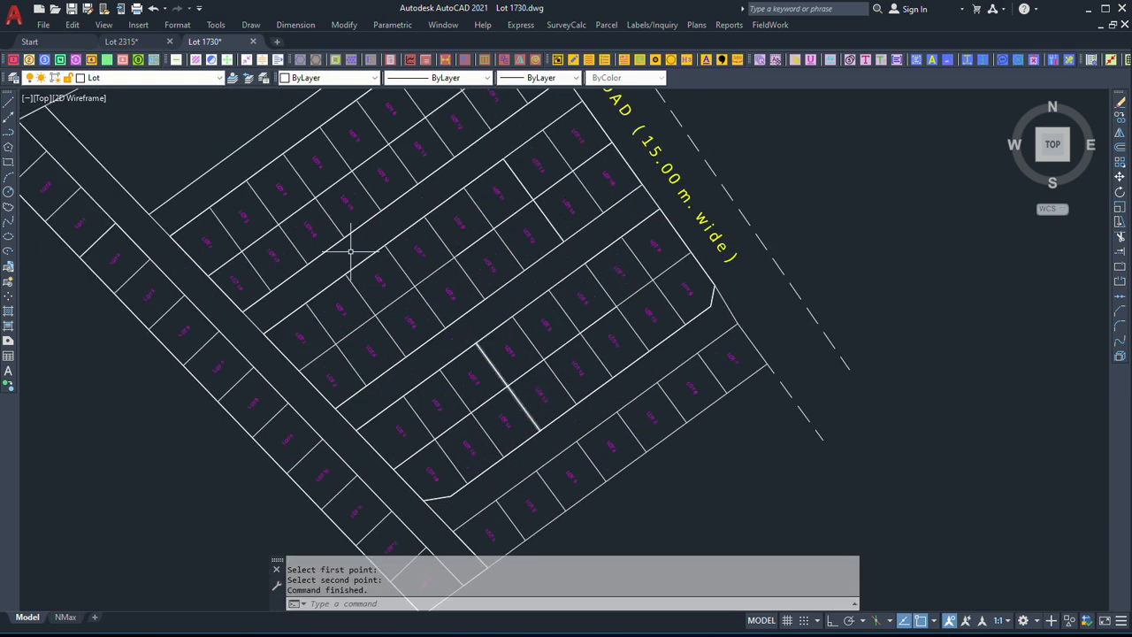
mouse_move(392, 235)
middle_down()
mouse_move(475, 260)
mouse_move(441, 253)
middle_up()
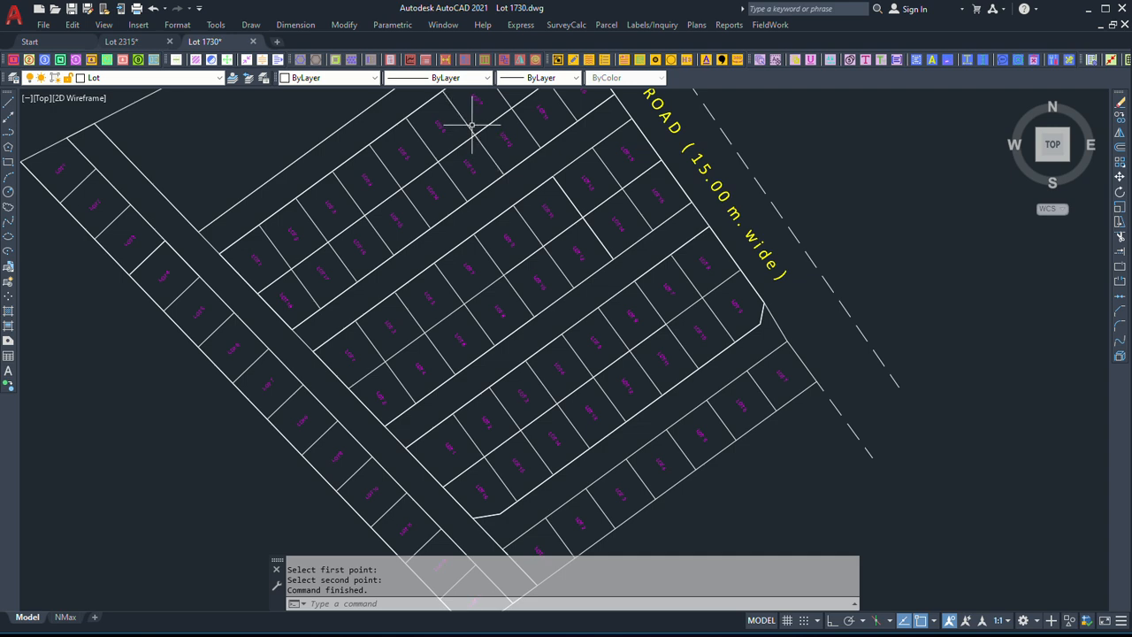
click(72, 8)
scroll(308, 171, down, 4)
scroll(329, 197, up, 2)
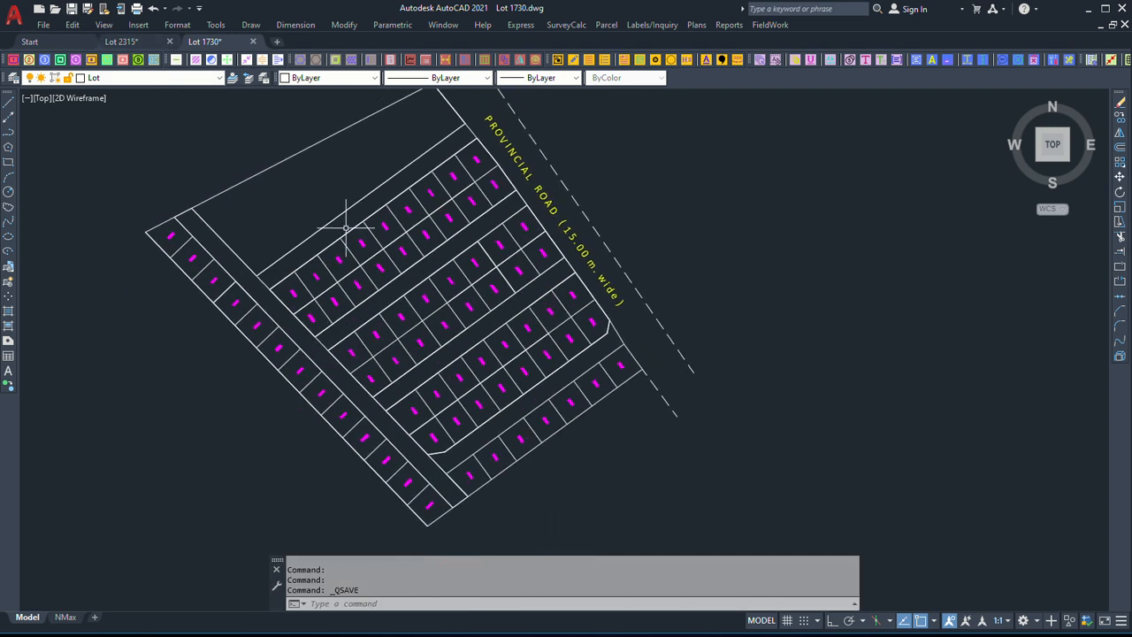
Set up a parcel definition with claimant ABC Subdivision and parcel class ResultantLot.
click(606, 25)
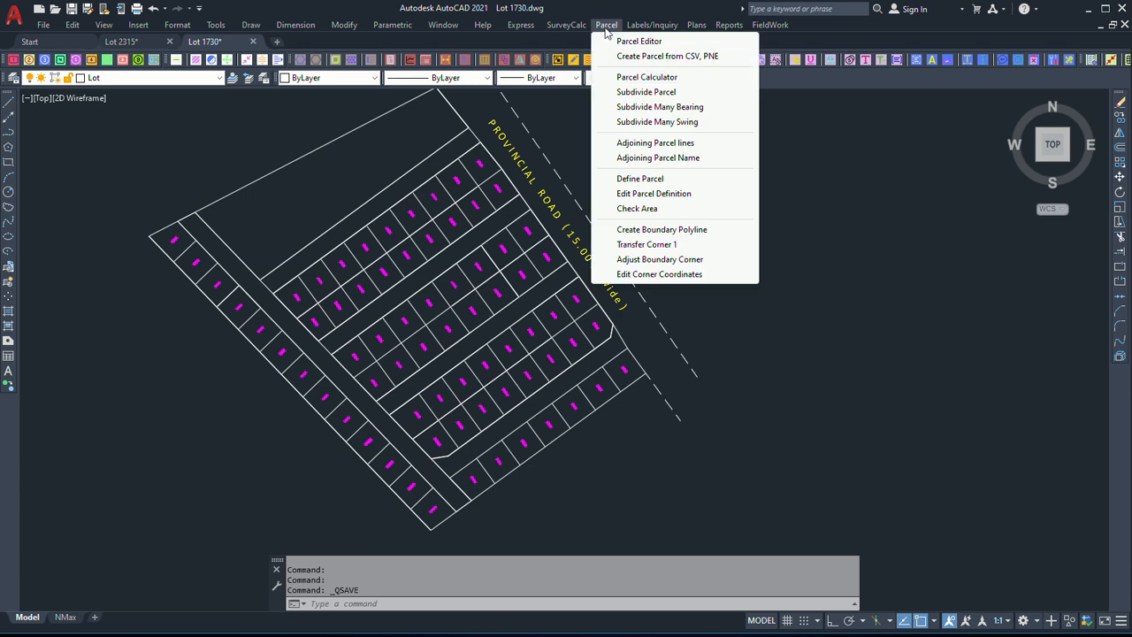
click(637, 179)
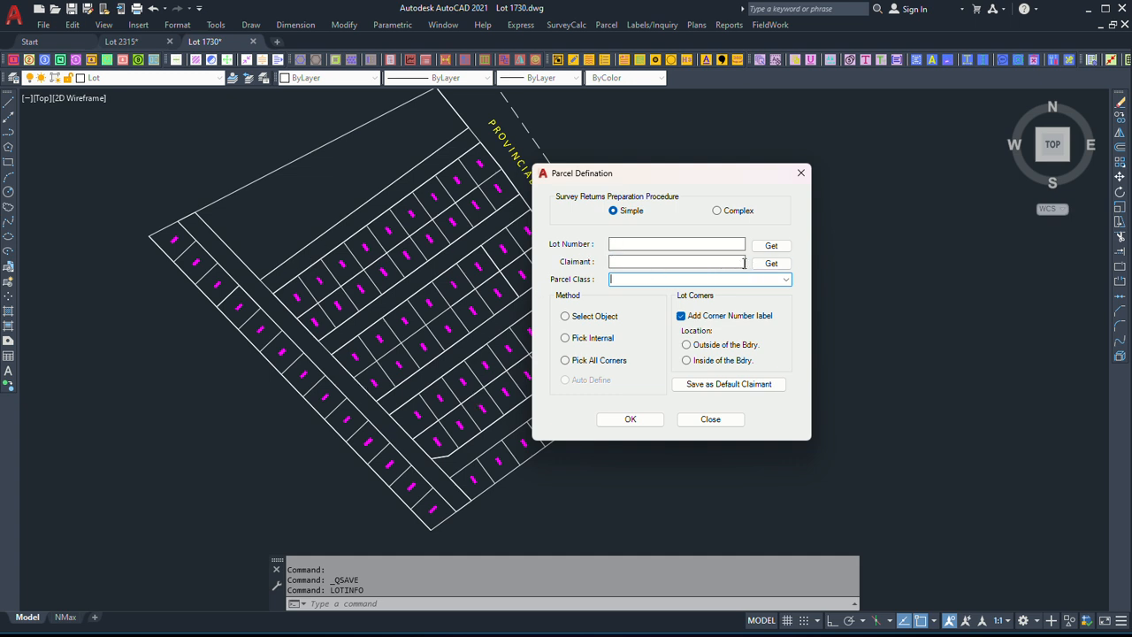
click(717, 263)
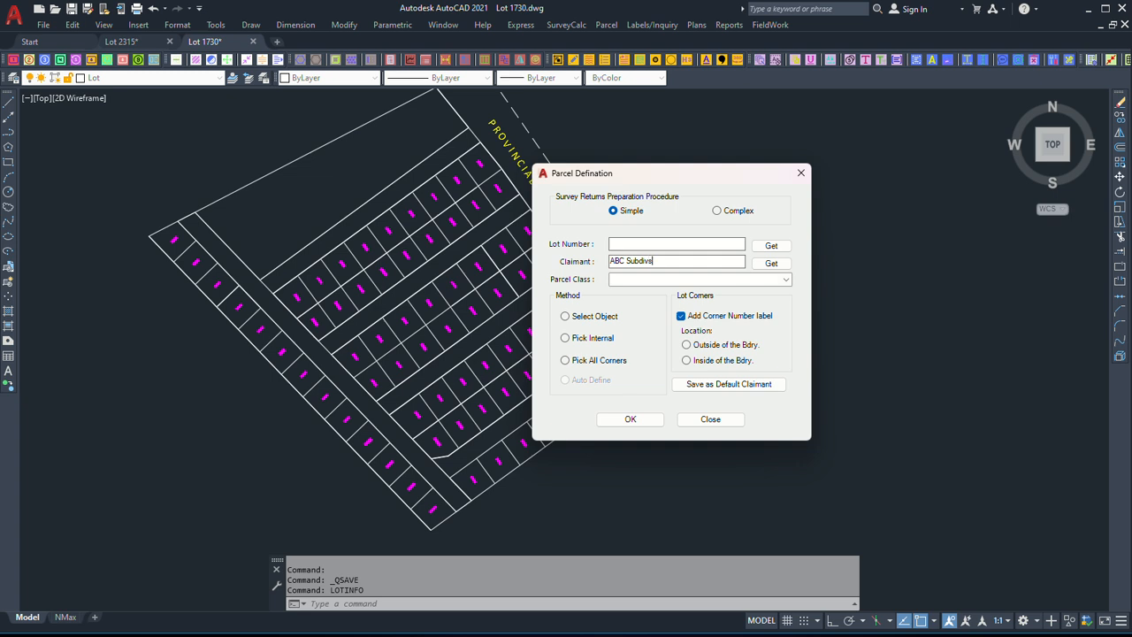
click(779, 279)
click(641, 299)
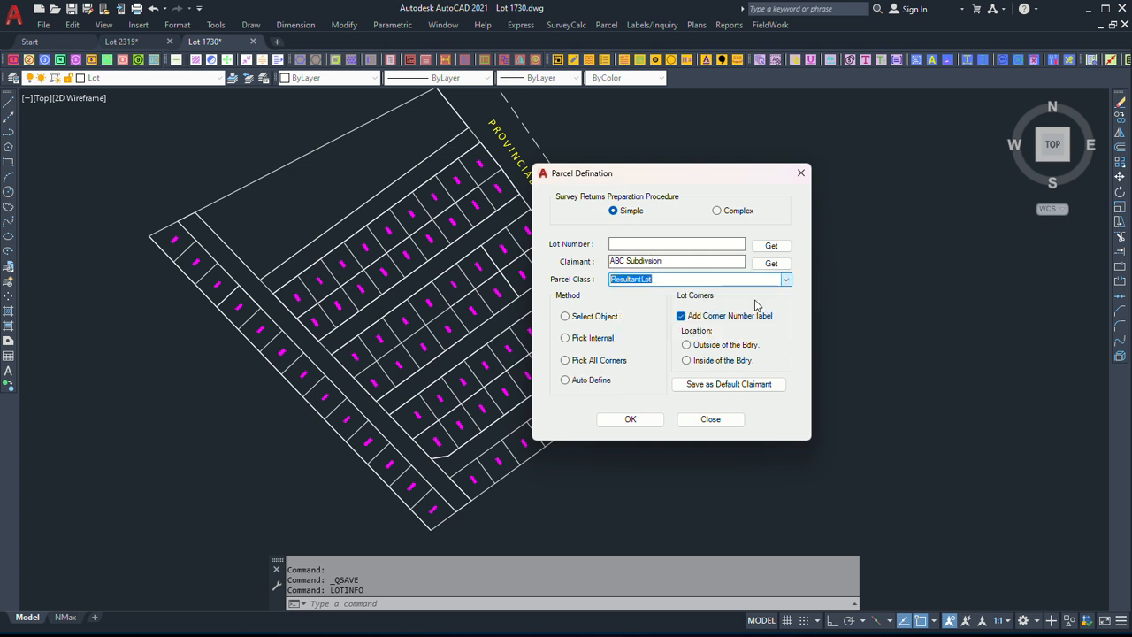
Define all lots automatically with Auto Define, adding corner number labels inside the boundary, and close the parcel definition.
click(576, 382)
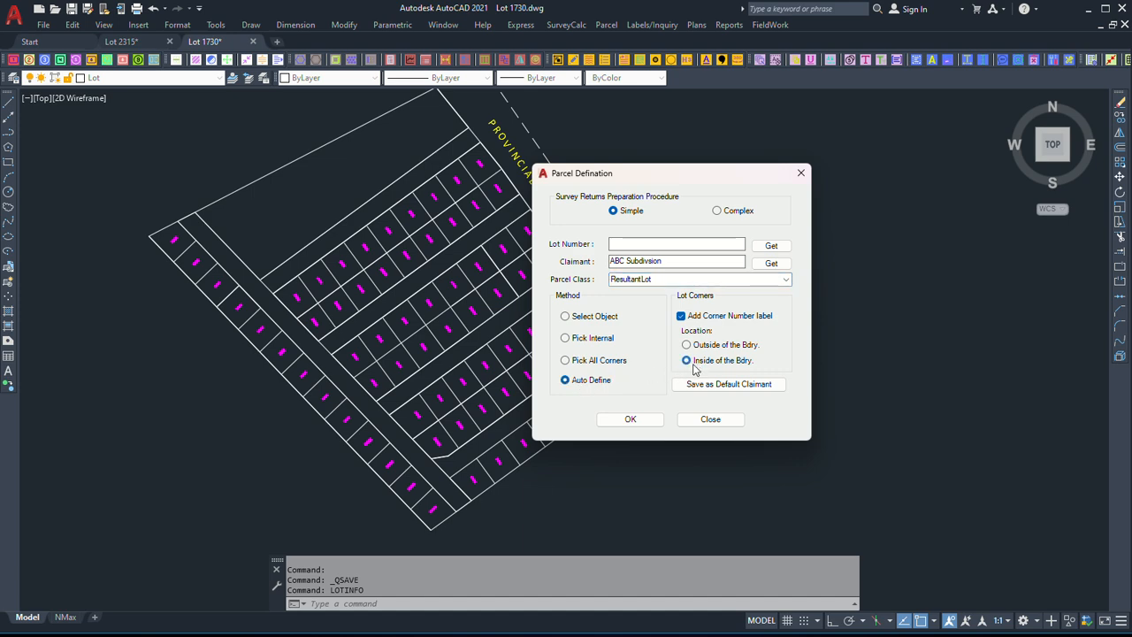
click(631, 419)
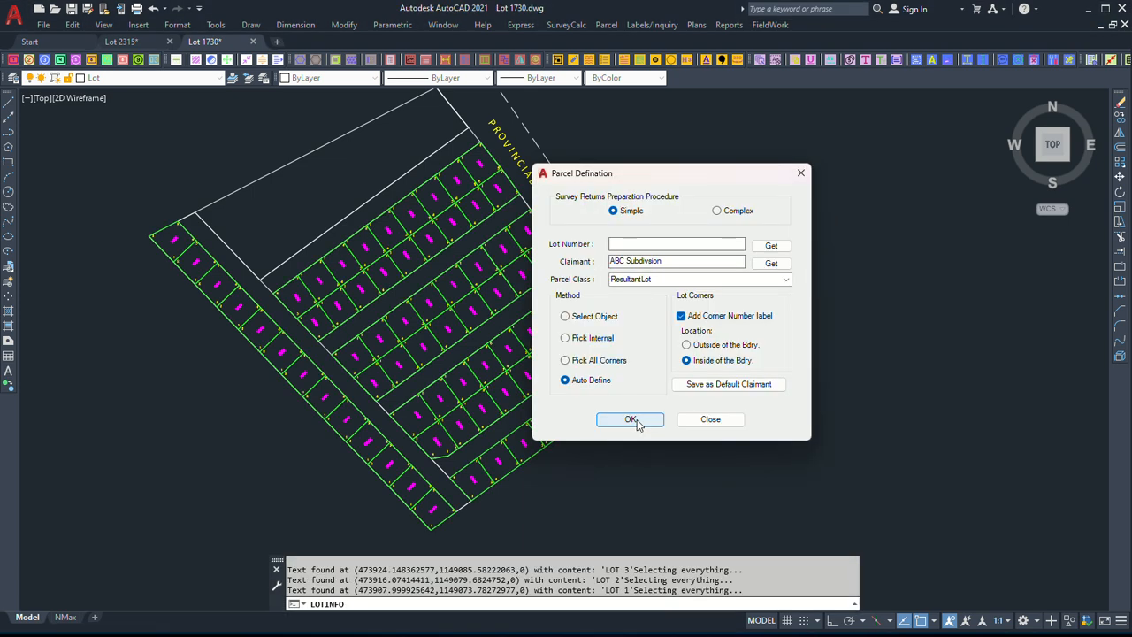
click(710, 419)
Examine the defined lot boundaries and corner number labels across all blocks.
scroll(357, 339, up, 3)
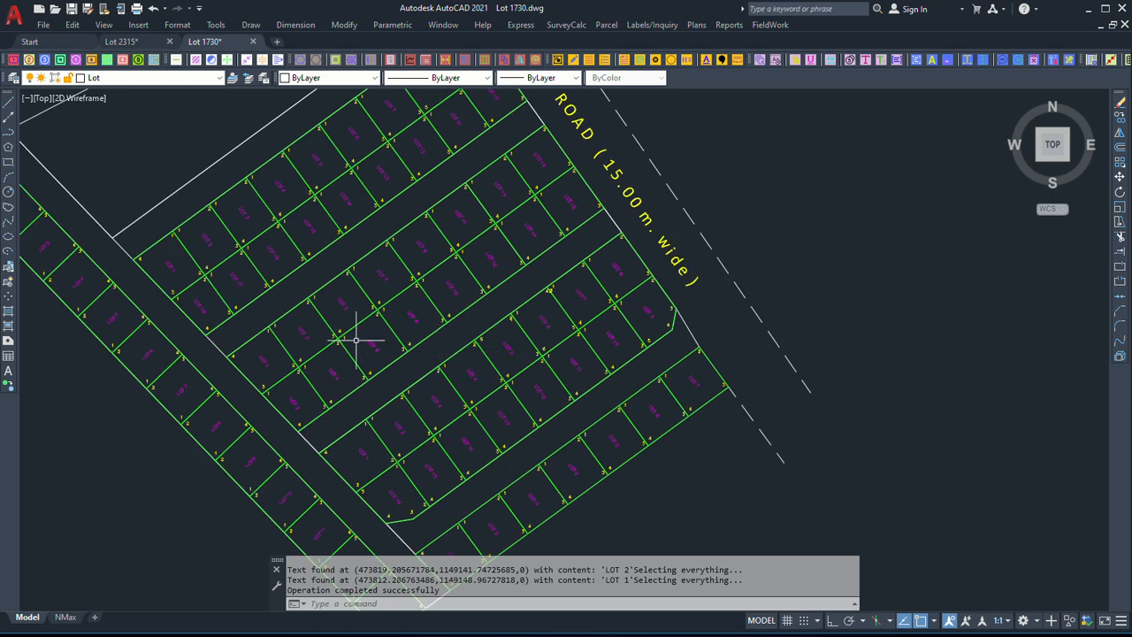
scroll(462, 349, down, 4)
scroll(311, 298, up, 6)
scroll(396, 313, down, 5)
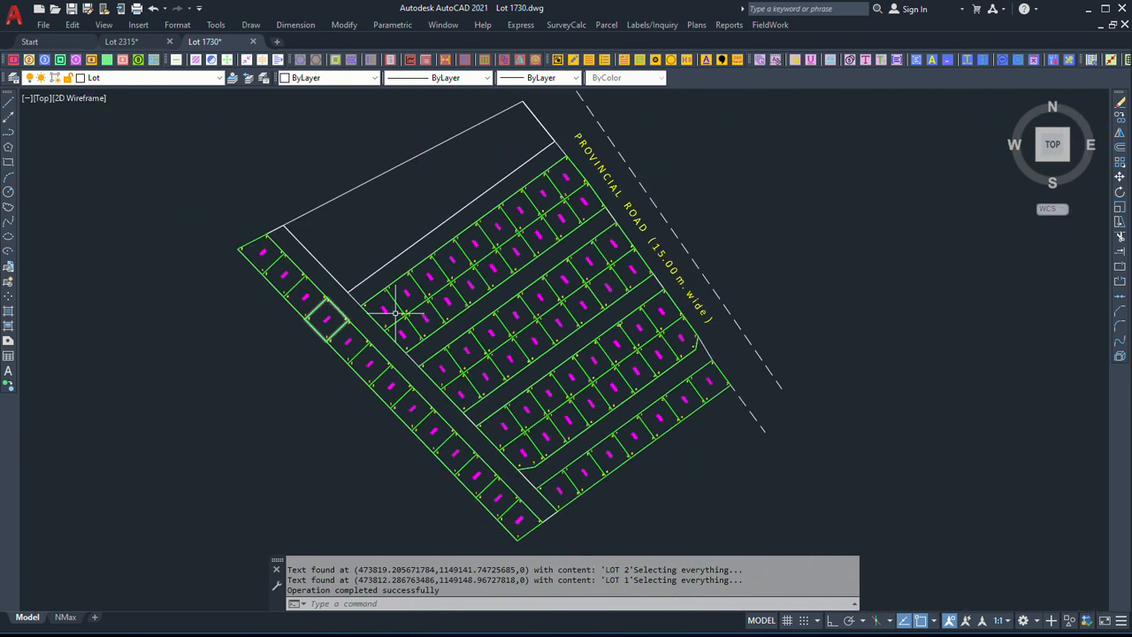
scroll(380, 317, down, 1)
scroll(500, 354, down, 1)
scroll(522, 370, up, 4)
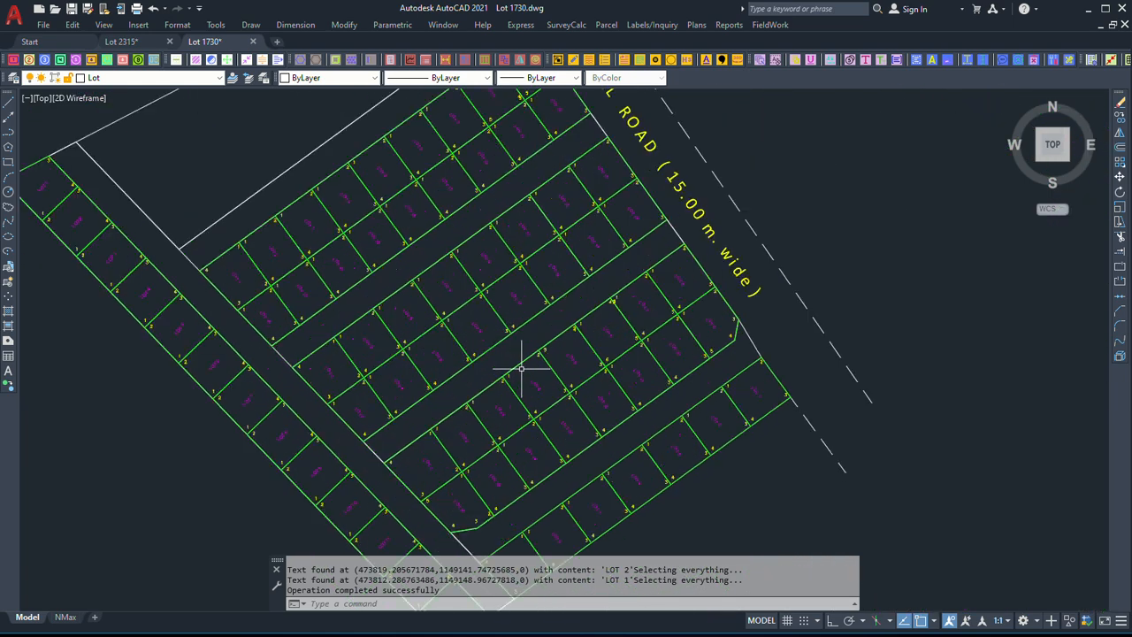
scroll(449, 316, up, 2)
scroll(460, 313, down, 3)
scroll(457, 309, up, 1)
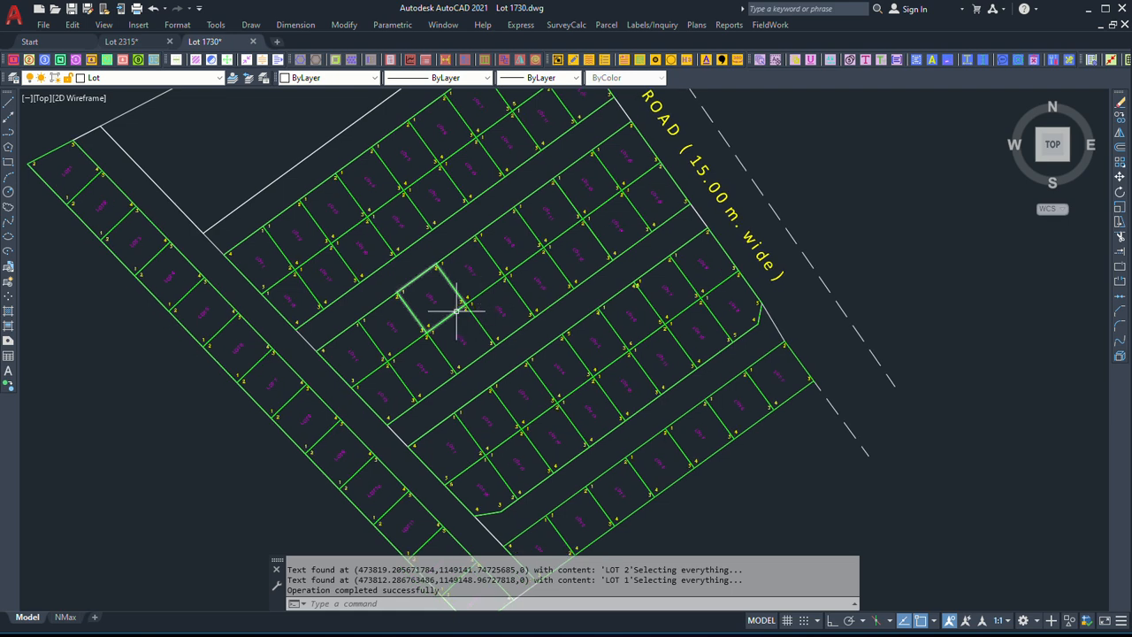
scroll(450, 304, up, 1)
scroll(449, 304, down, 4)
scroll(458, 325, up, 3)
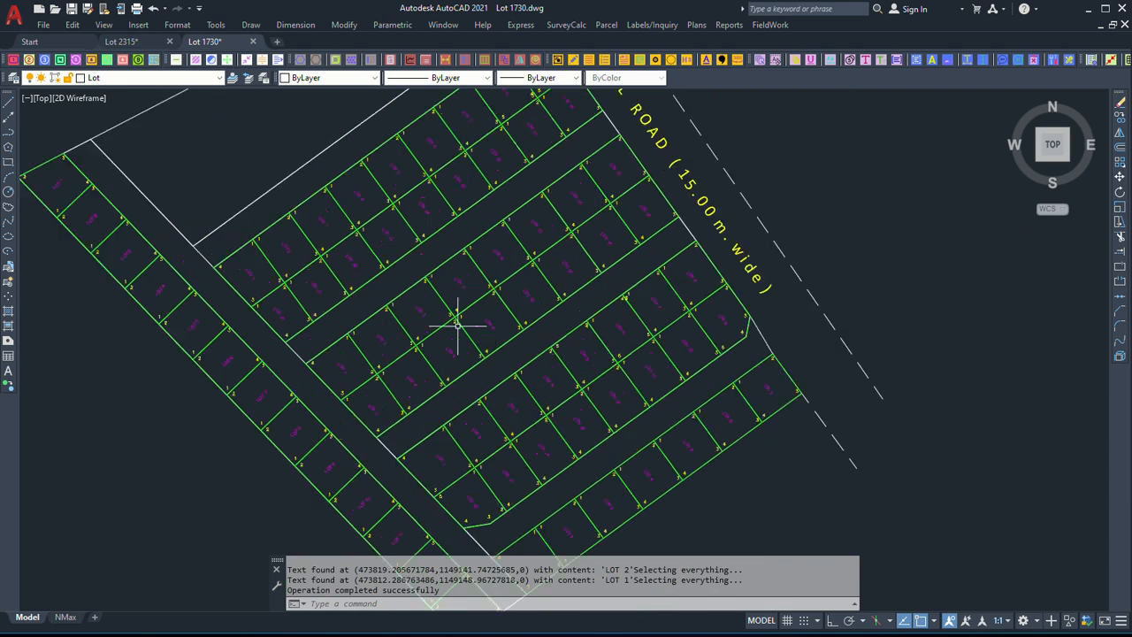
scroll(458, 326, down, 3)
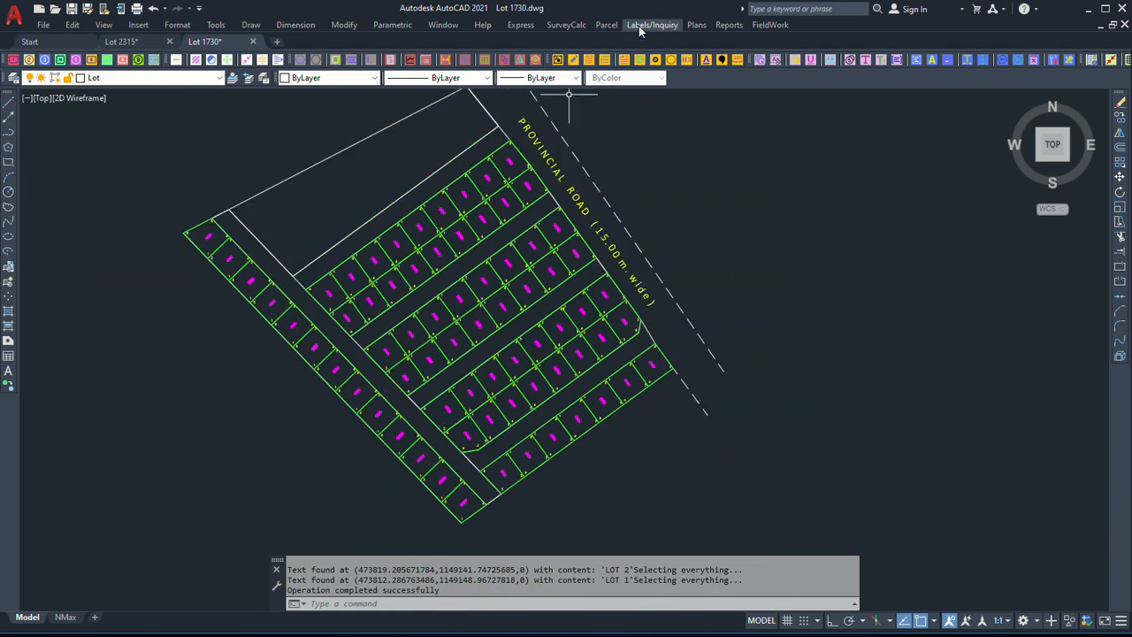
Try labelling all lot areas with the Resultant / Auto method, prefix A= and Sq.m. units, aligned to the parcel numbers.
click(641, 25)
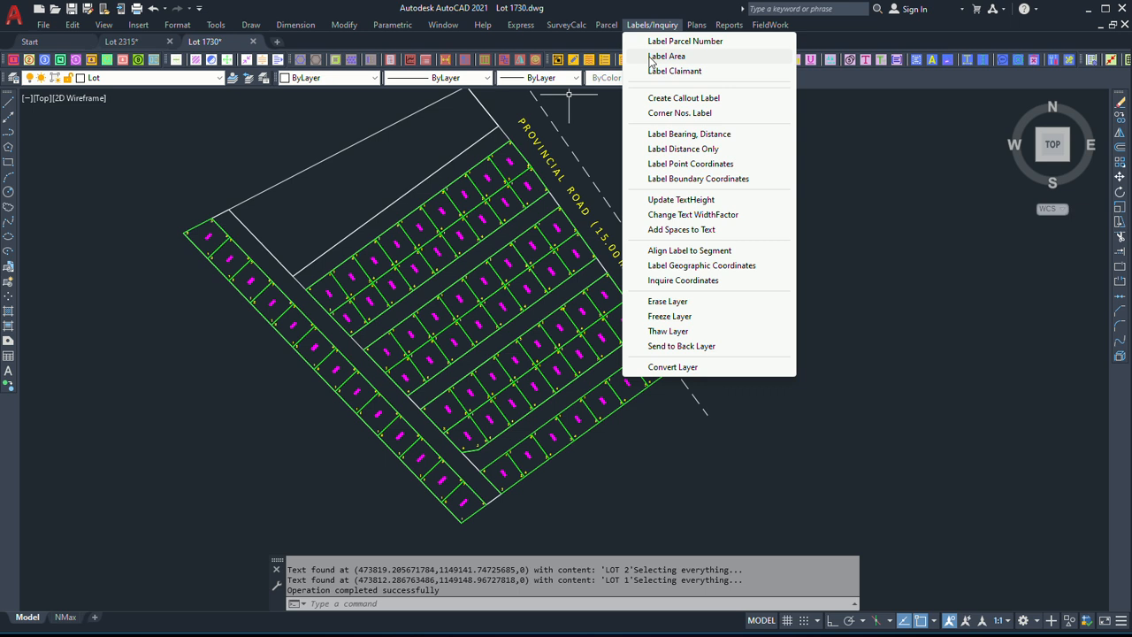
click(667, 56)
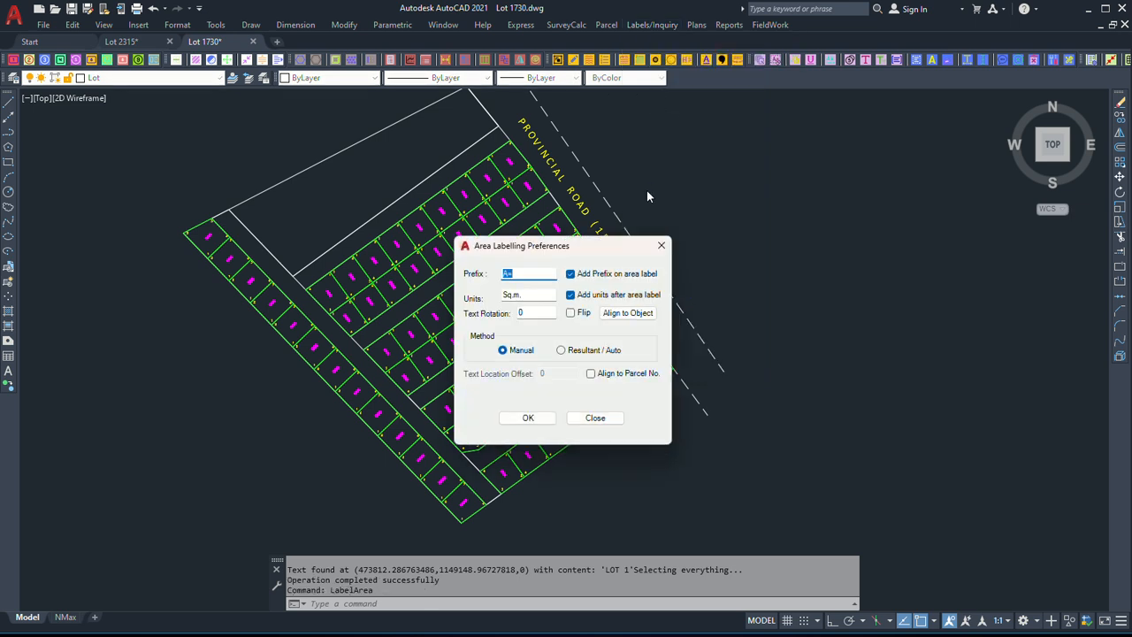
click(562, 350)
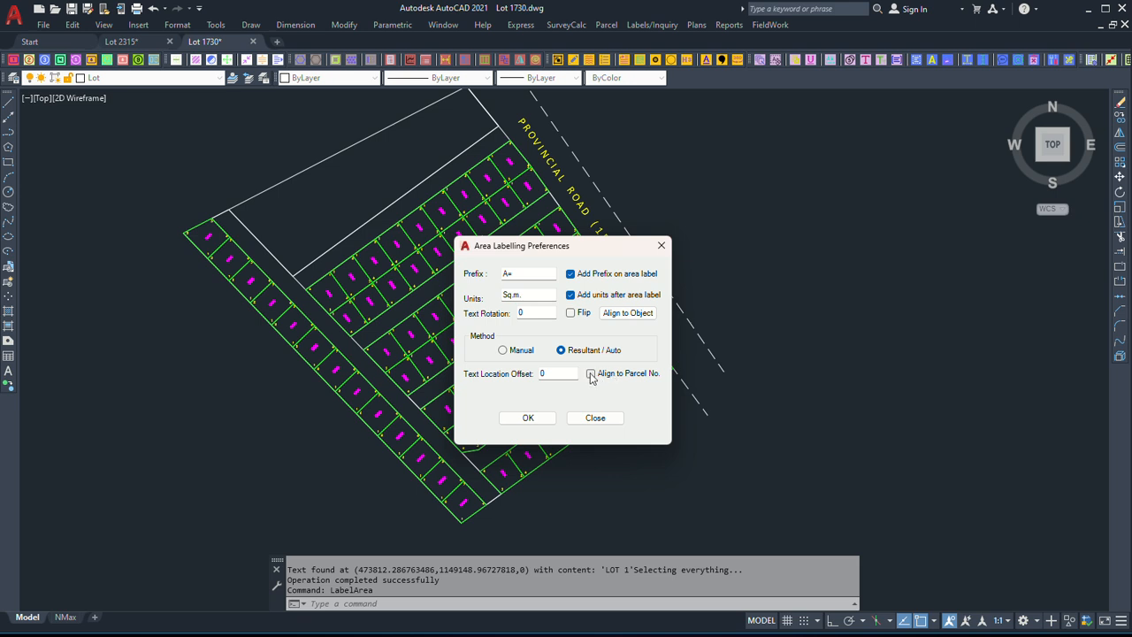
click(591, 375)
drag(568, 373, 532, 373)
click(528, 418)
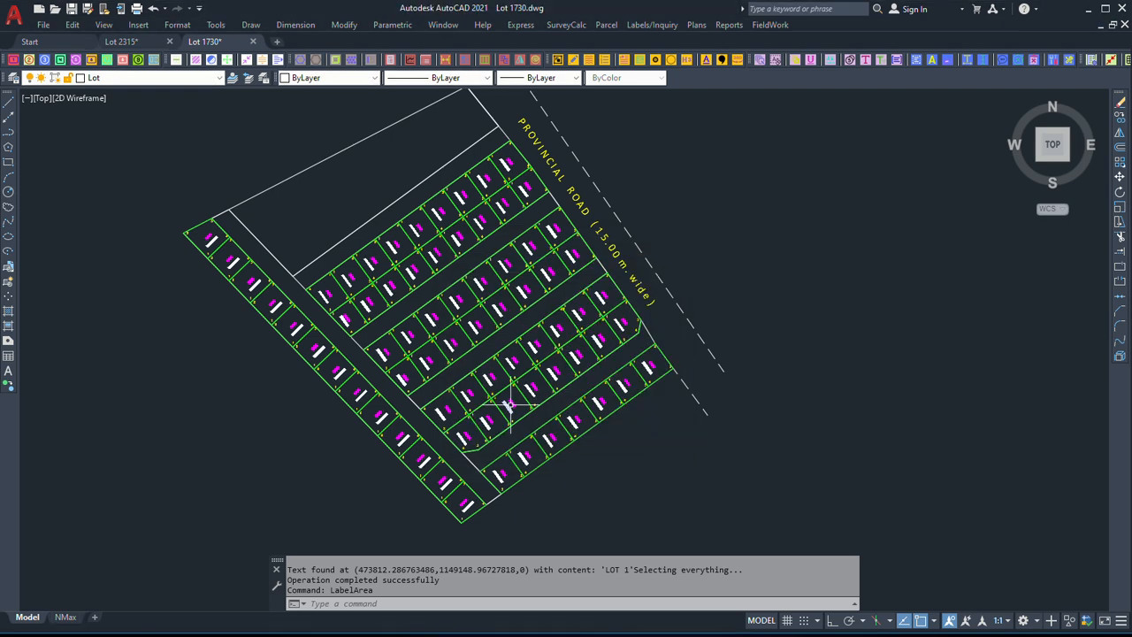
Examine the placement and spacing of the area labels relative to the lot numbers across the blocks.
scroll(383, 356, up, 5)
scroll(505, 362, down, 5)
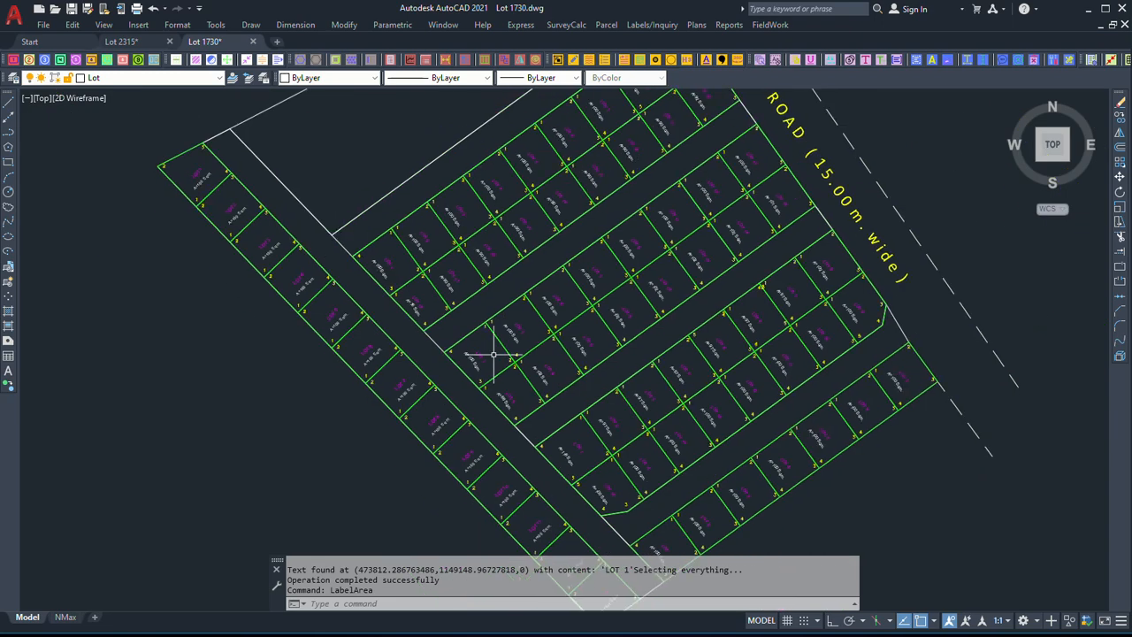
scroll(392, 346, up, 7)
scroll(345, 358, down, 3)
scroll(345, 358, down, 3)
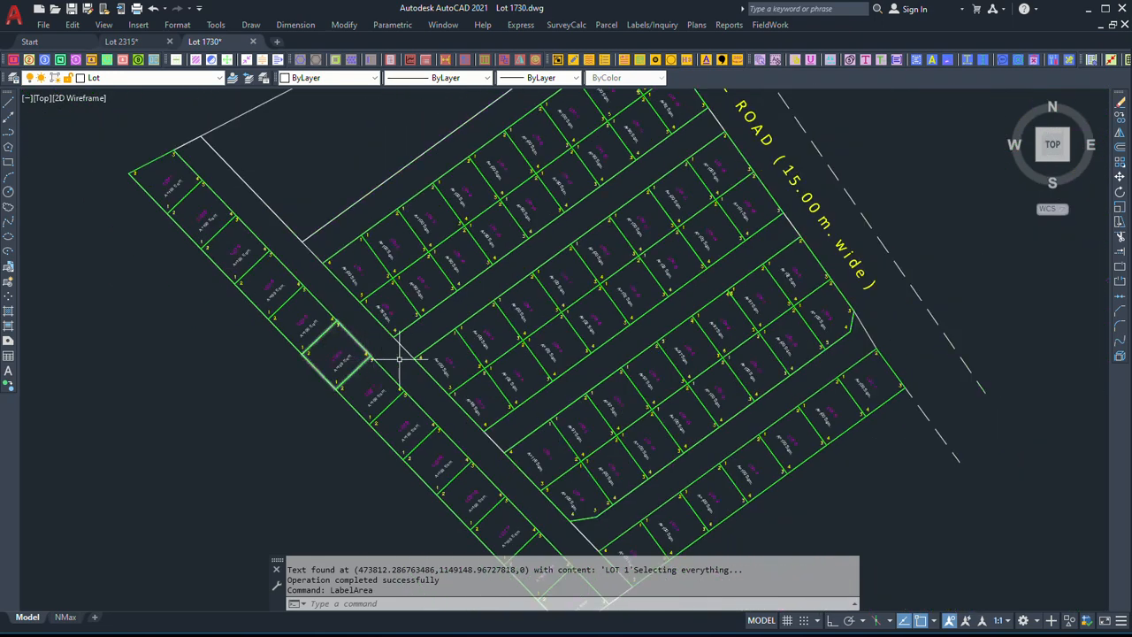
scroll(475, 329, up, 5)
middle_drag(580, 231, 576, 248)
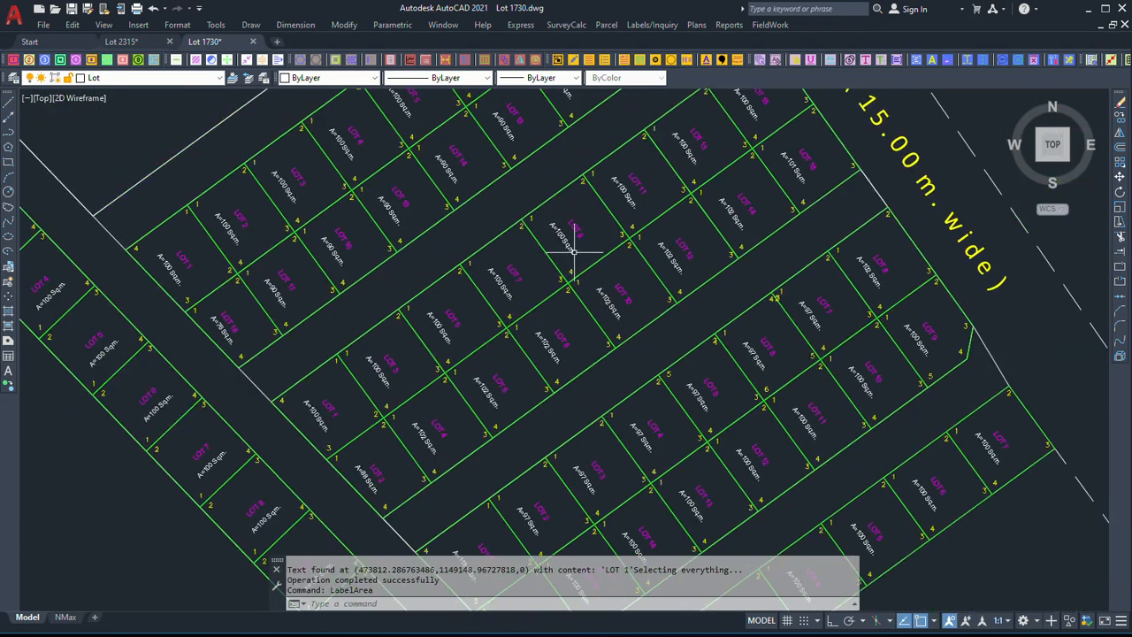
scroll(576, 248, down, 2)
middle_drag(678, 374, 672, 261)
middle_drag(553, 303, 549, 313)
scroll(538, 304, up, 3)
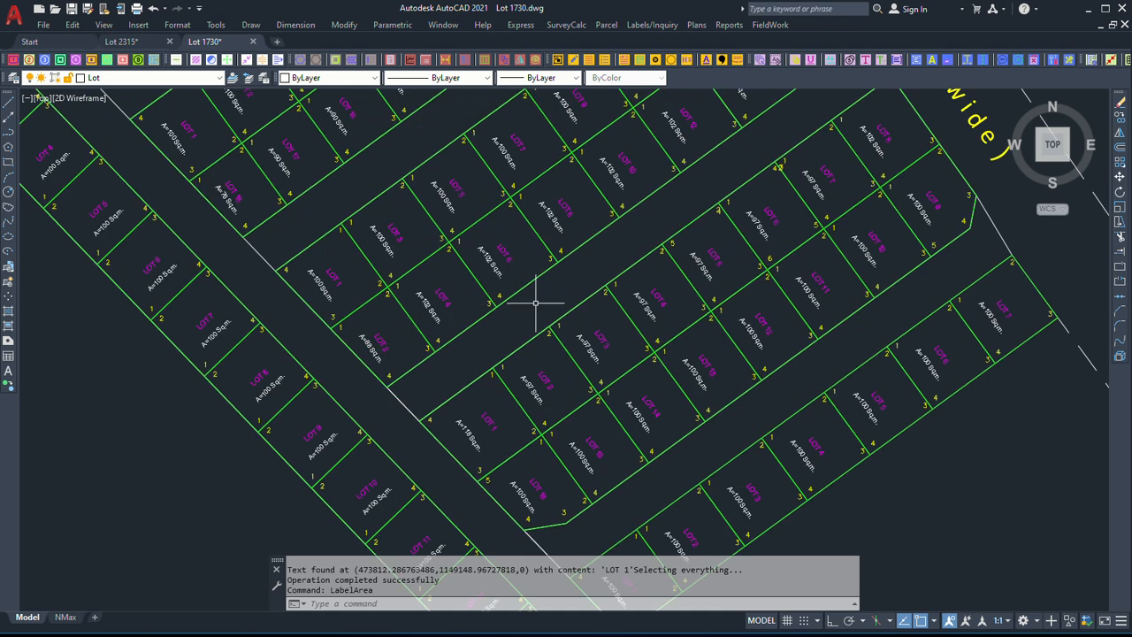
Undo the view changes and the area labelling of the lots.
text(u)
key(Return)
text(u)
key(Return)
text(u)
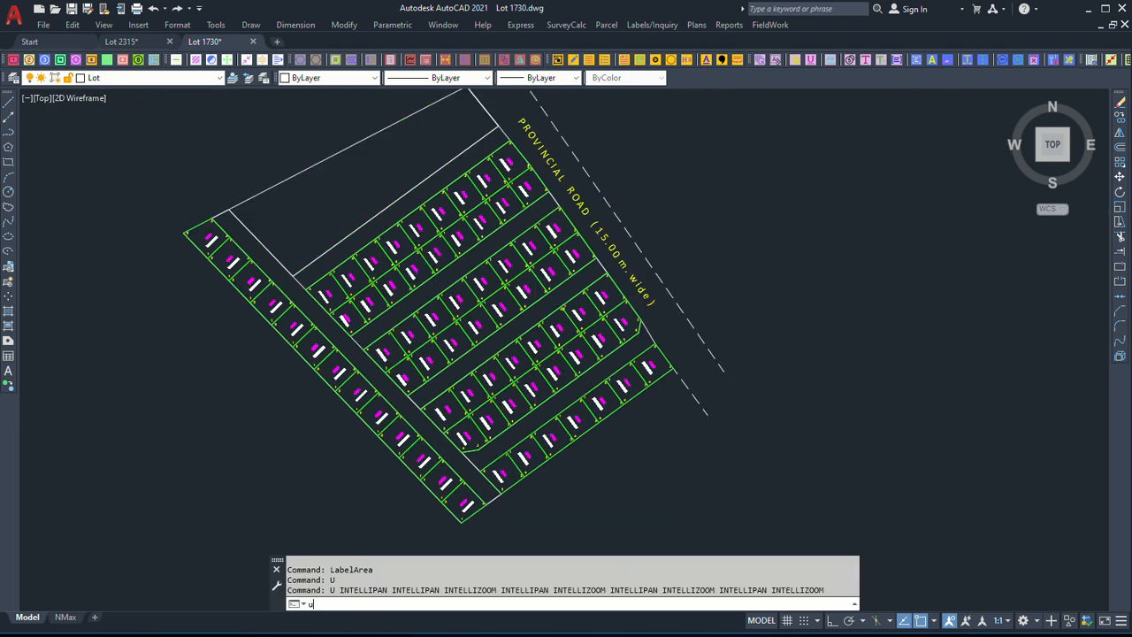
key(Return)
Label all lot areas with the Resultant / Auto method, a text location offset of -1 and alignment to the parcel numbers.
click(606, 25)
mouse_move(652, 25)
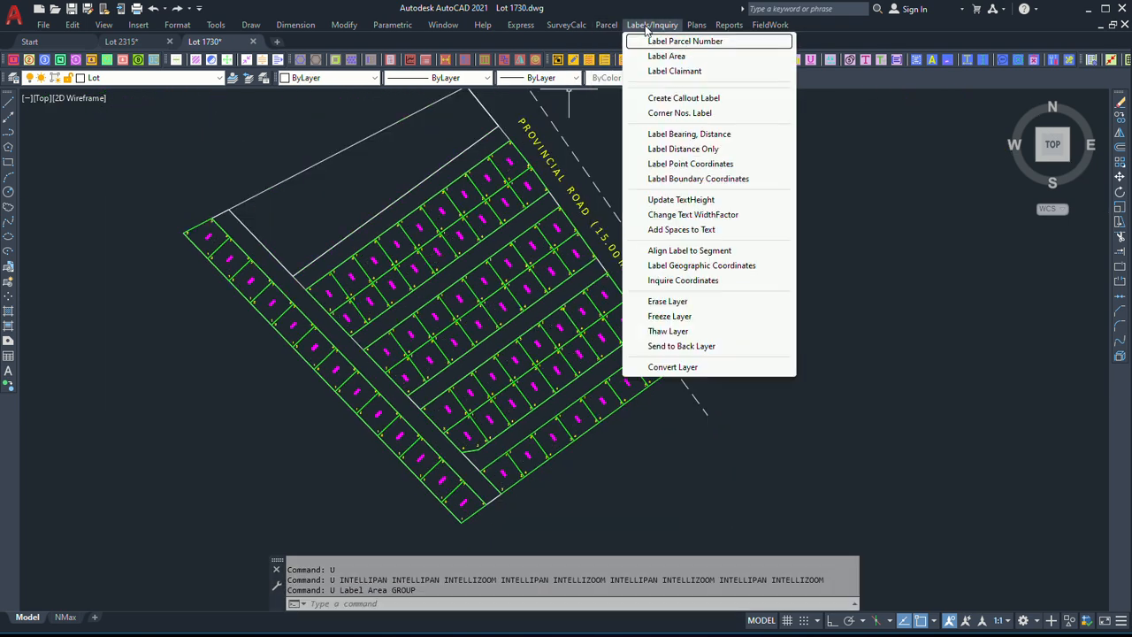
click(666, 56)
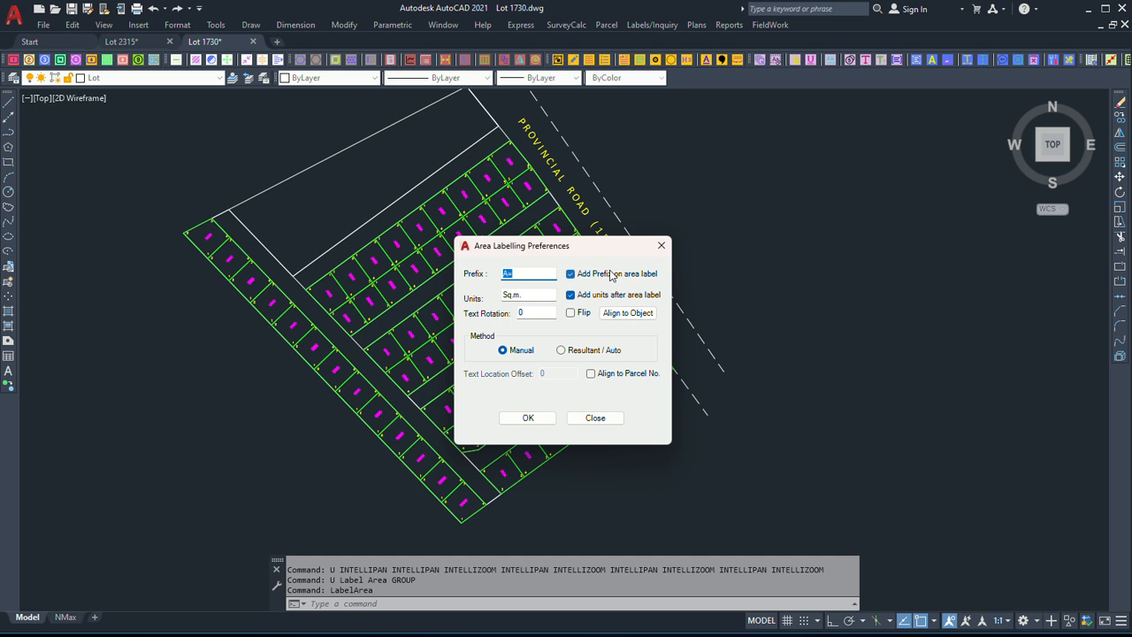
click(561, 350)
drag(563, 375, 526, 378)
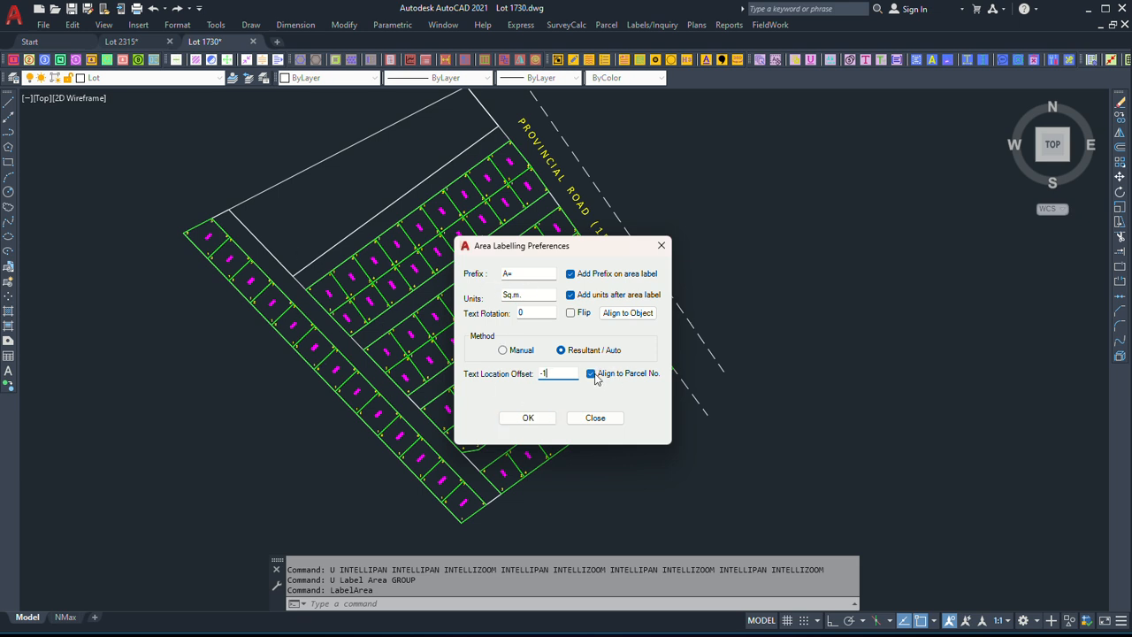
click(528, 418)
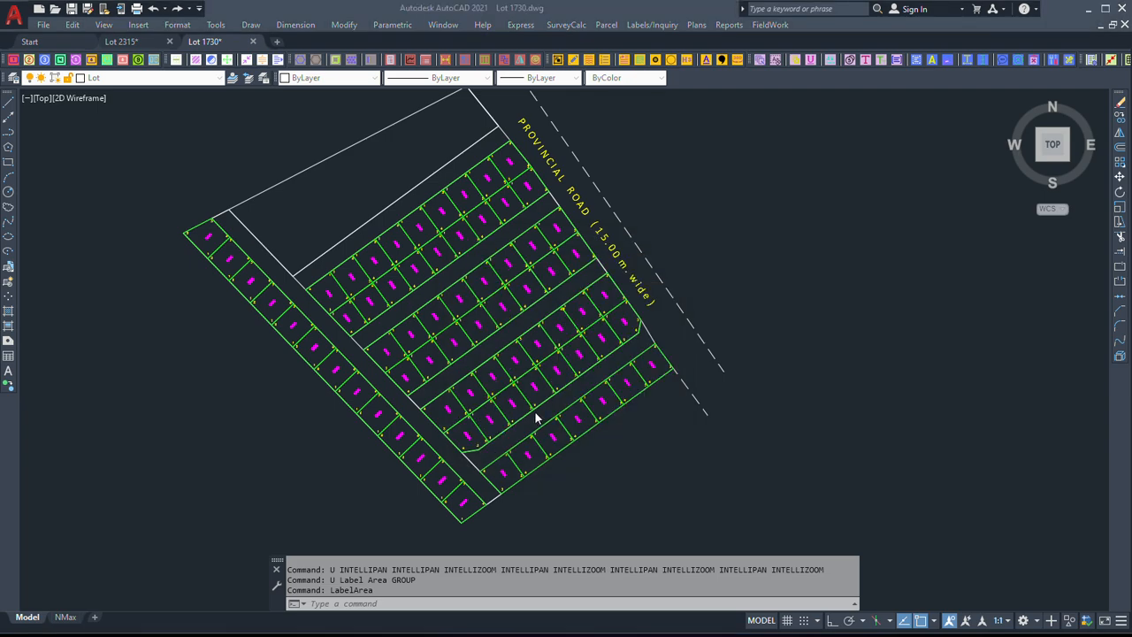
Check the position of the new area labels beside the lot numbers in all blocks.
scroll(419, 325, up, 8)
scroll(430, 320, down, 6)
middle_drag(311, 317, 405, 340)
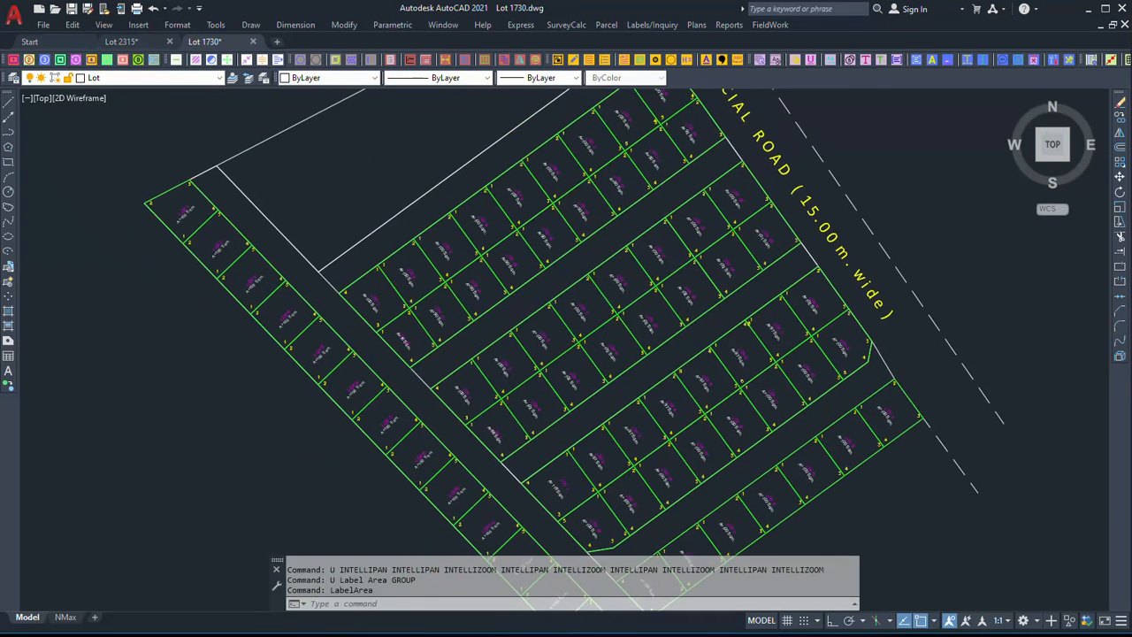
scroll(392, 298, up, 5)
scroll(454, 323, down, 8)
scroll(501, 316, up, 4)
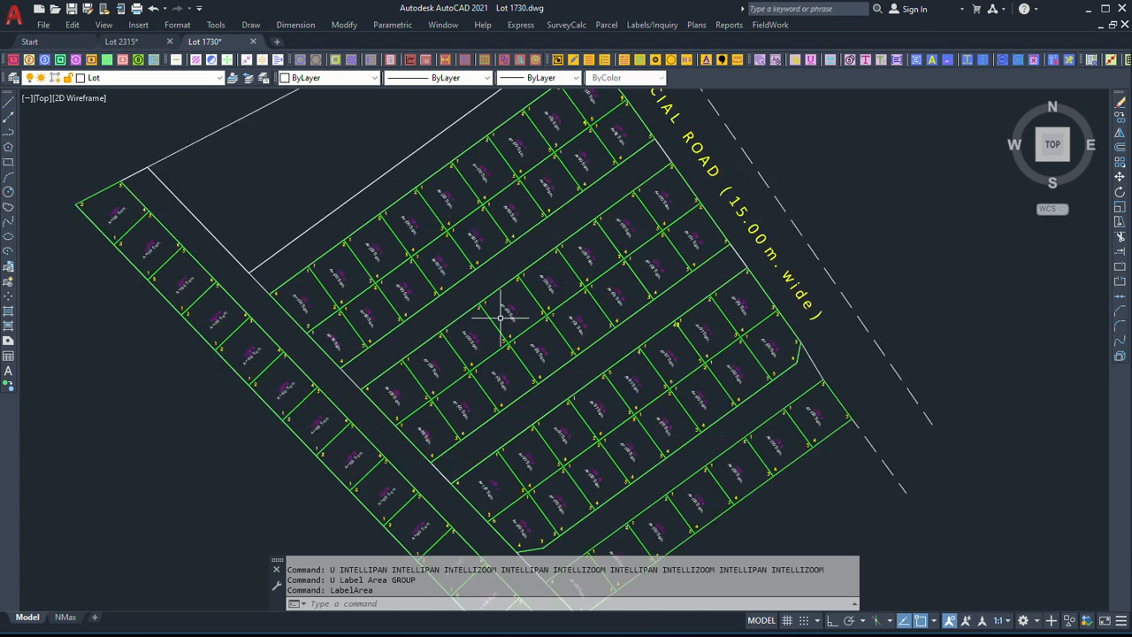
scroll(500, 315, down, 1)
scroll(487, 320, down, 2)
scroll(491, 317, up, 3)
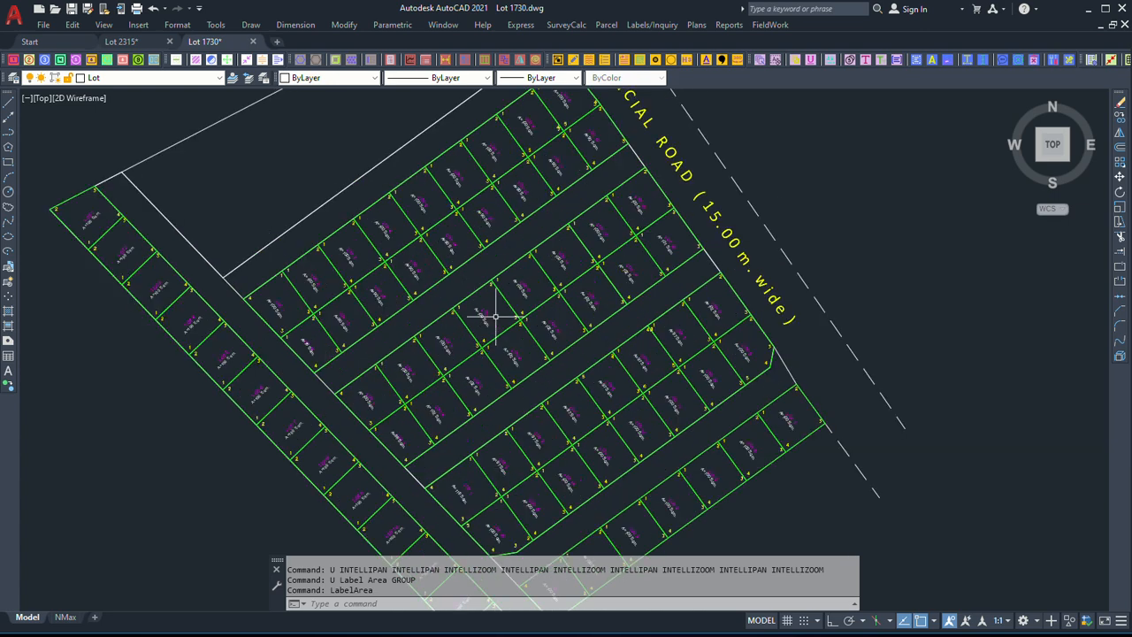
scroll(500, 311, down, 3)
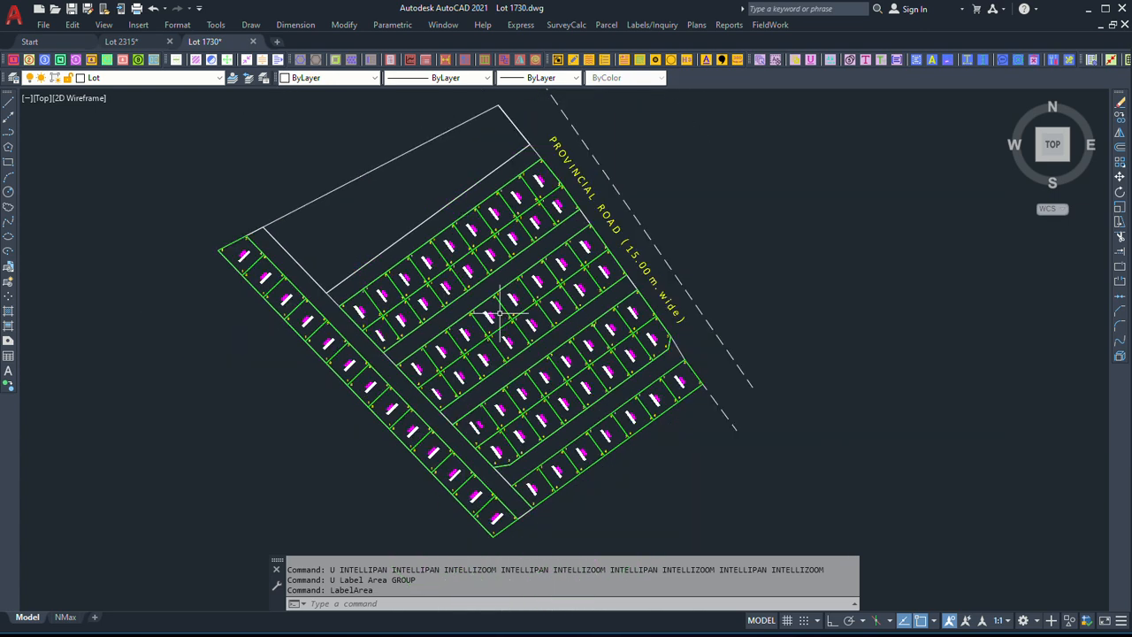